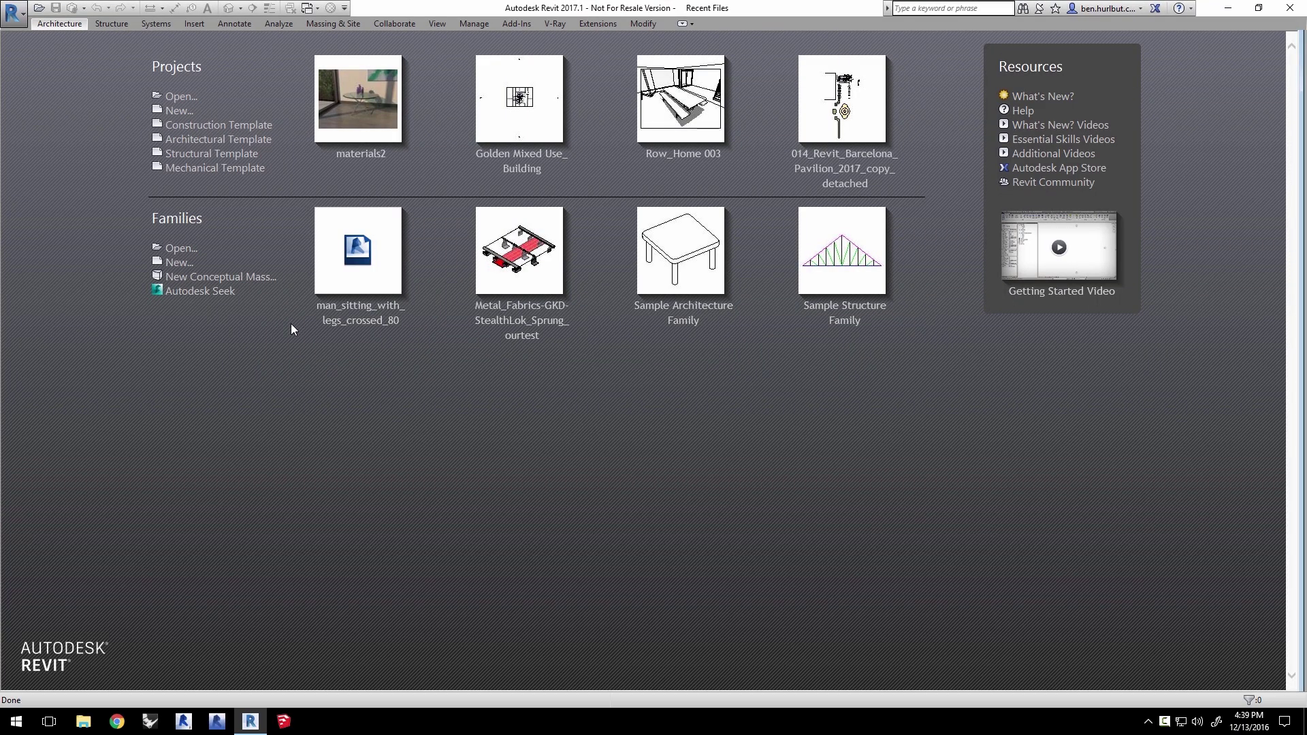
# Step: Open the project file materials2.rvt from the materials2 folder
pyautogui.click(179, 96)
pyautogui.scroll(-1, 310, 356)
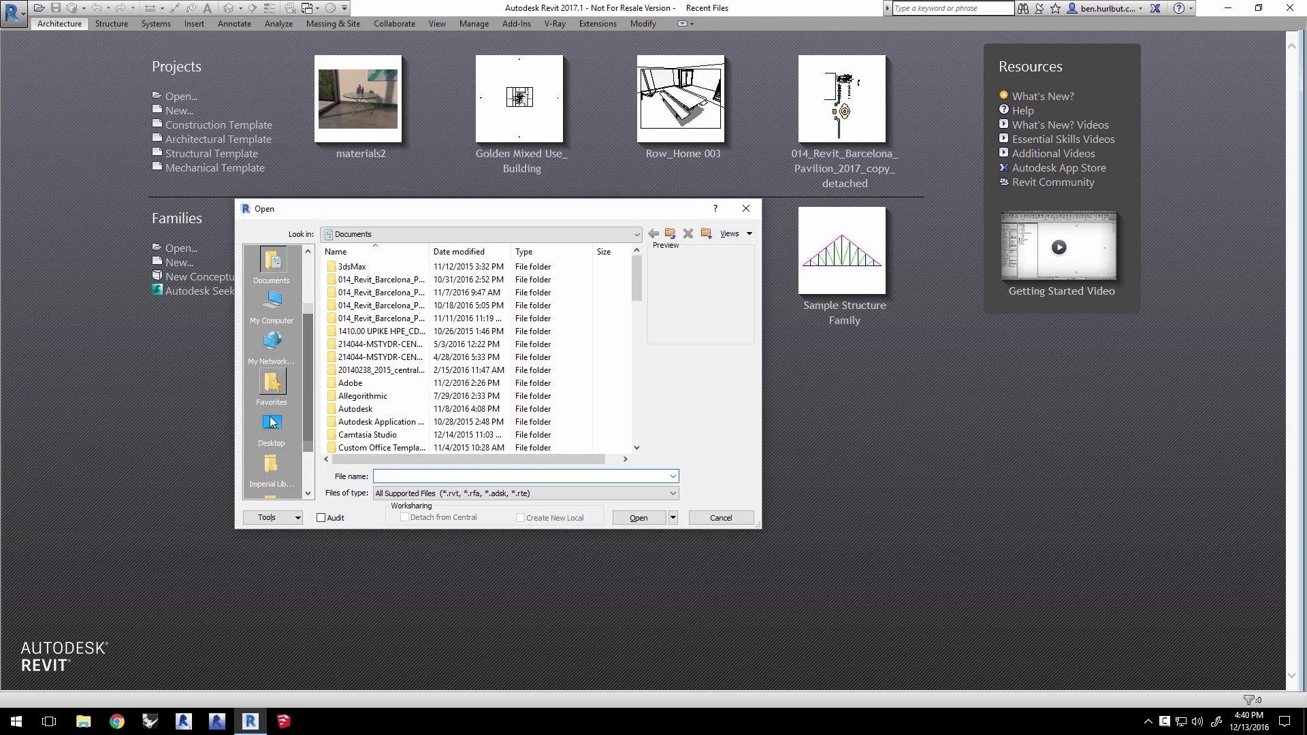
pyautogui.click(339, 267)
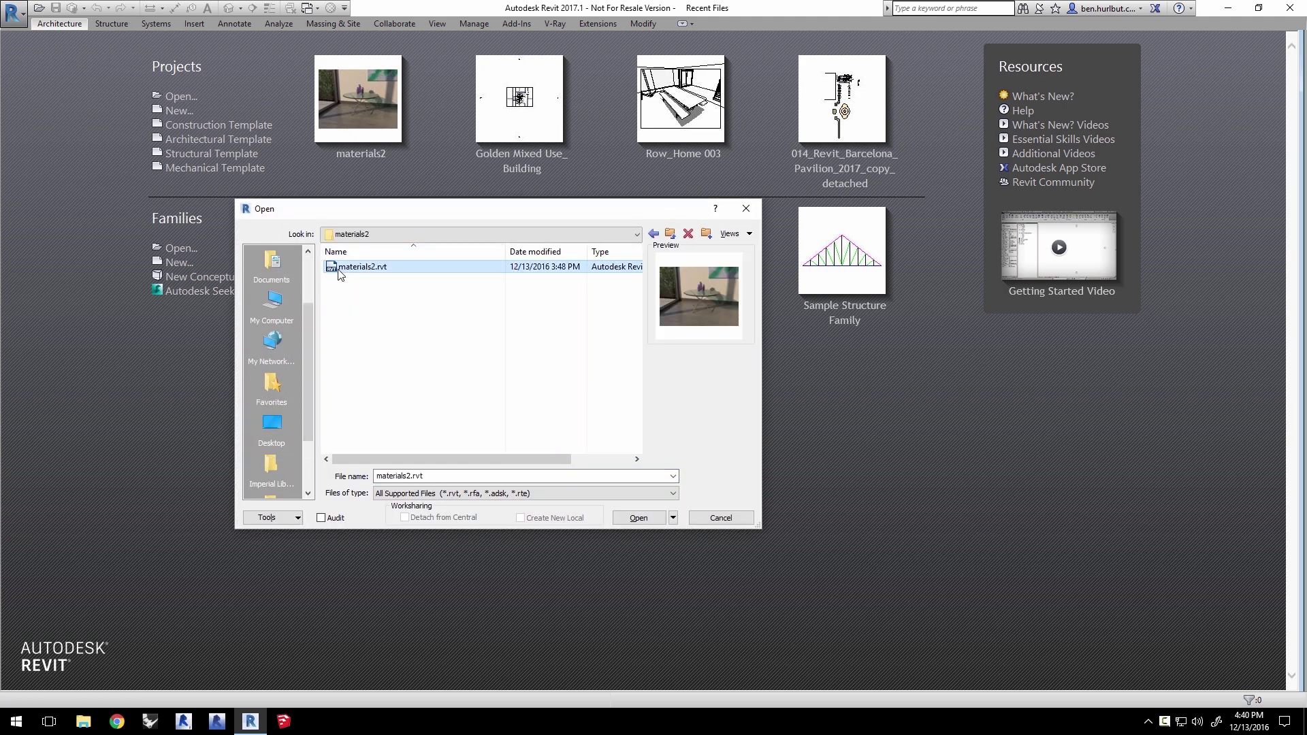
pyautogui.click(646, 520)
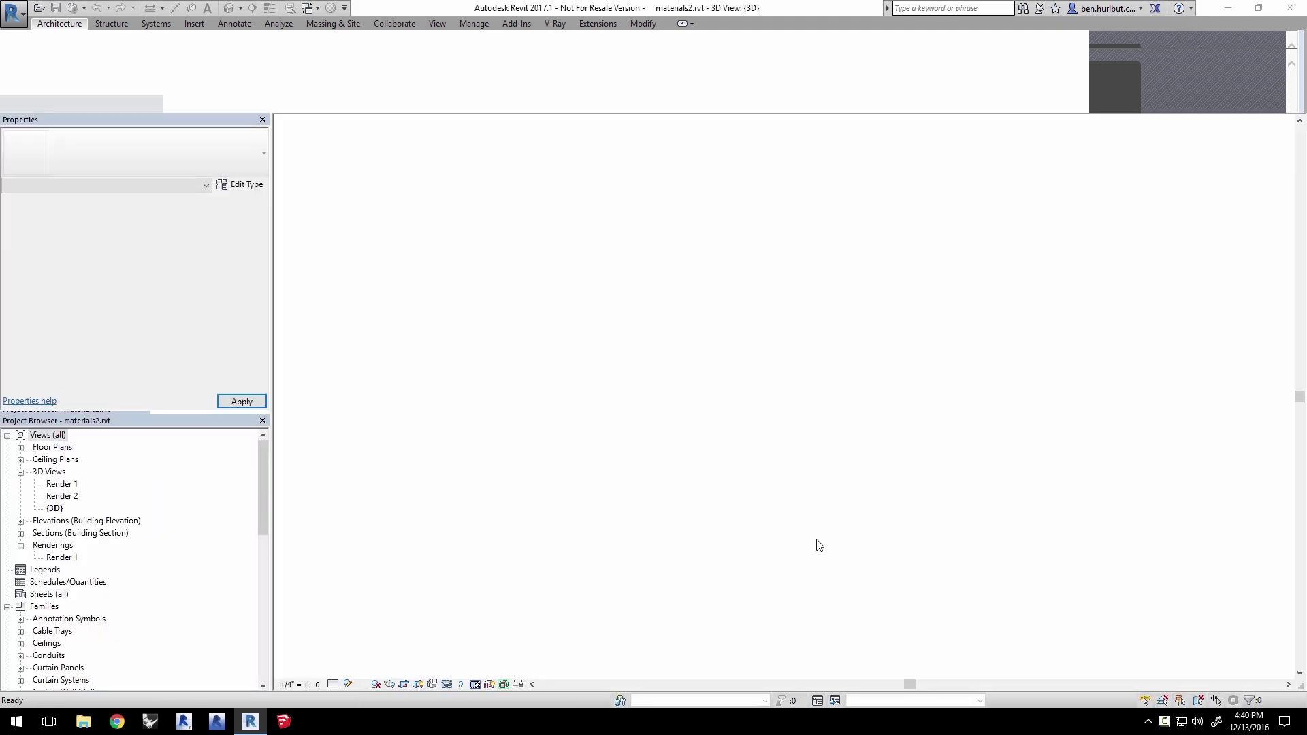
# Step: Set the V-Ray render view to Render 1
pyautogui.keyDown('shift'); pyautogui.moveTo(828, 534); pyautogui.dragTo(819, 382, button='middle'); pyautogui.keyUp('shift')
pyautogui.scroll(3, 819, 381)
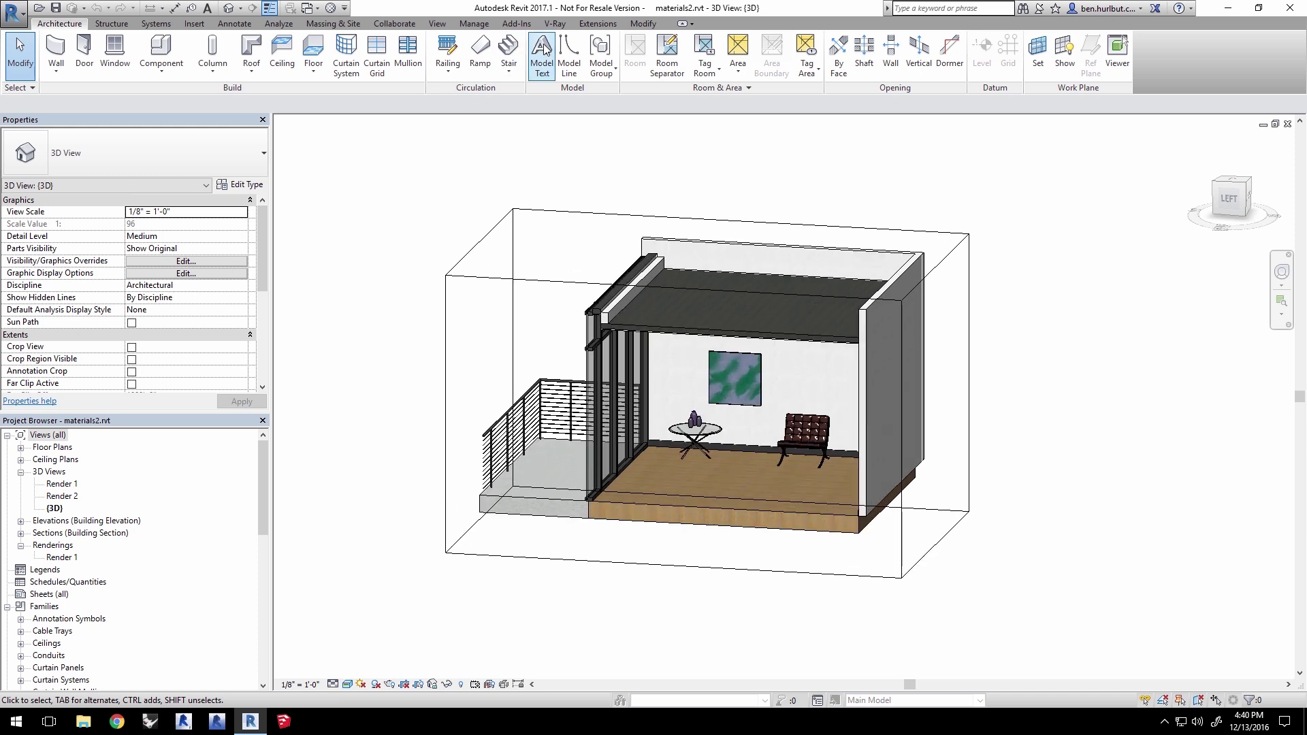
pyautogui.click(554, 23)
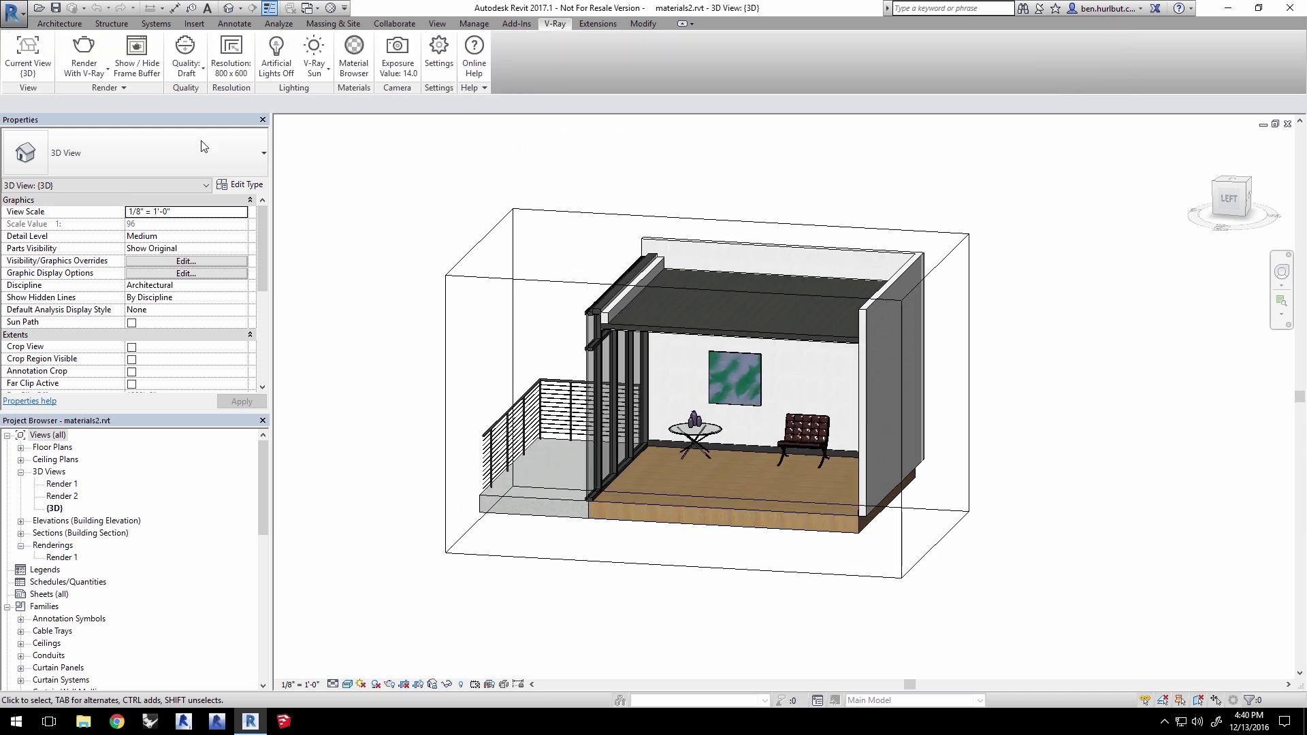
pyautogui.click(17, 75)
pyautogui.click(29, 158)
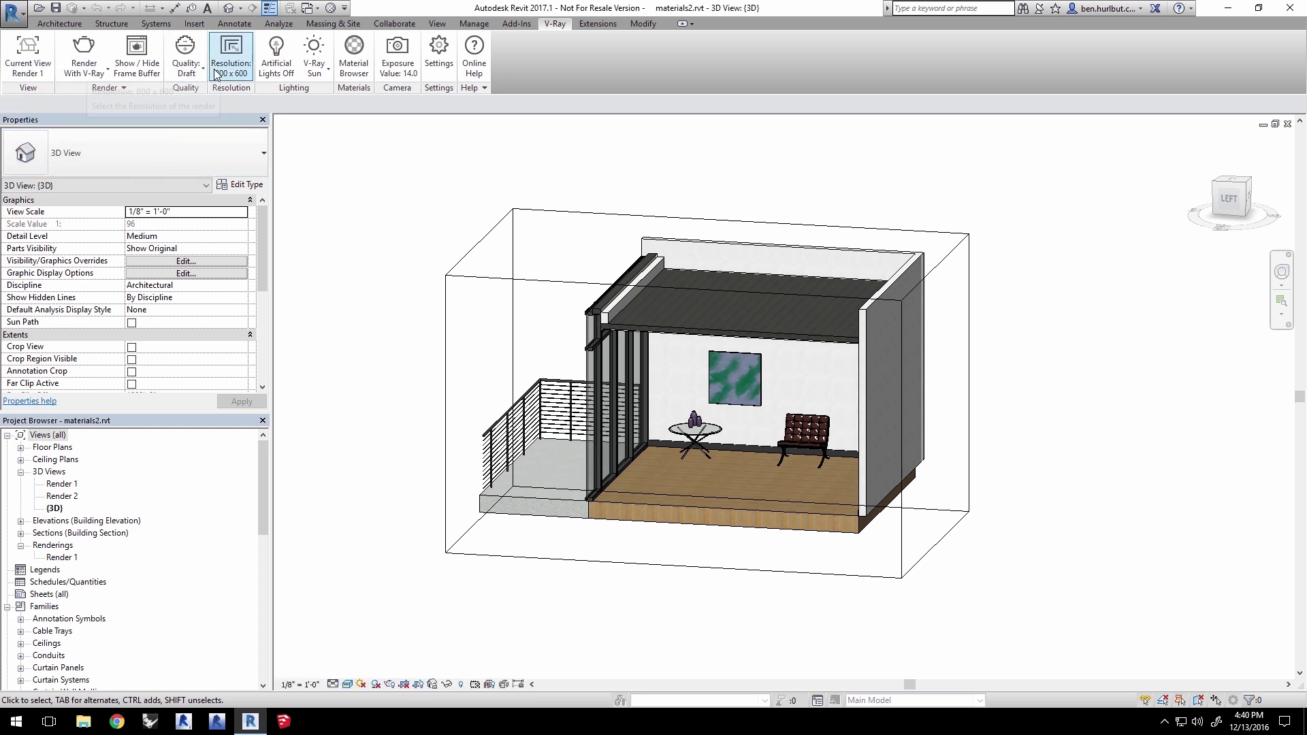
# Step: Set the V-Ray resolution to the crop region for printer output at 96 DPI and render the view
pyautogui.click(230, 55)
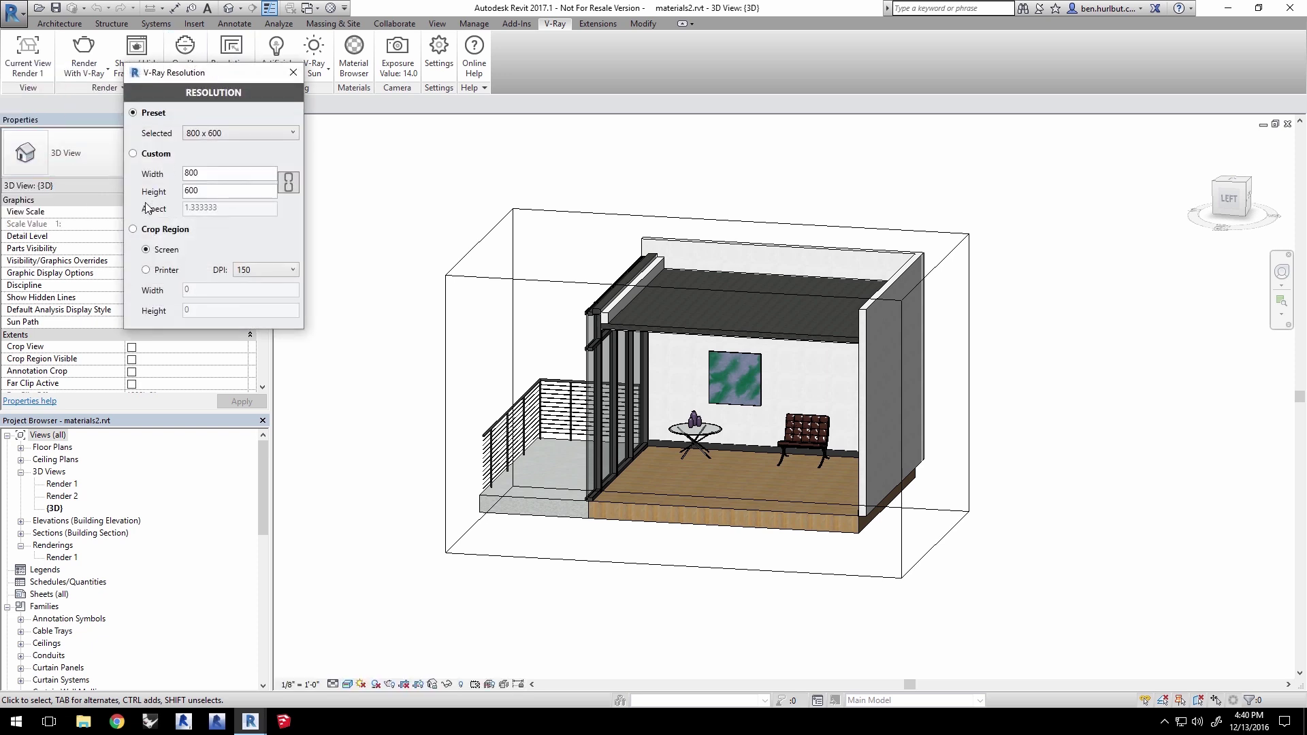
pyautogui.click(181, 271)
pyautogui.click(266, 270)
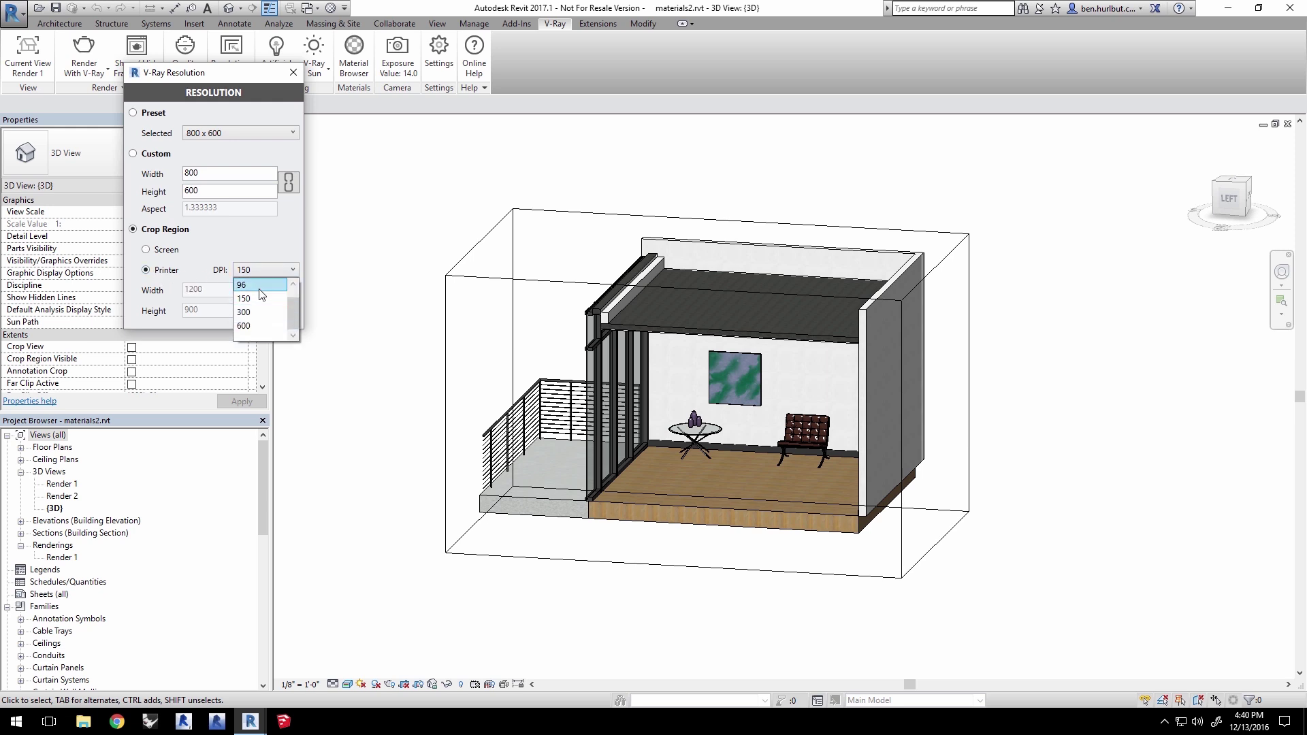
pyautogui.click(260, 288)
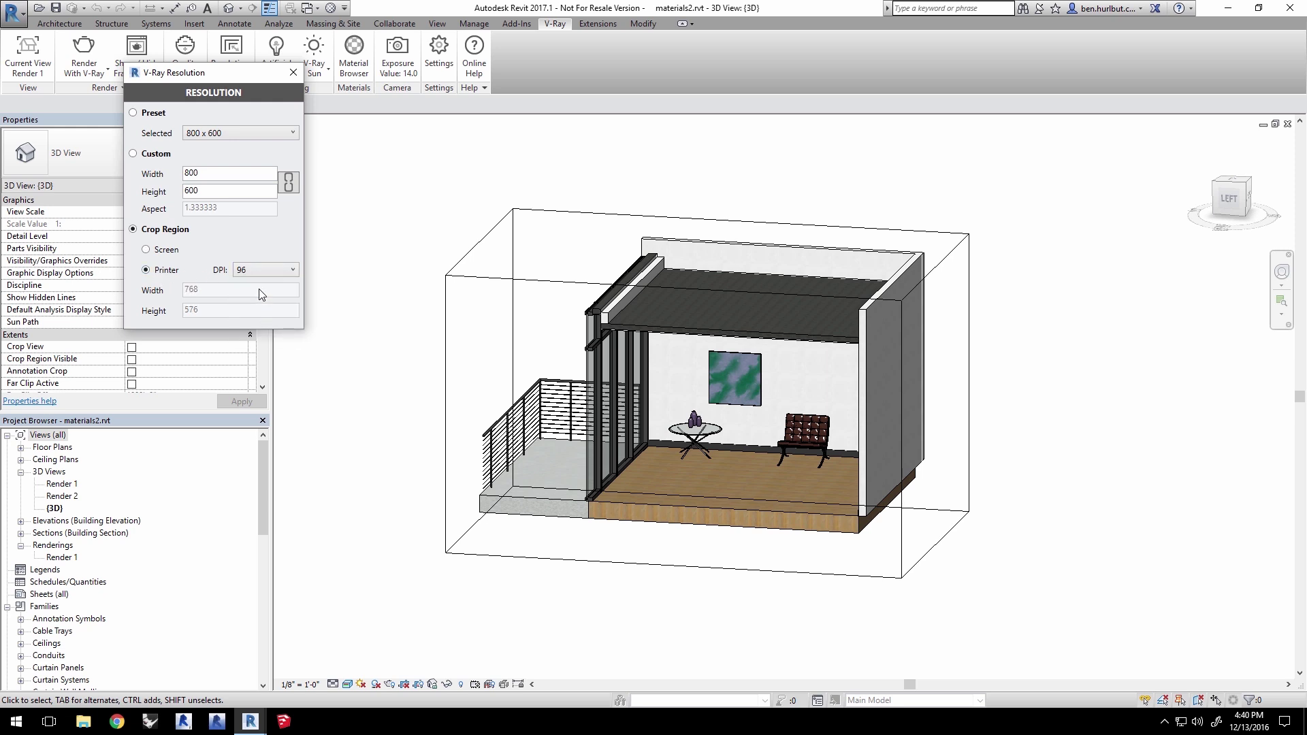
pyautogui.click(84, 45)
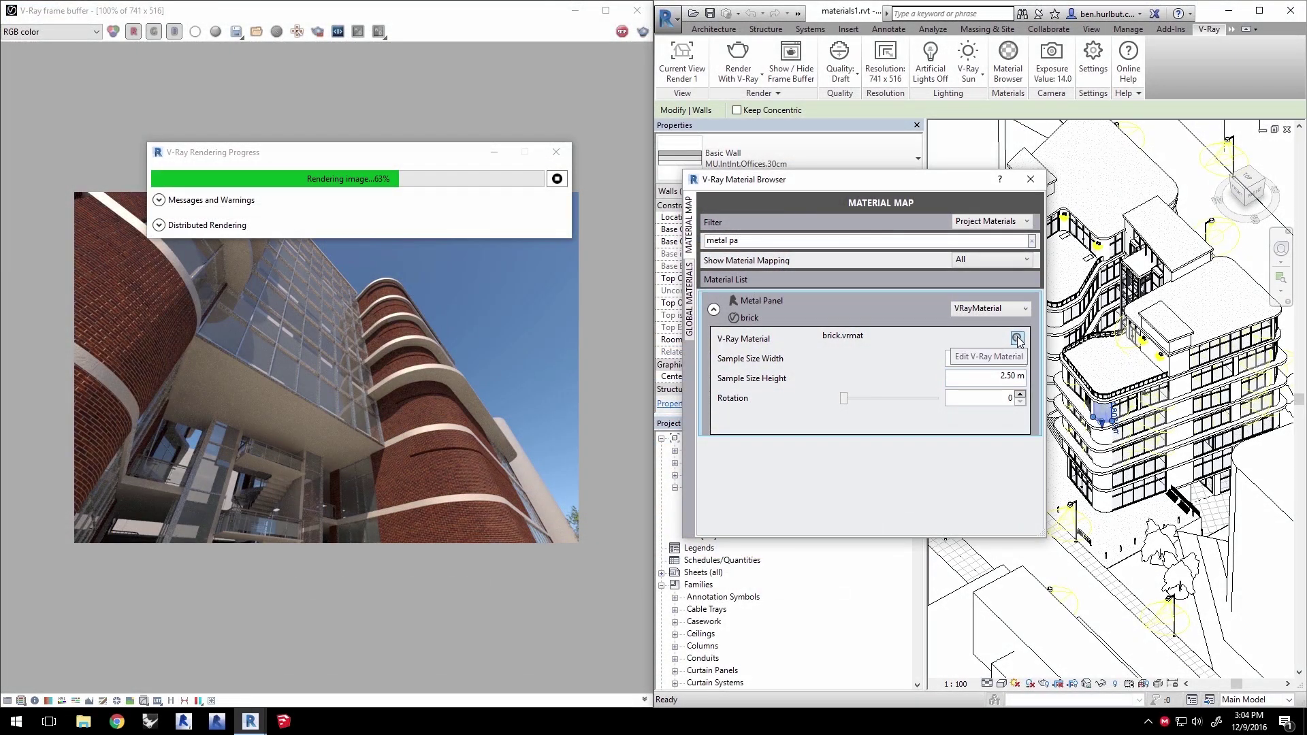
pyautogui.click(1016, 339)
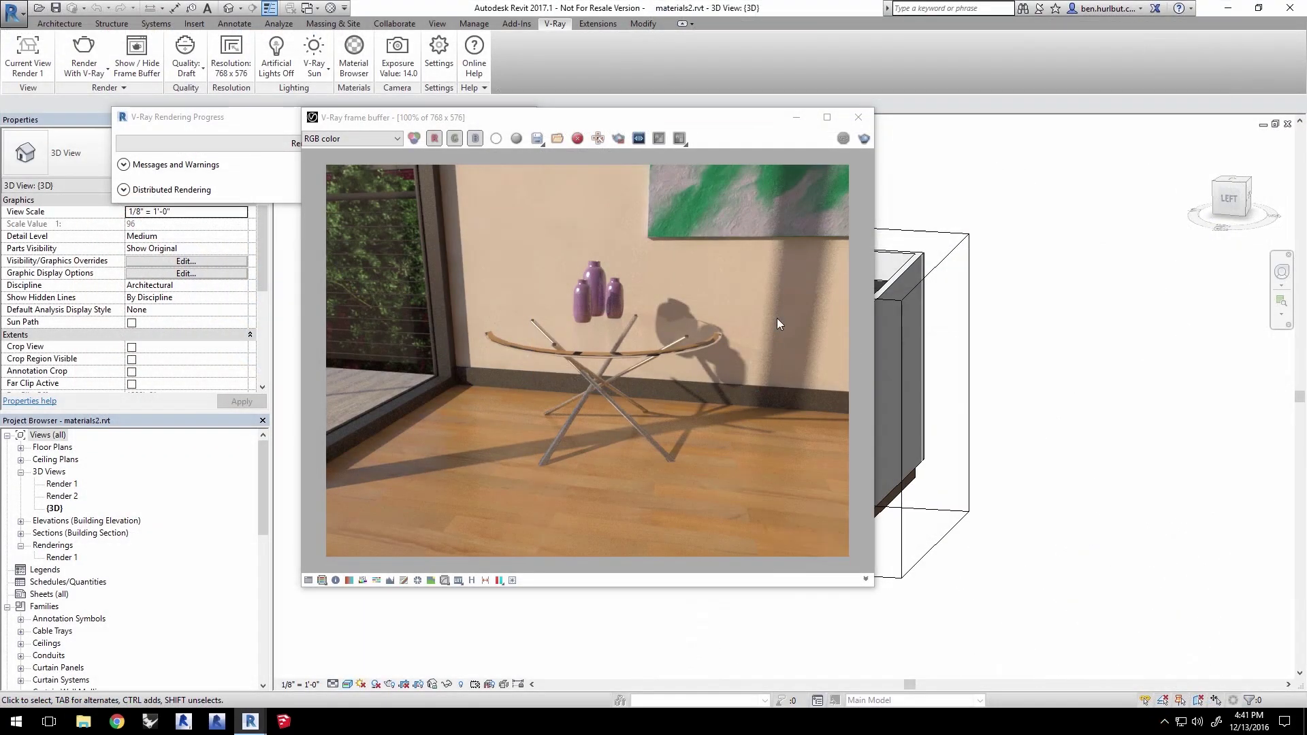
# Step: Switch to File Explorer and launch vrmateditor.exe from C:\Program Files\Chaos Group\V-Ray\V-Ray 3.4 for Revit\content\vrmateditor
pyautogui.press('super+e')
pyautogui.click(71, 610)
pyautogui.click(326, 349)
pyautogui.doubleClick(325, 349)
pyautogui.doubleClick(374, 294)
pyautogui.doubleClick(307, 179)
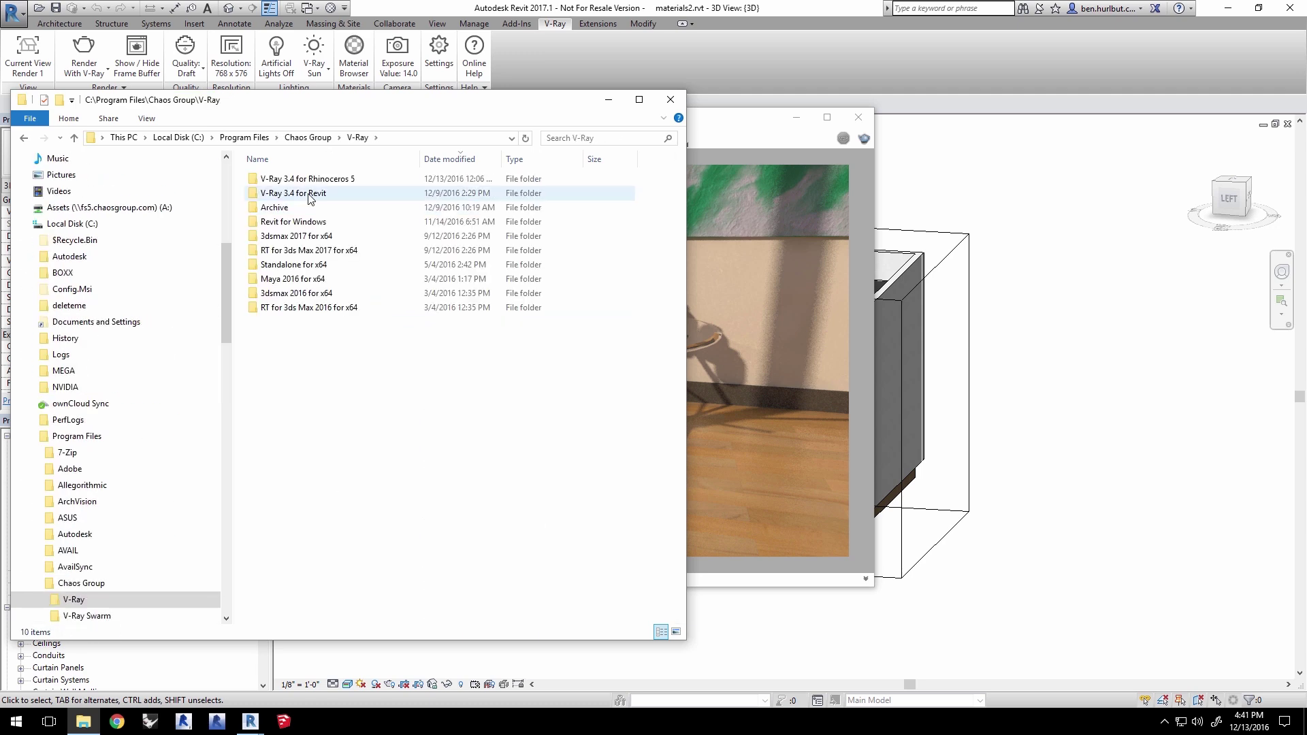
pyautogui.doubleClick(315, 194)
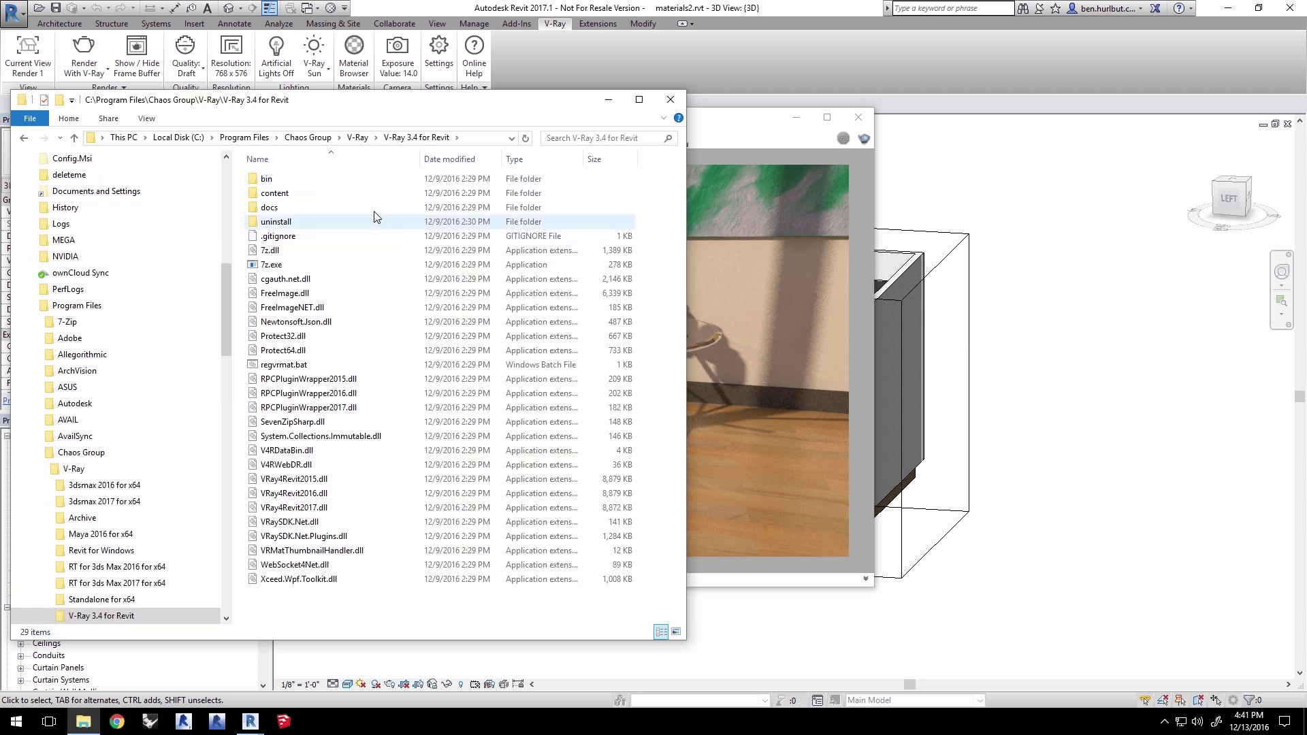
pyautogui.doubleClick(361, 194)
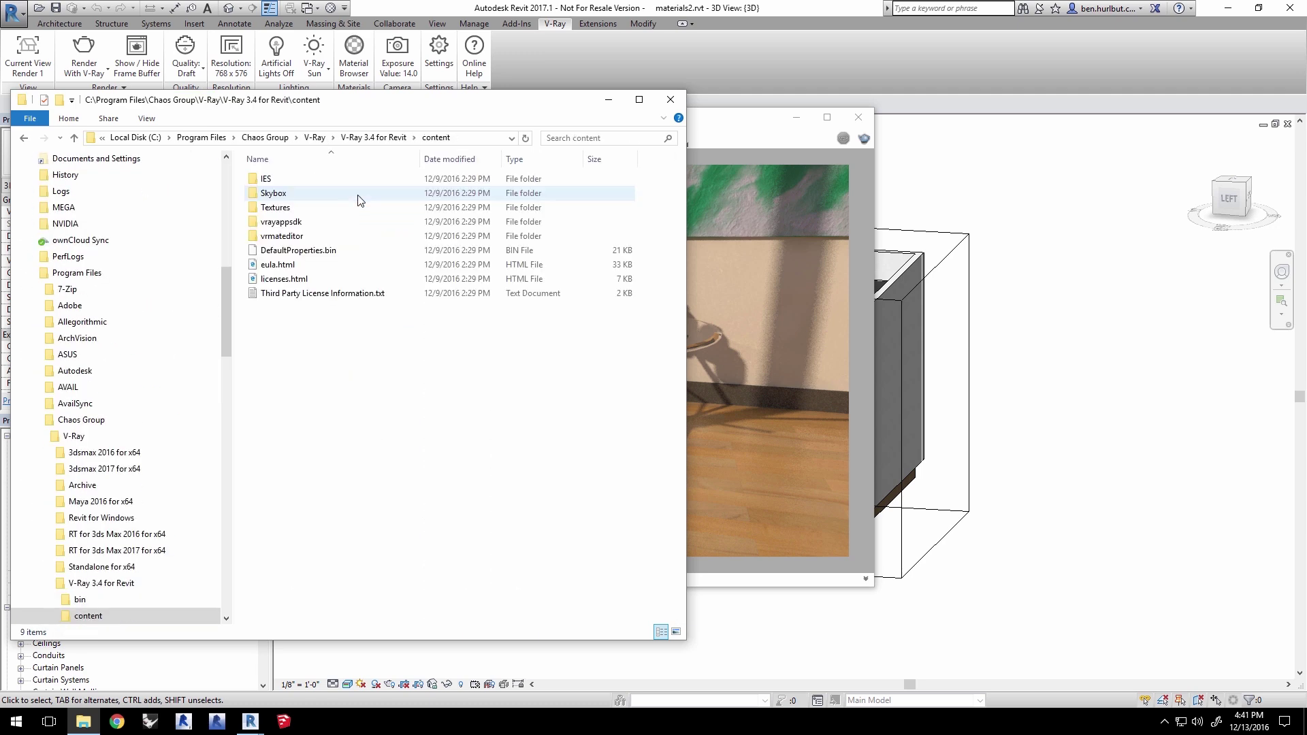
pyautogui.doubleClick(320, 235)
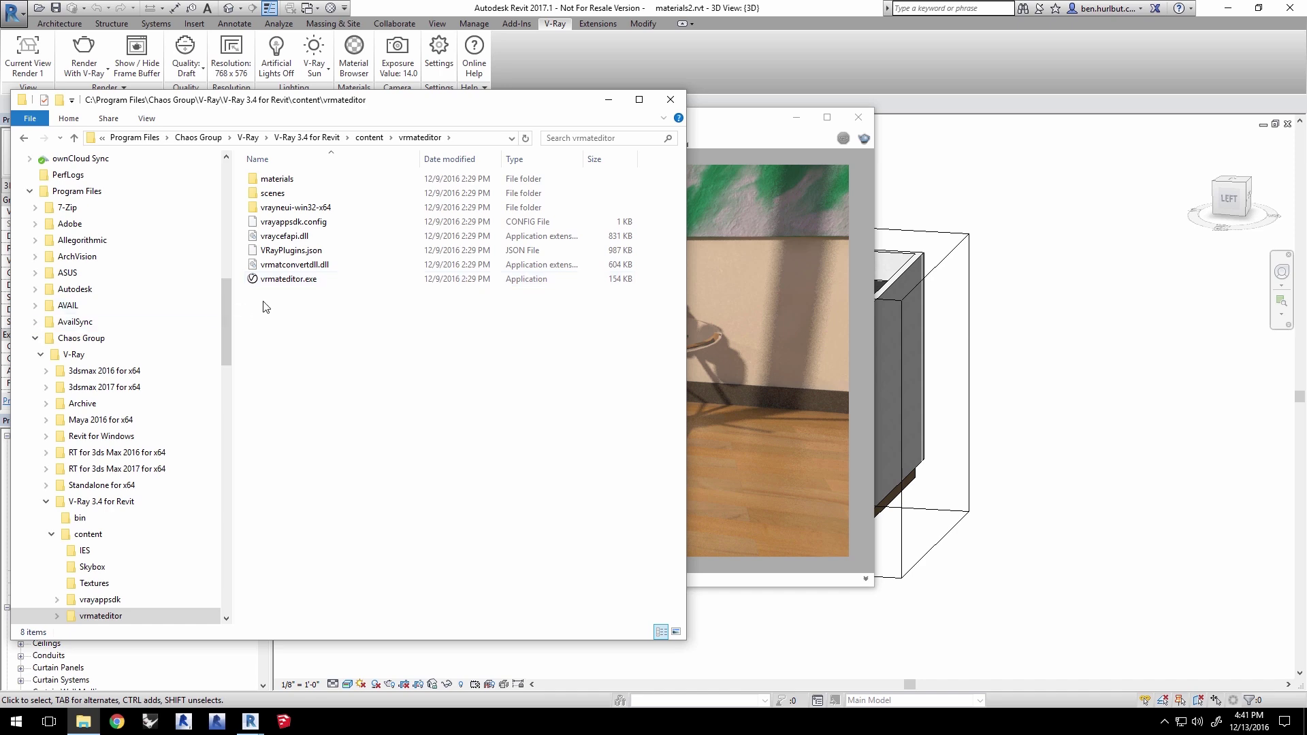
pyautogui.click(272, 282)
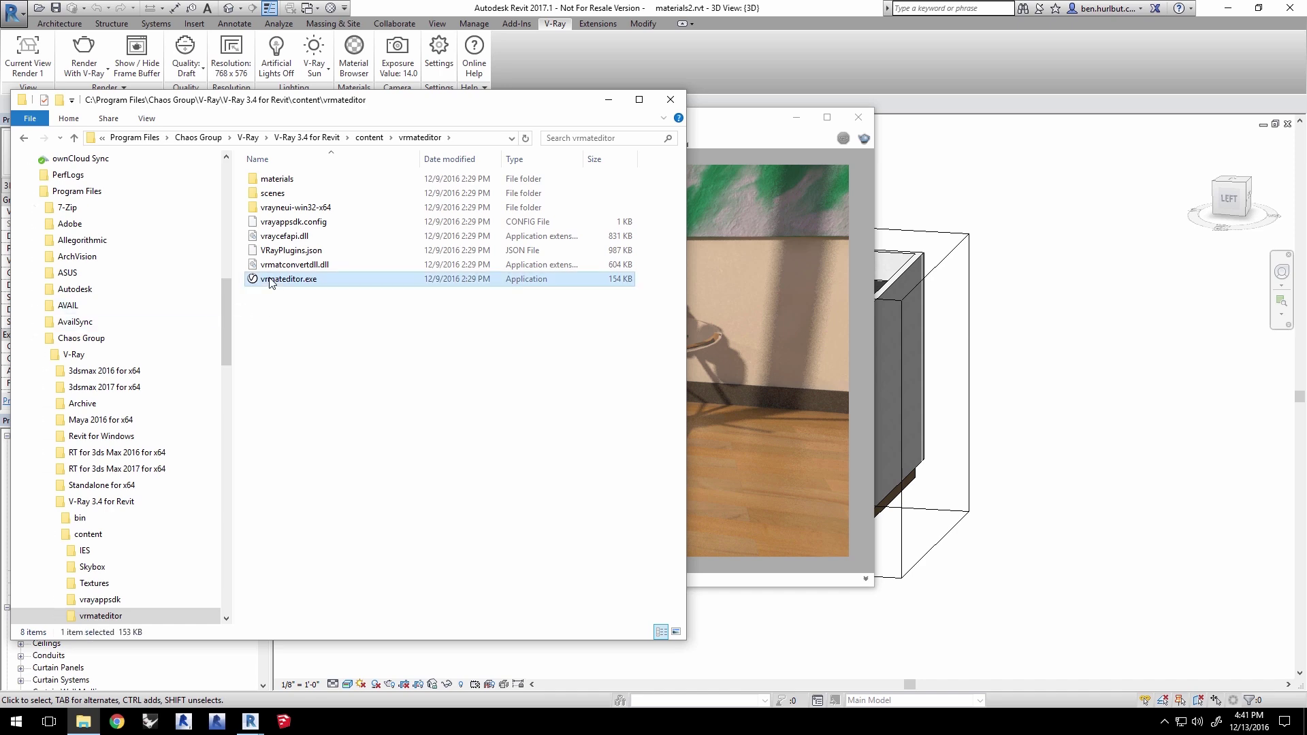
pyautogui.doubleClick(270, 281)
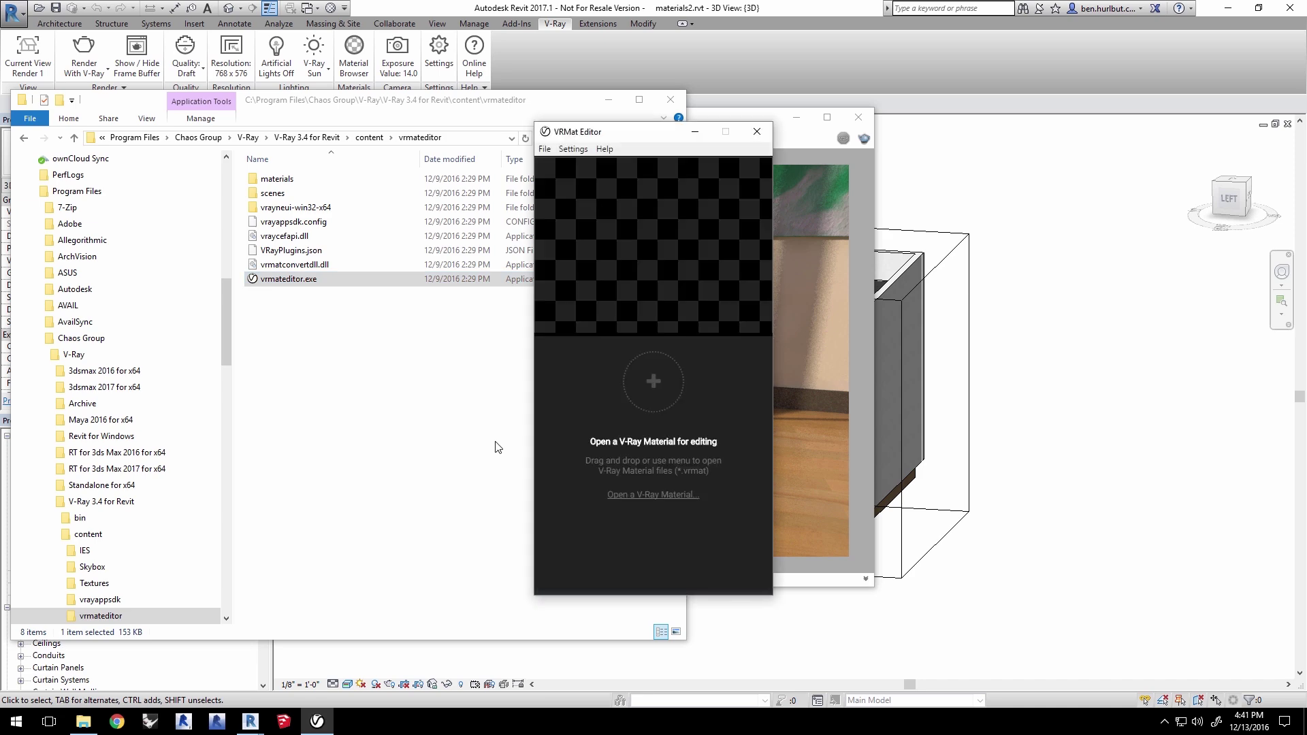
# Step: Create a new V-Ray material and look over its advanced settings before returning to the basic ones
pyautogui.click(546, 149)
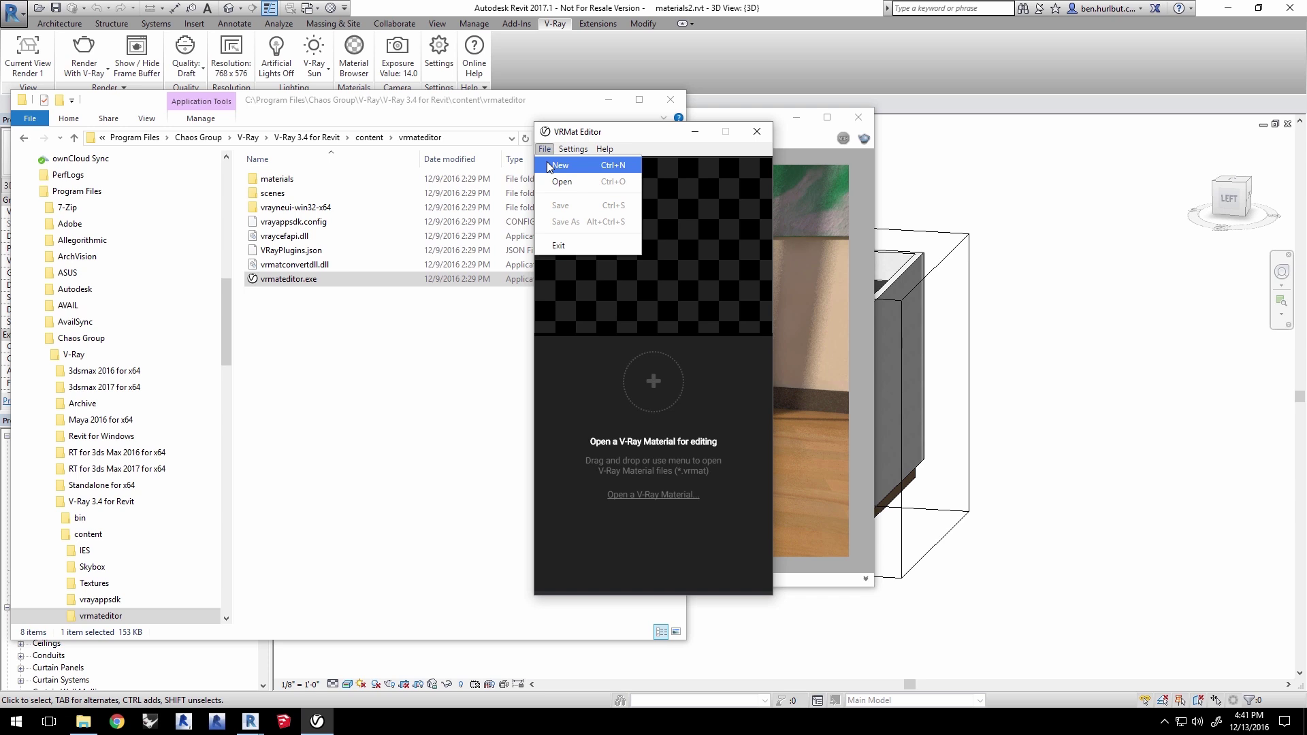
pyautogui.click(549, 165)
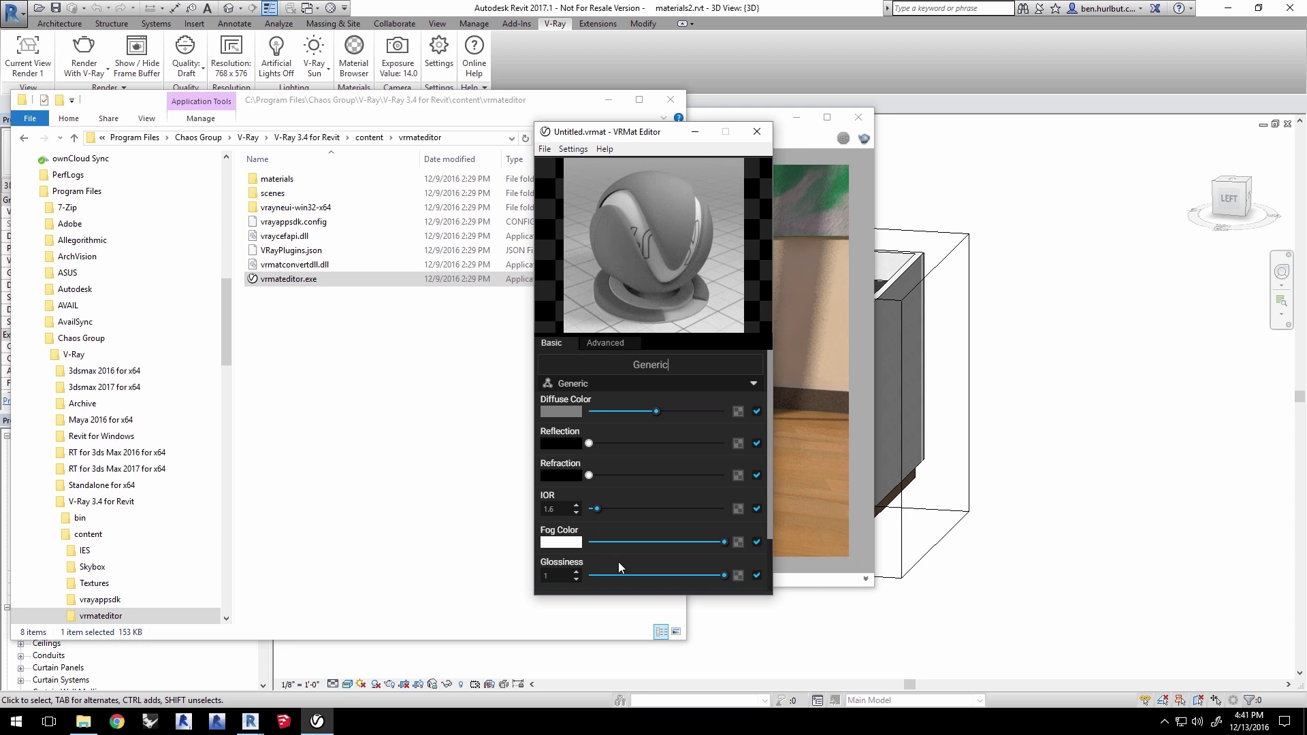
pyautogui.click(604, 343)
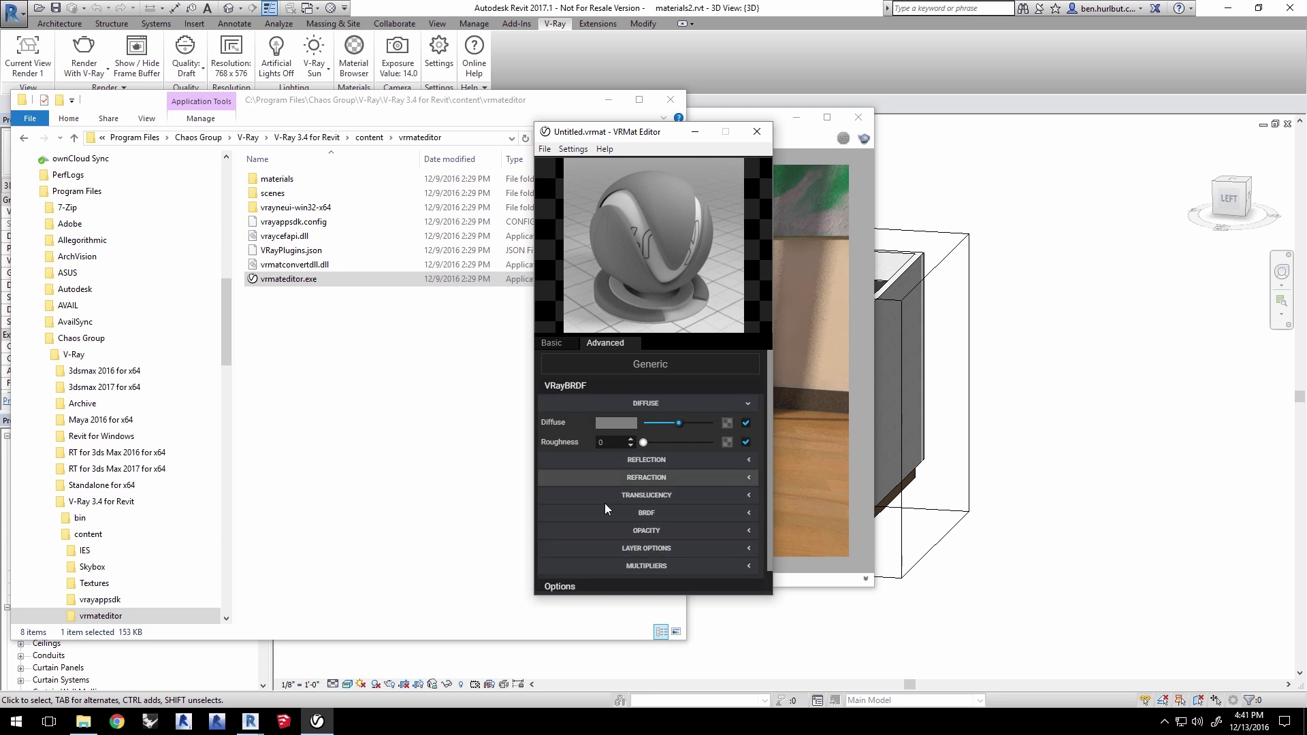
pyautogui.click(549, 349)
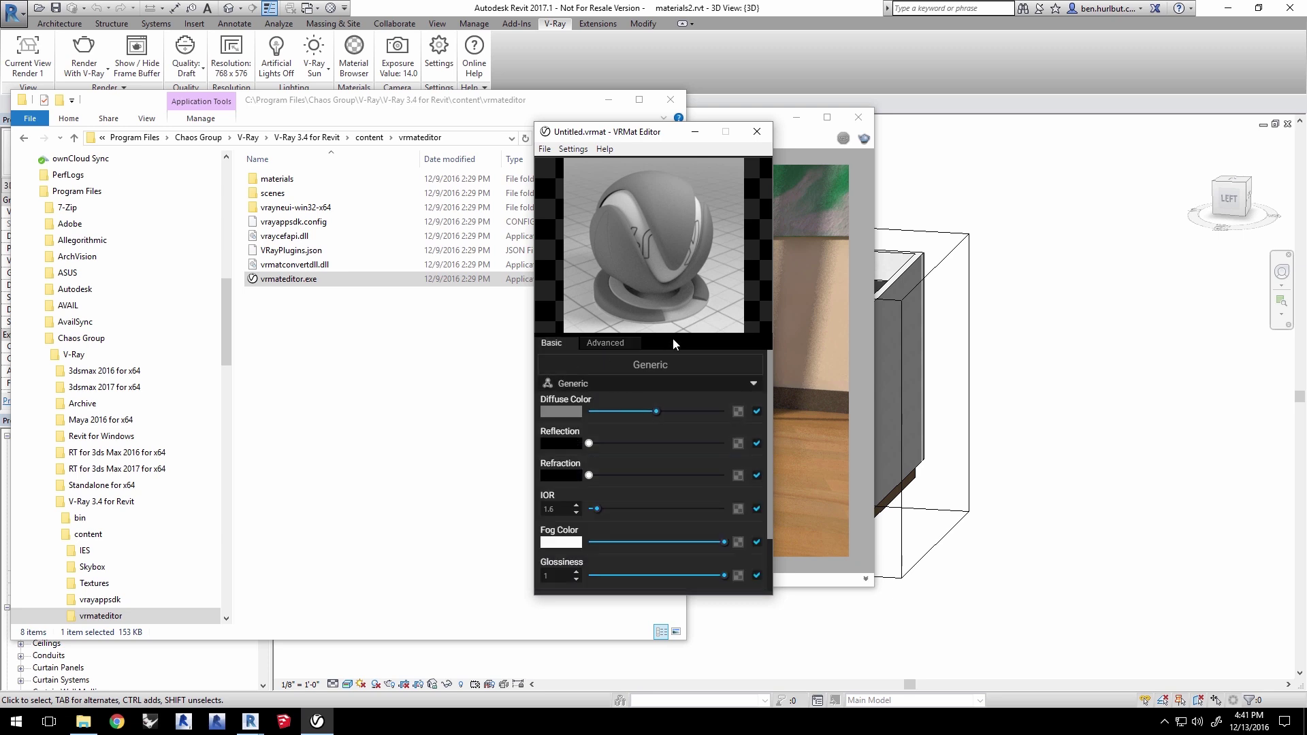
# Step: Name the material Table_Glass and set its type to Glass
pyautogui.doubleClick(607, 366)
pyautogui.write('Table_Glass')
pyautogui.click(753, 384)
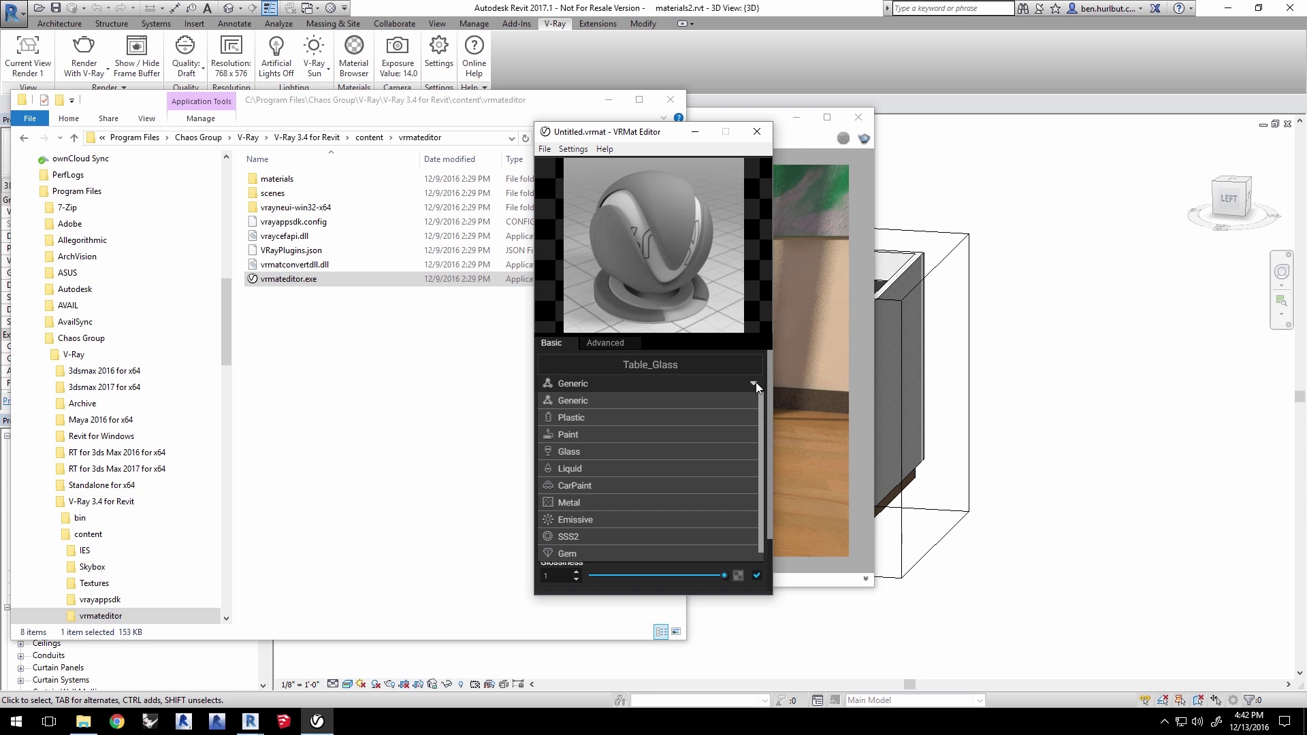
pyautogui.click(588, 450)
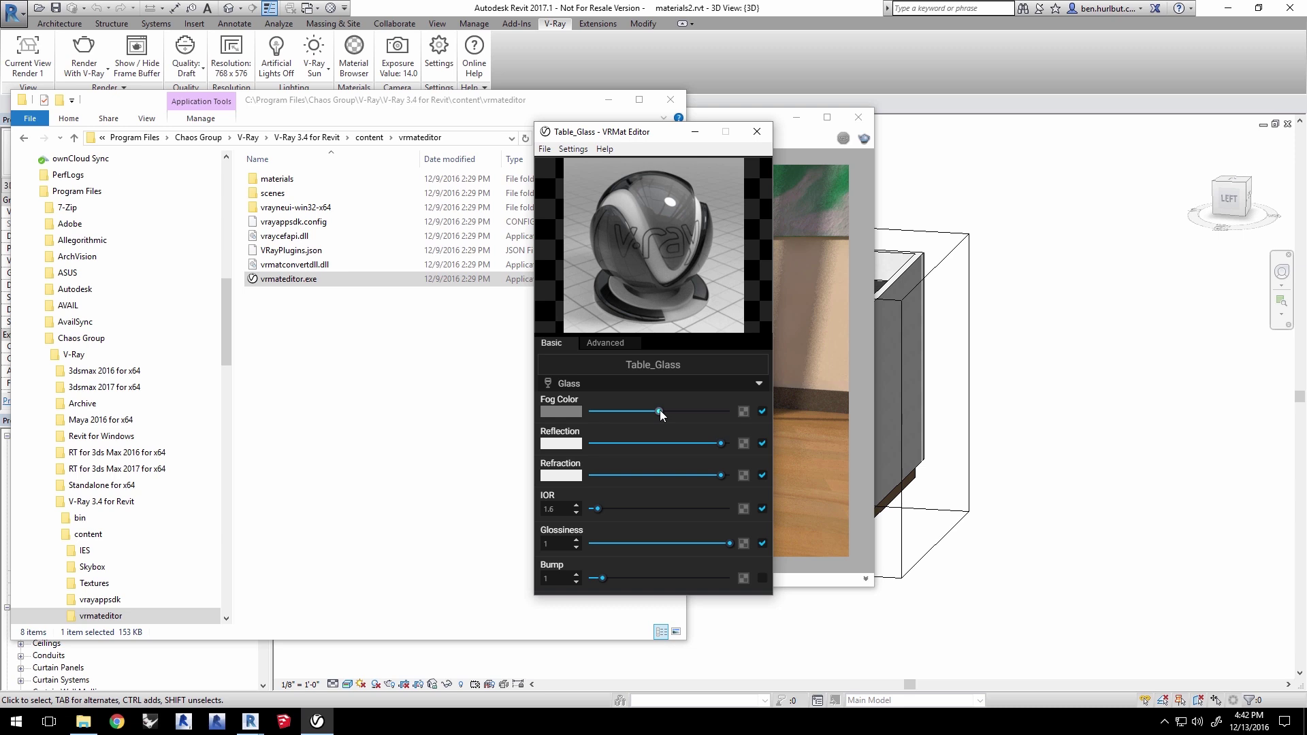
# Step: Set the glass fog color to a pale blue-green with hue 112, saturation 110 and luminance 190
pyautogui.moveTo(658, 412); pyautogui.dragTo(711, 410)
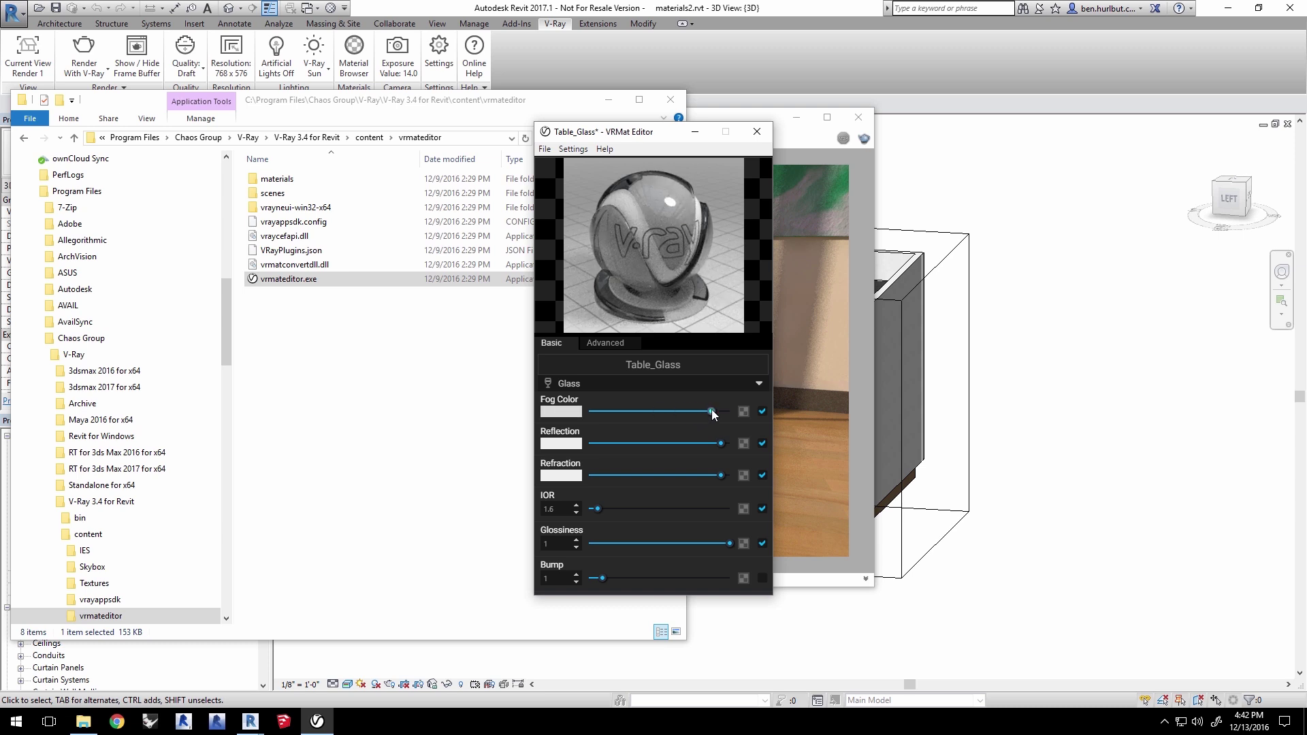
pyautogui.moveTo(711, 409); pyautogui.dragTo(671, 410)
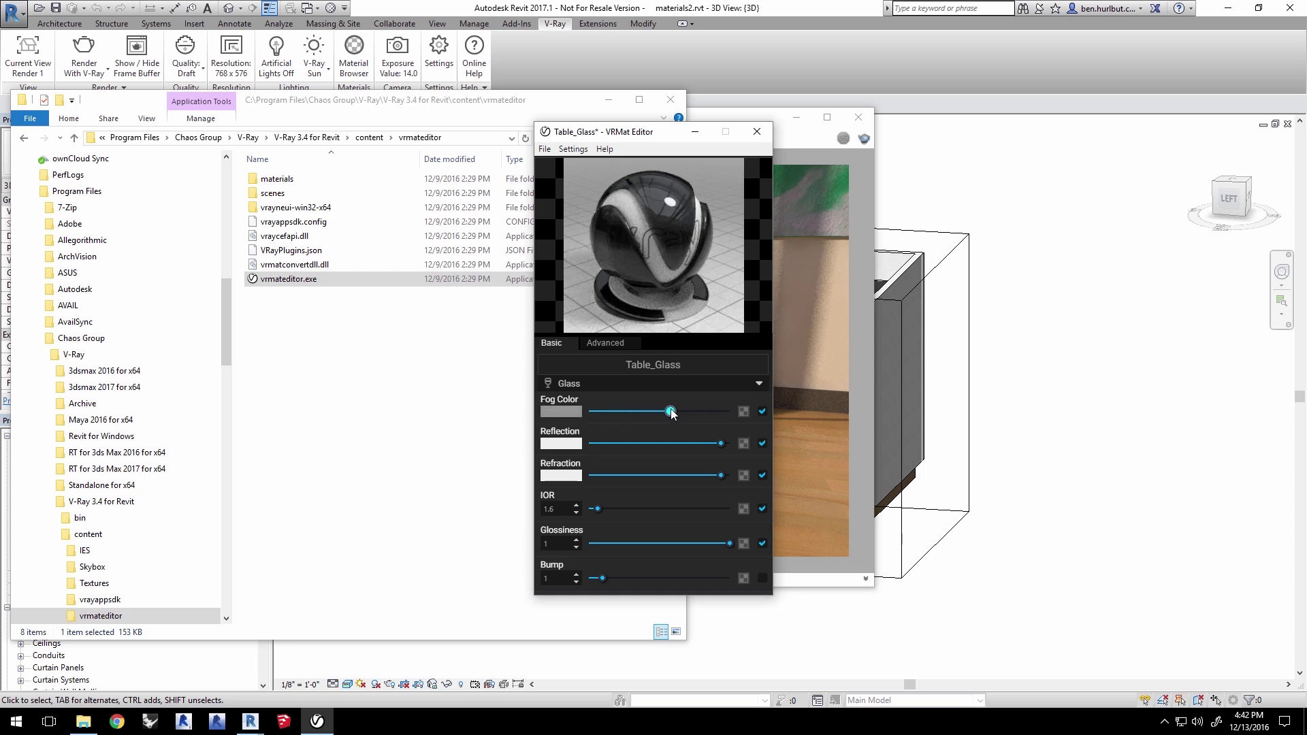
pyautogui.click(566, 412)
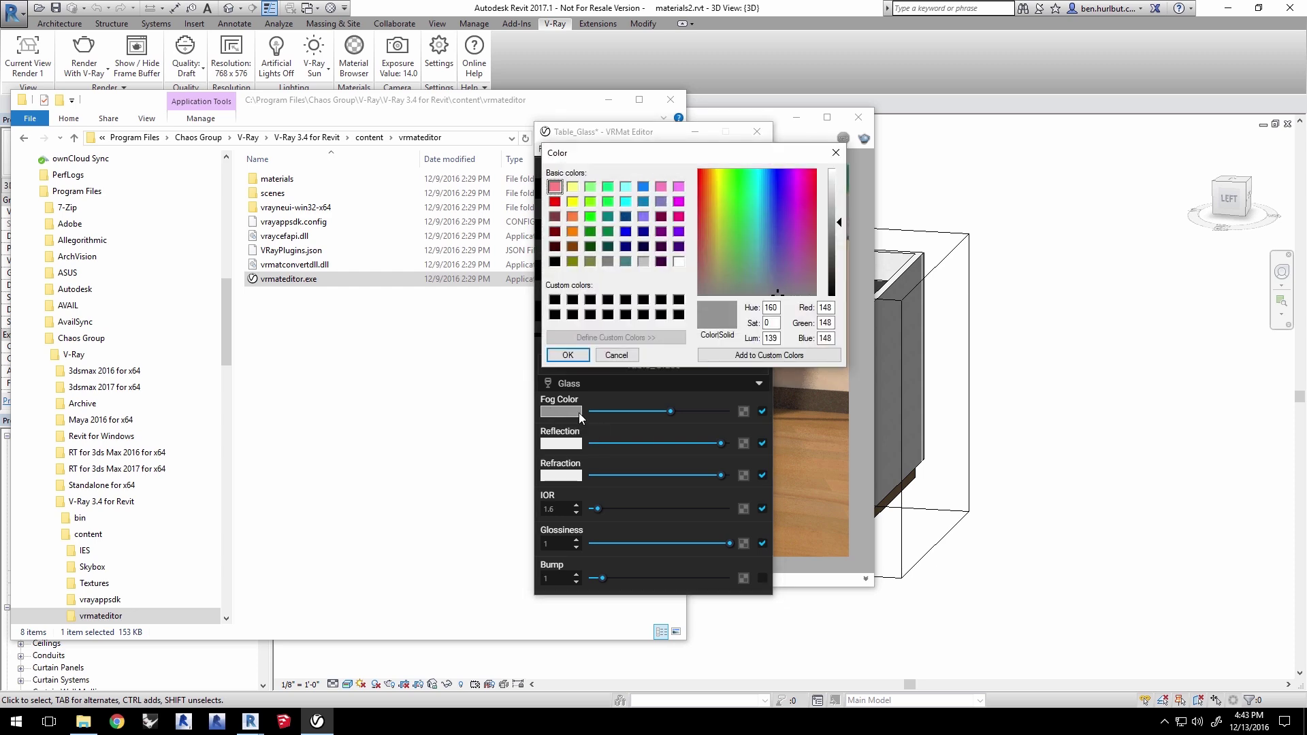
pyautogui.moveTo(788, 242); pyautogui.dragTo(753, 239)
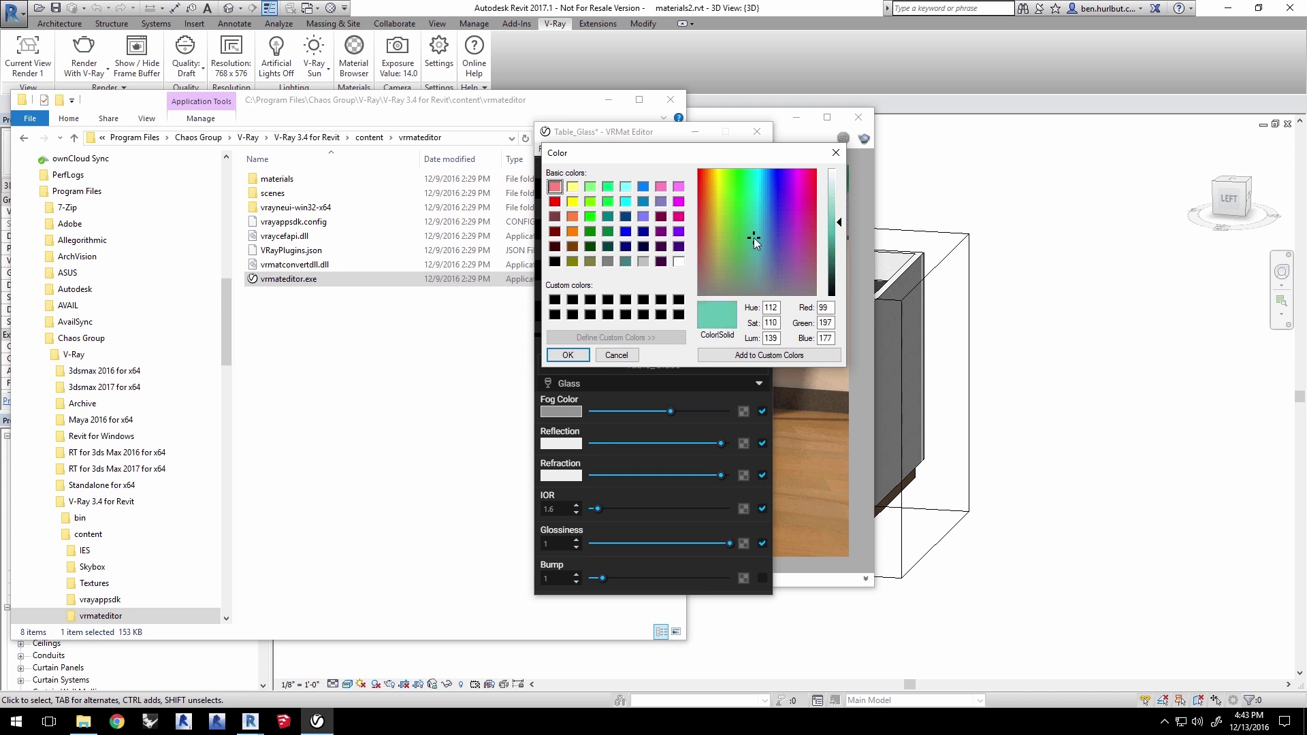
pyautogui.moveTo(840, 224); pyautogui.dragTo(842, 197)
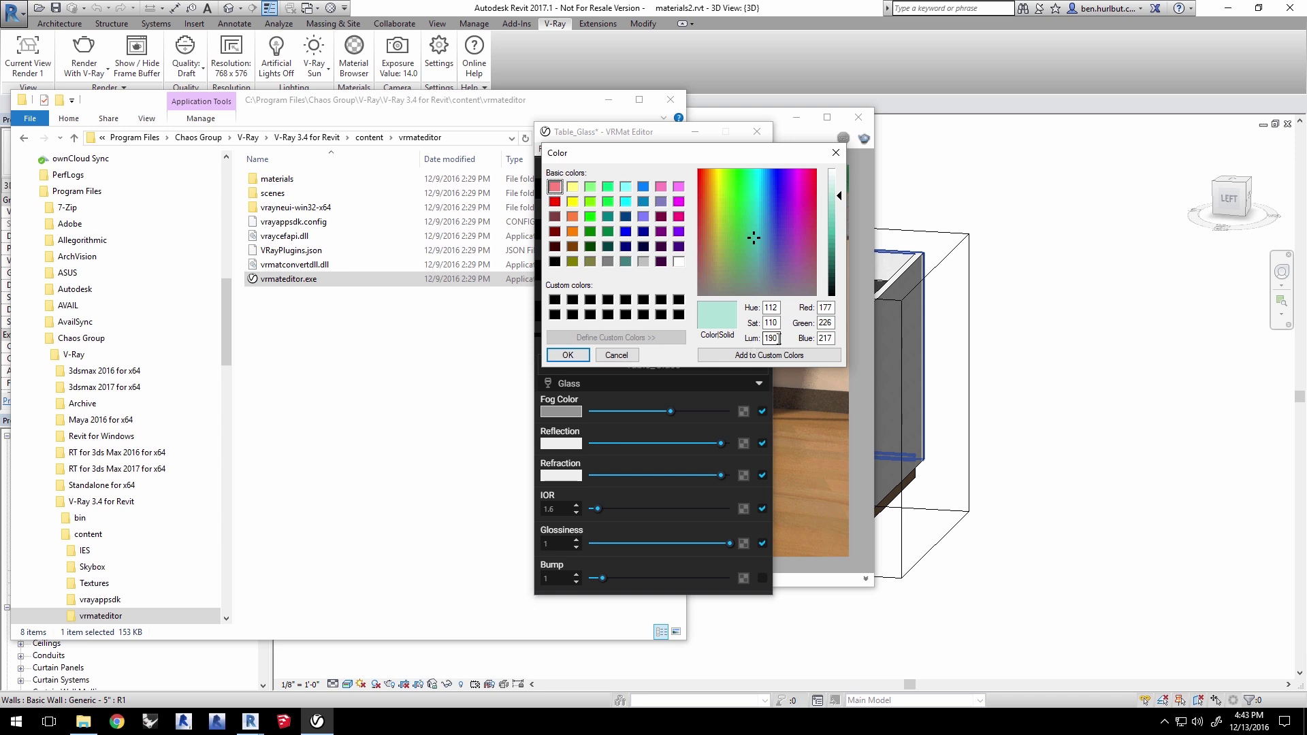
pyautogui.click(569, 356)
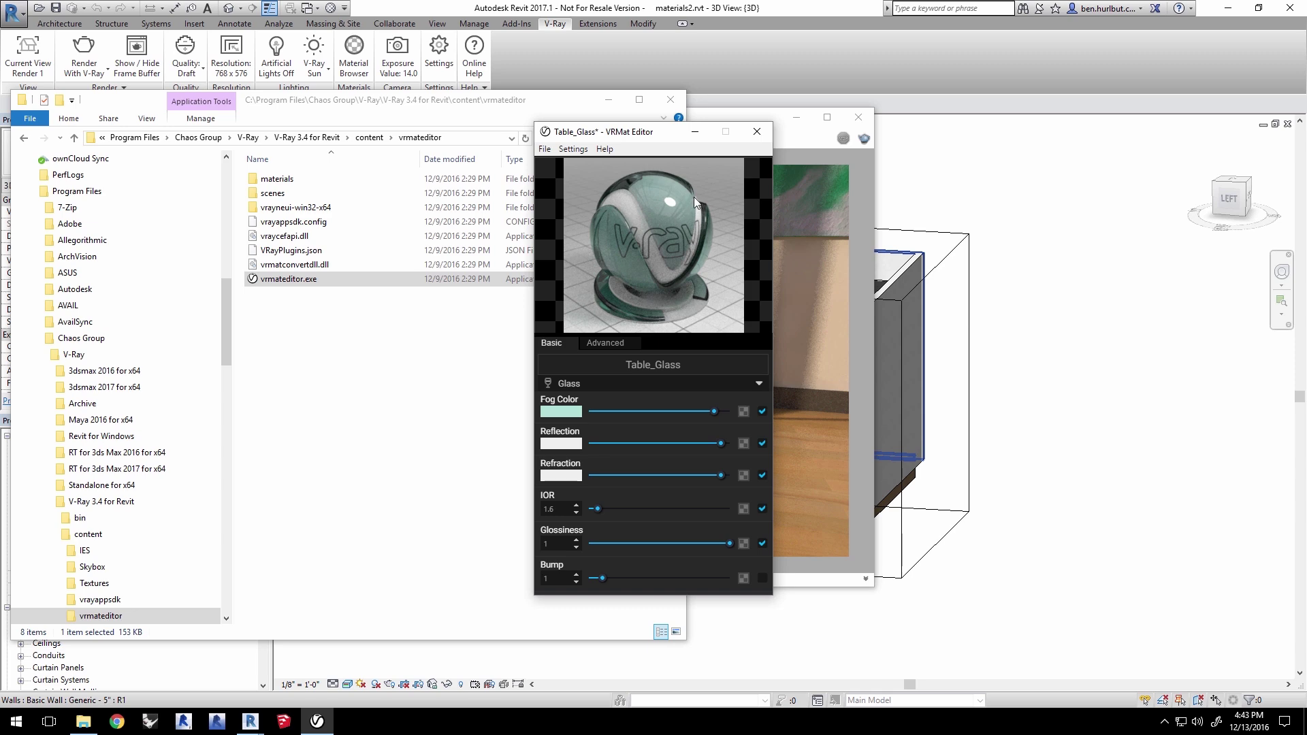
# Step: Save the material as Table_Glass.vrmat in the materials2 folder on the Desktop
pyautogui.click(544, 148)
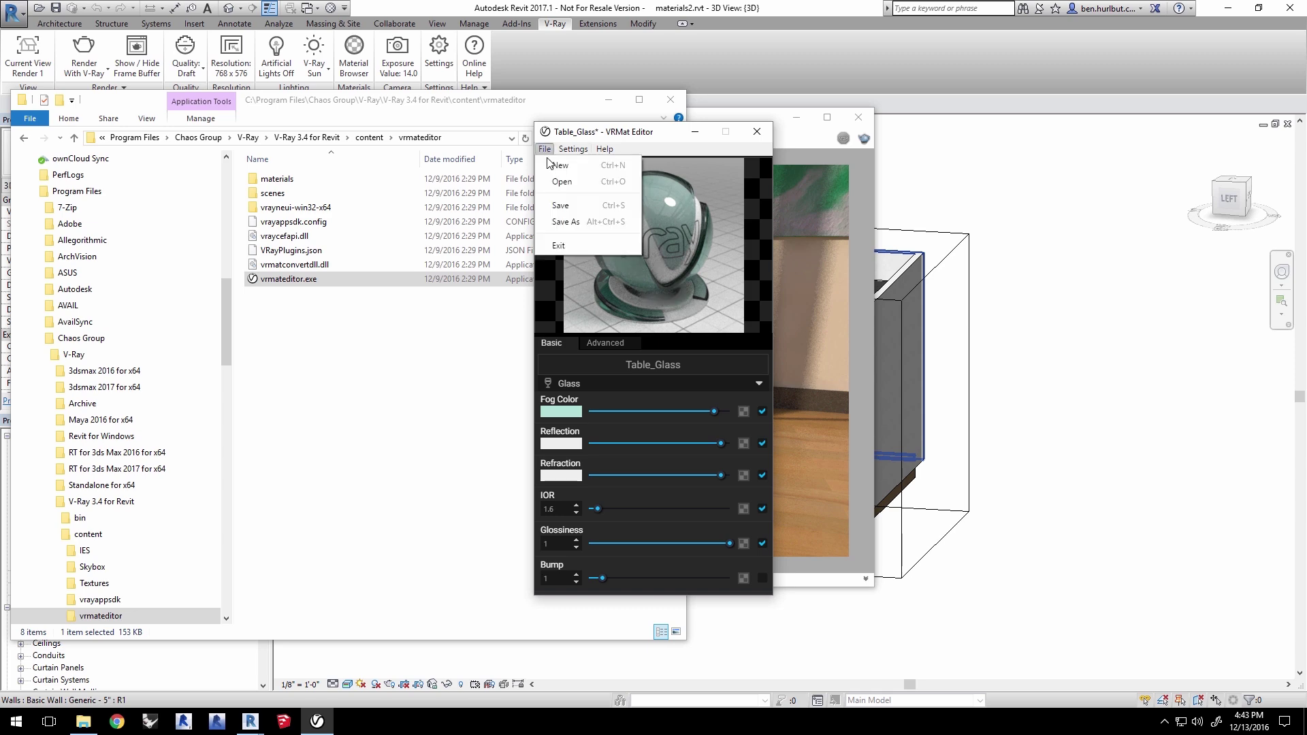
pyautogui.click(559, 222)
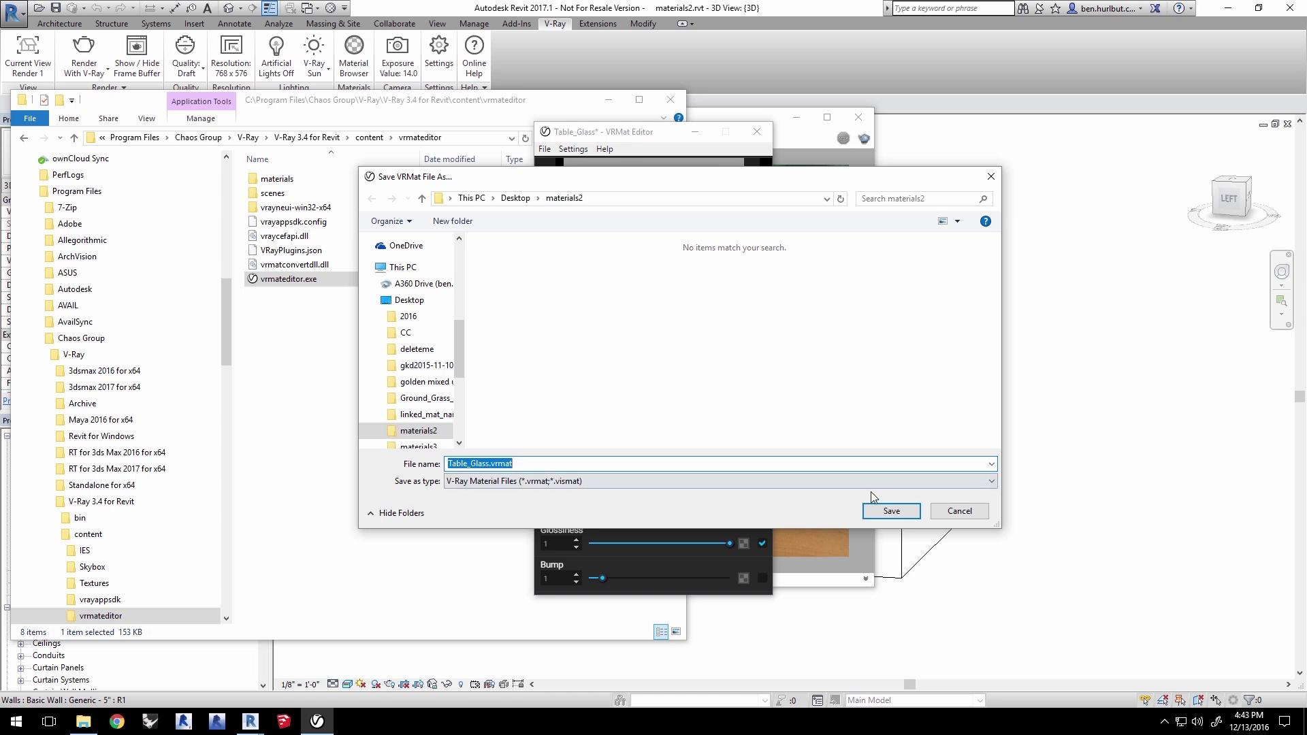
pyautogui.click(884, 510)
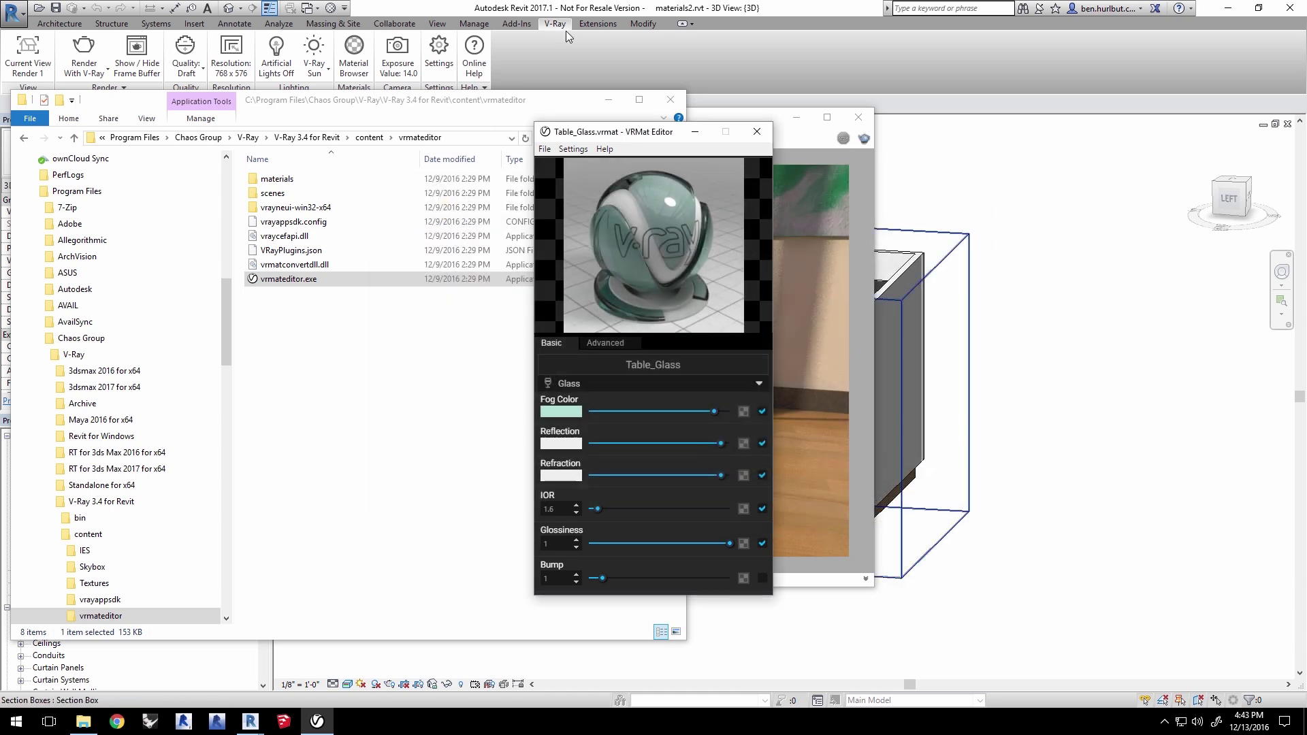
# Step: Switch to Revit, open the V-Ray Material Browser and filter the project materials by "table"
pyautogui.click(521, 13)
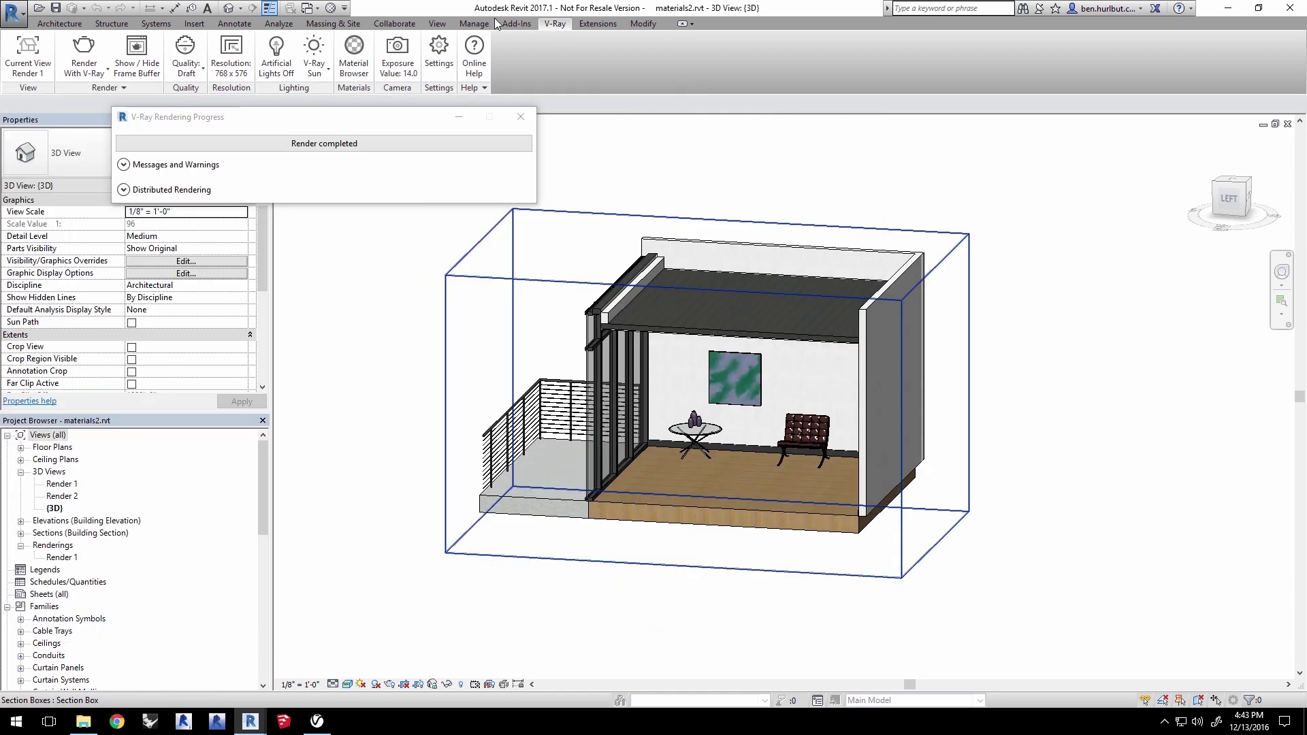
pyautogui.click(351, 55)
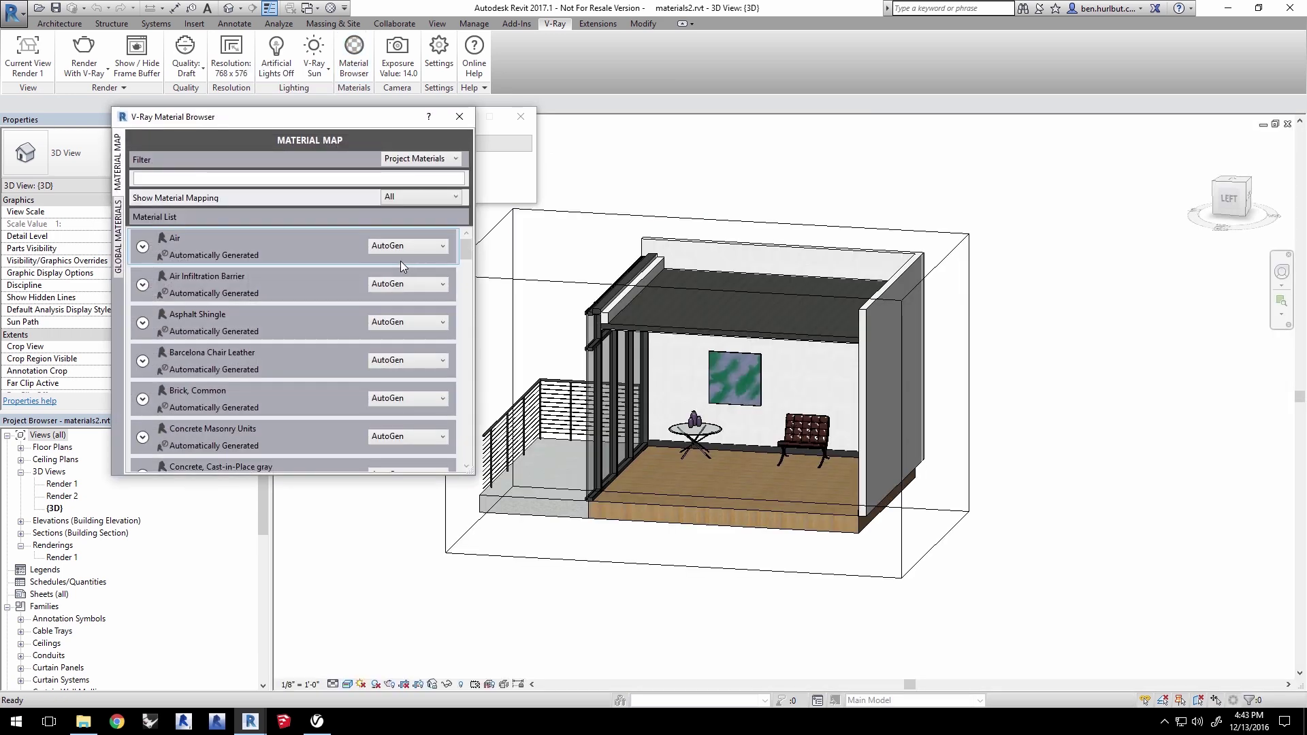
pyautogui.click(195, 177)
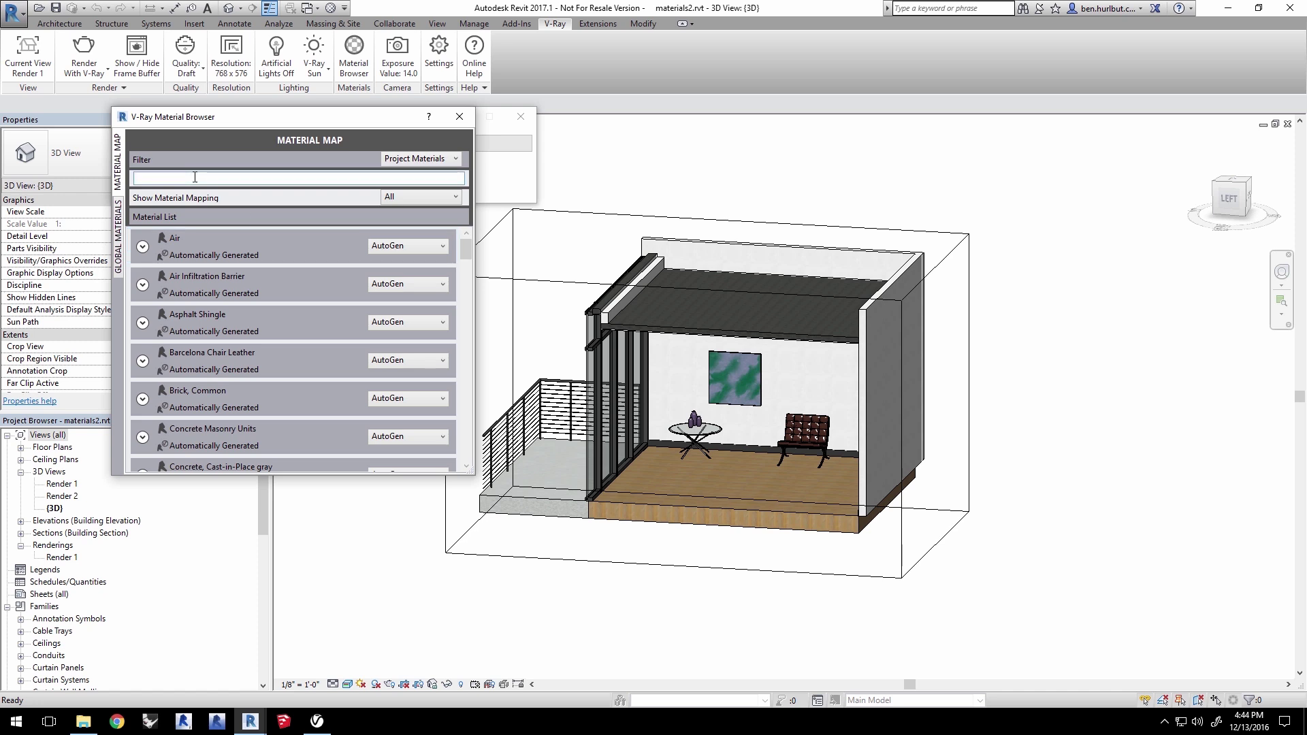
pyautogui.write('table')
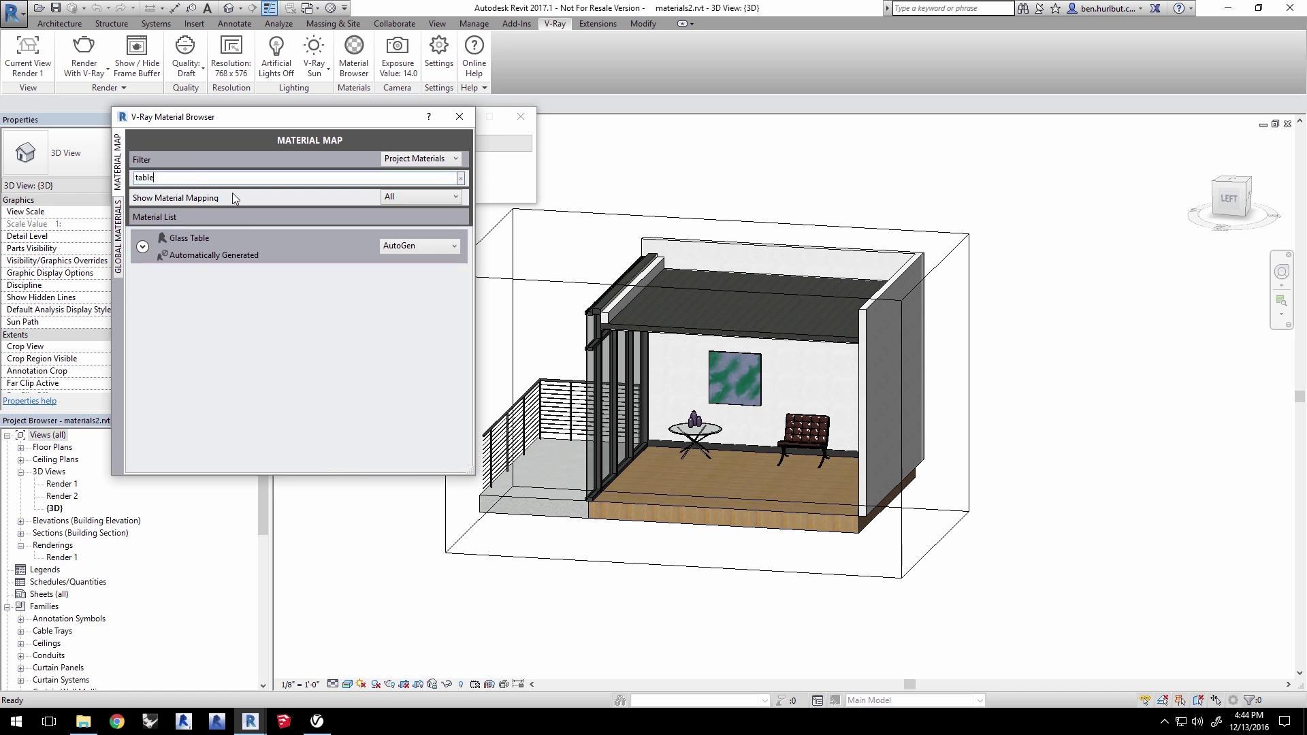
# Step: Map the Glass Table material to a VRayMaterial using Table_Glass.vrmat from the materials2 folder on the Desktop
pyautogui.click(422, 248)
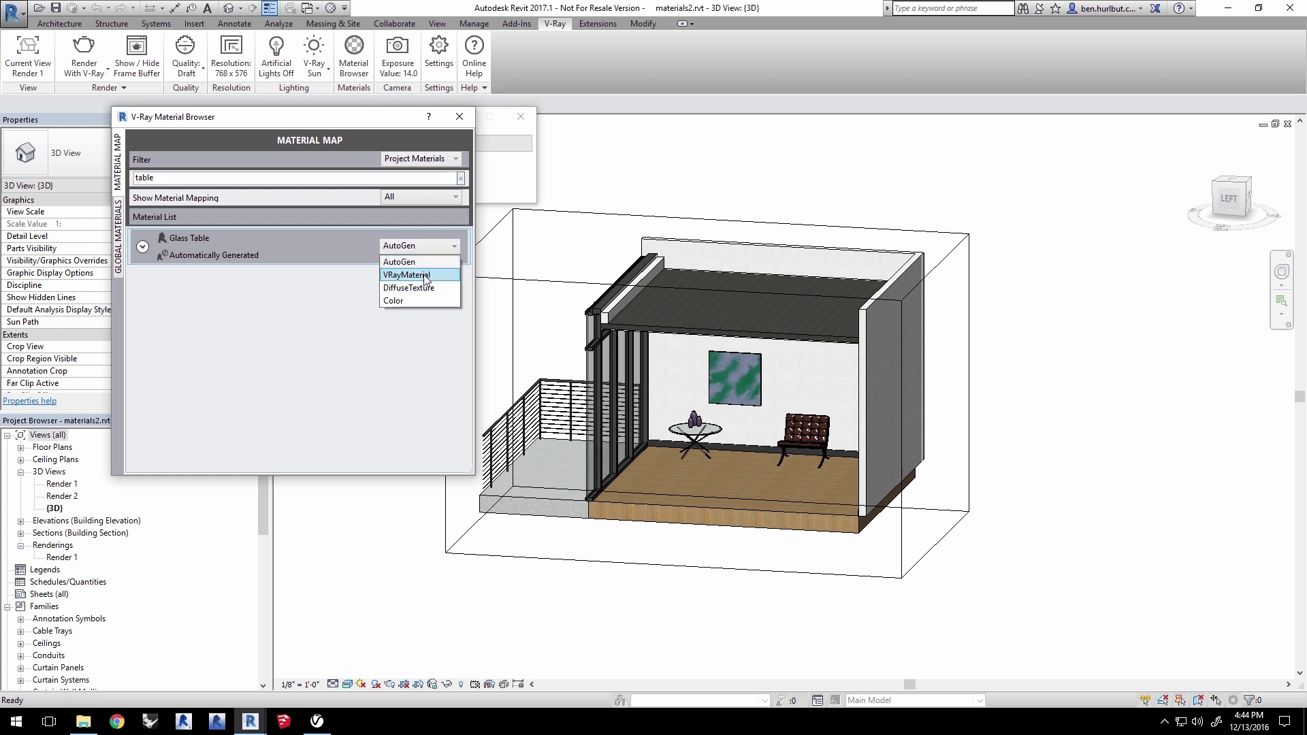
pyautogui.click(422, 275)
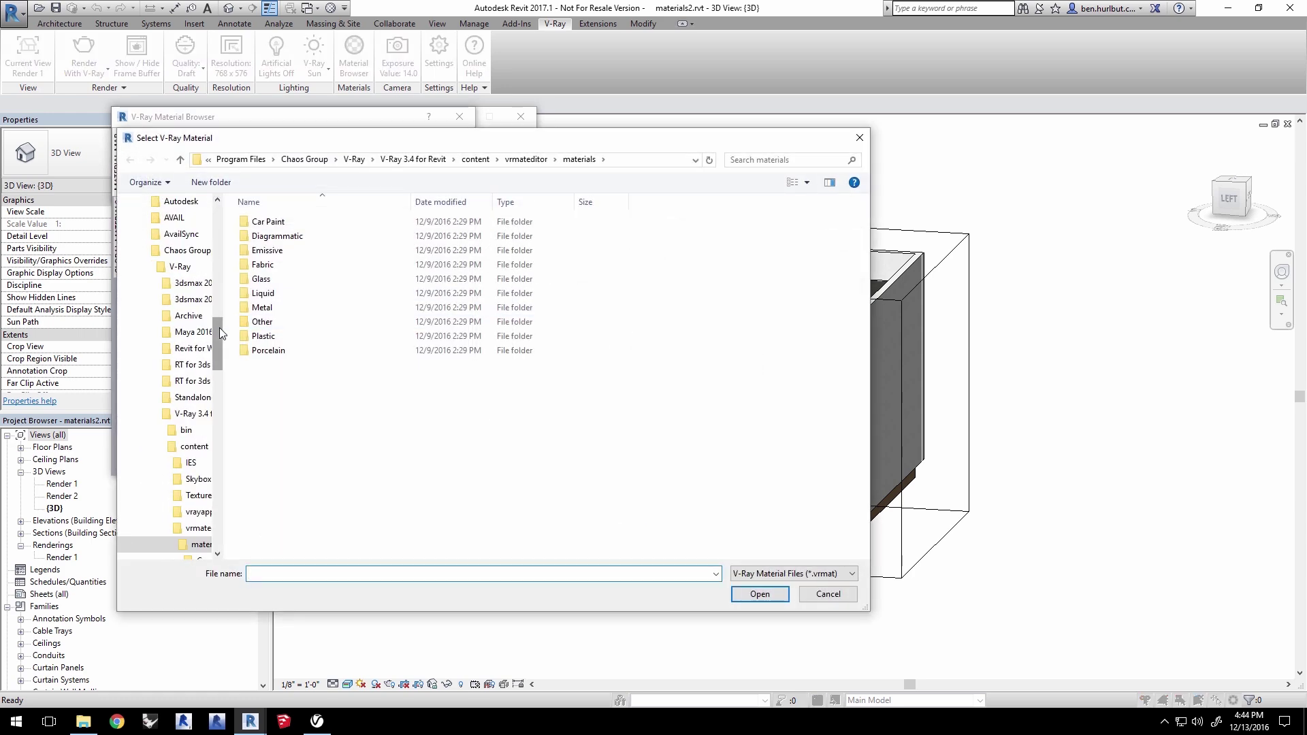
pyautogui.moveTo(219, 290); pyautogui.dragTo(218, 256)
pyautogui.click(167, 238)
pyautogui.doubleClick(279, 321)
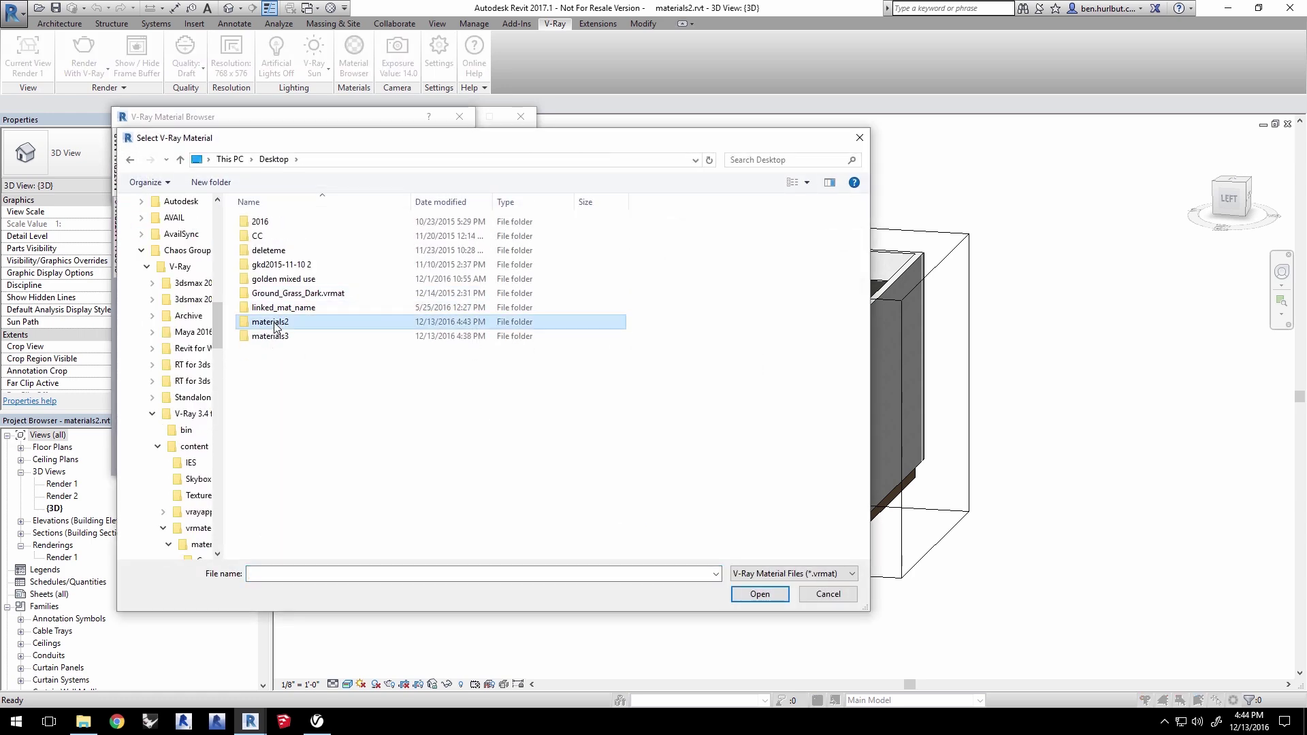
pyautogui.click(267, 241)
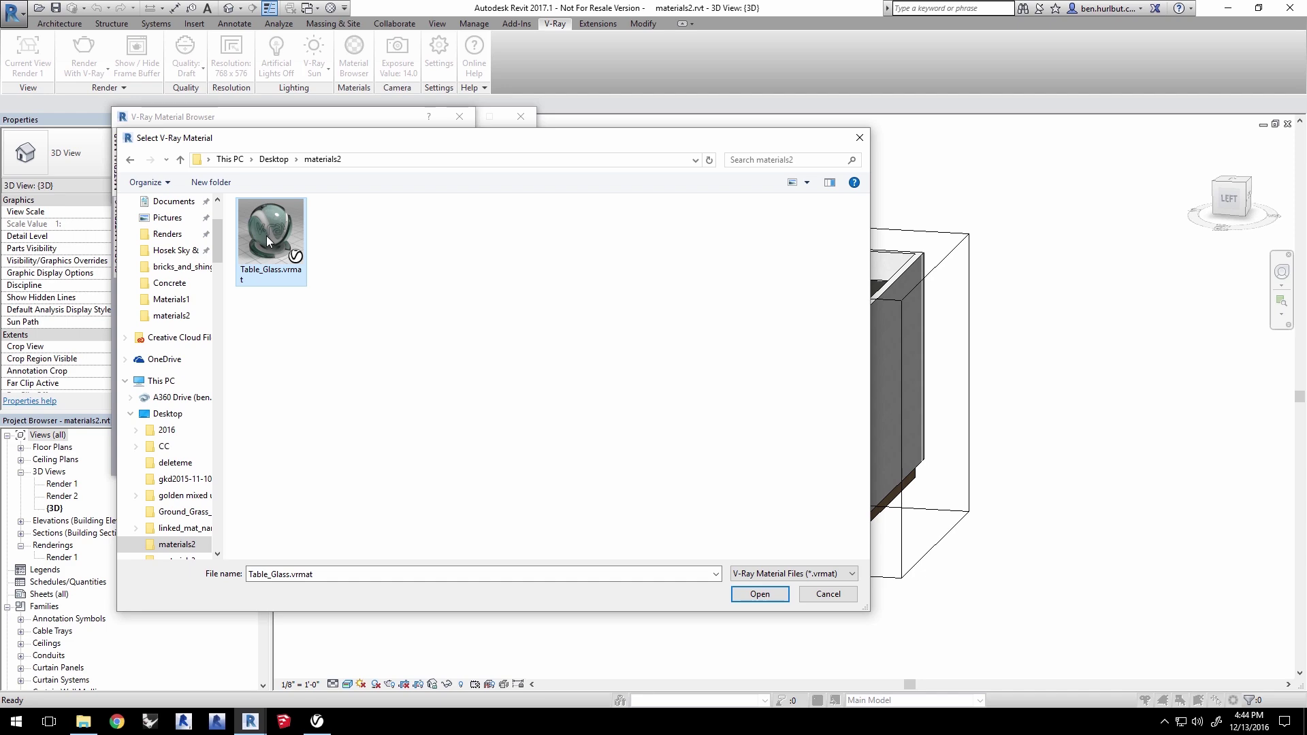
pyautogui.click(759, 594)
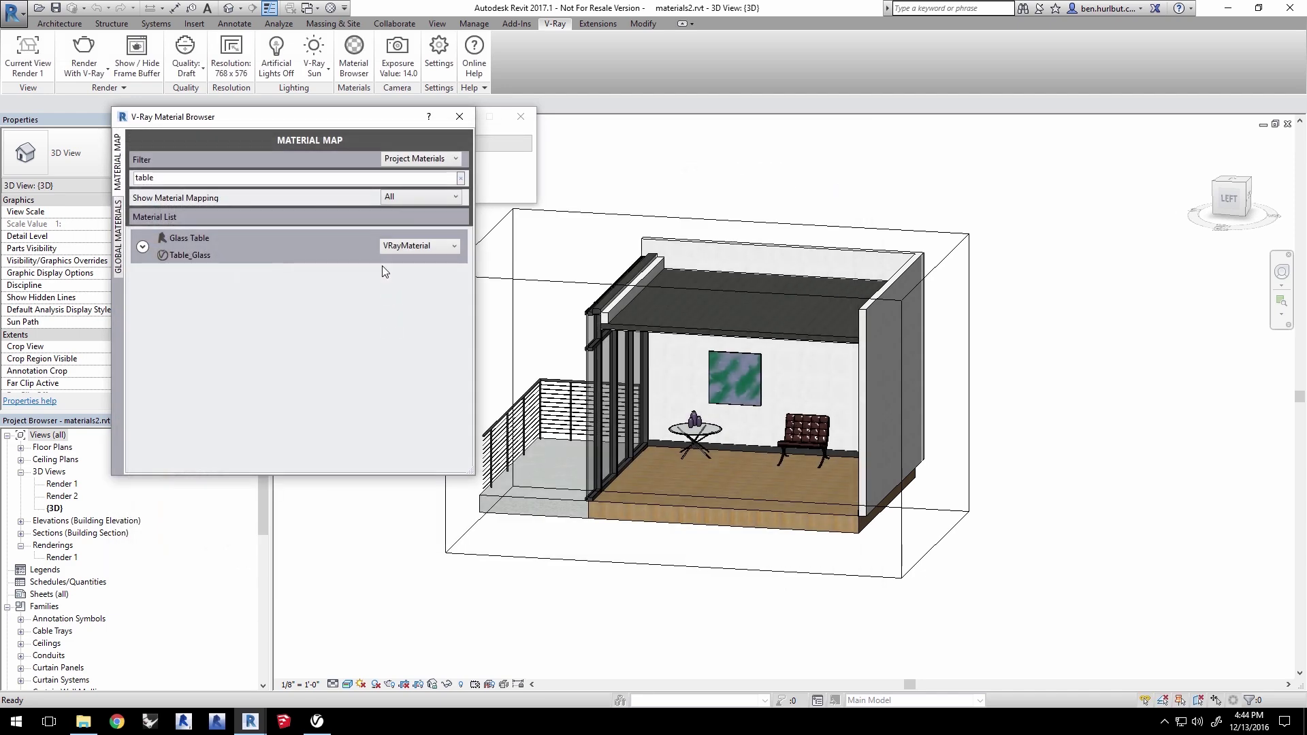
# Step: Render only a region around the table in the V-Ray frame buffer, and turn region rendering off when finished
pyautogui.click(130, 56)
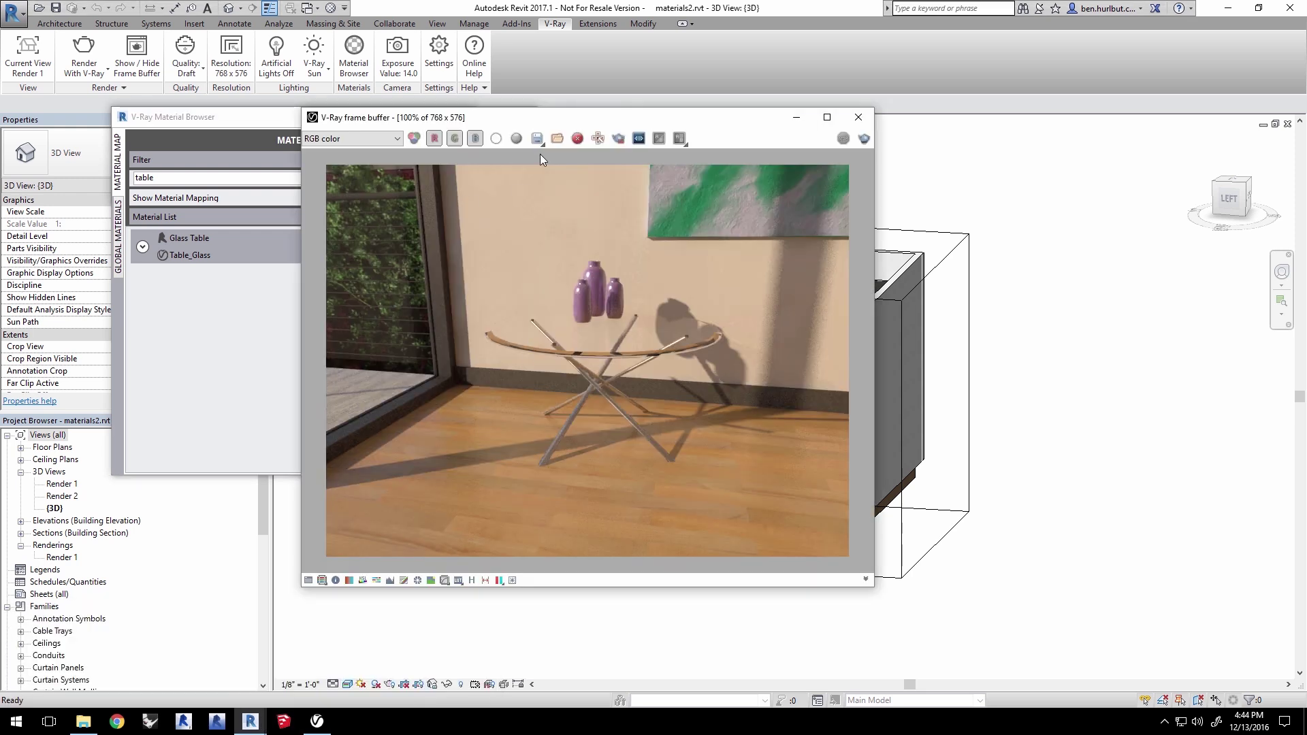
pyautogui.moveTo(478, 280); pyautogui.dragTo(870, 447)
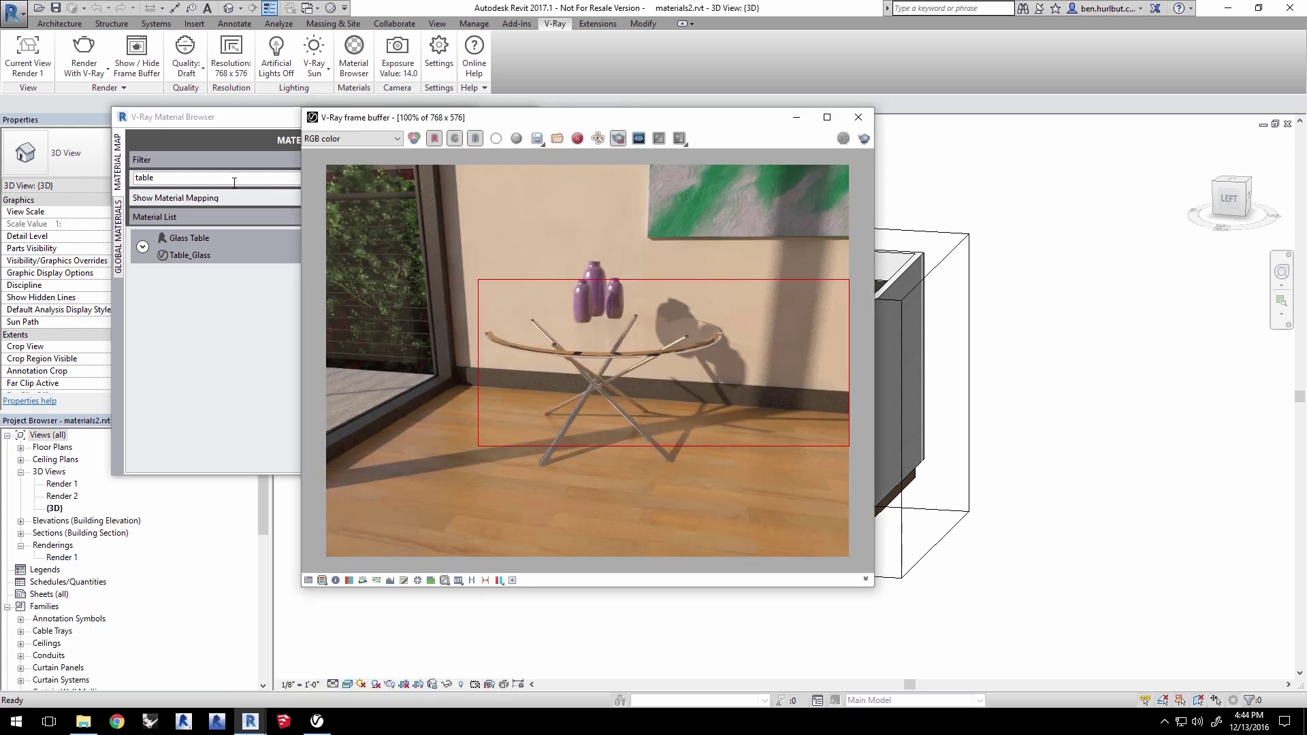
pyautogui.click(83, 56)
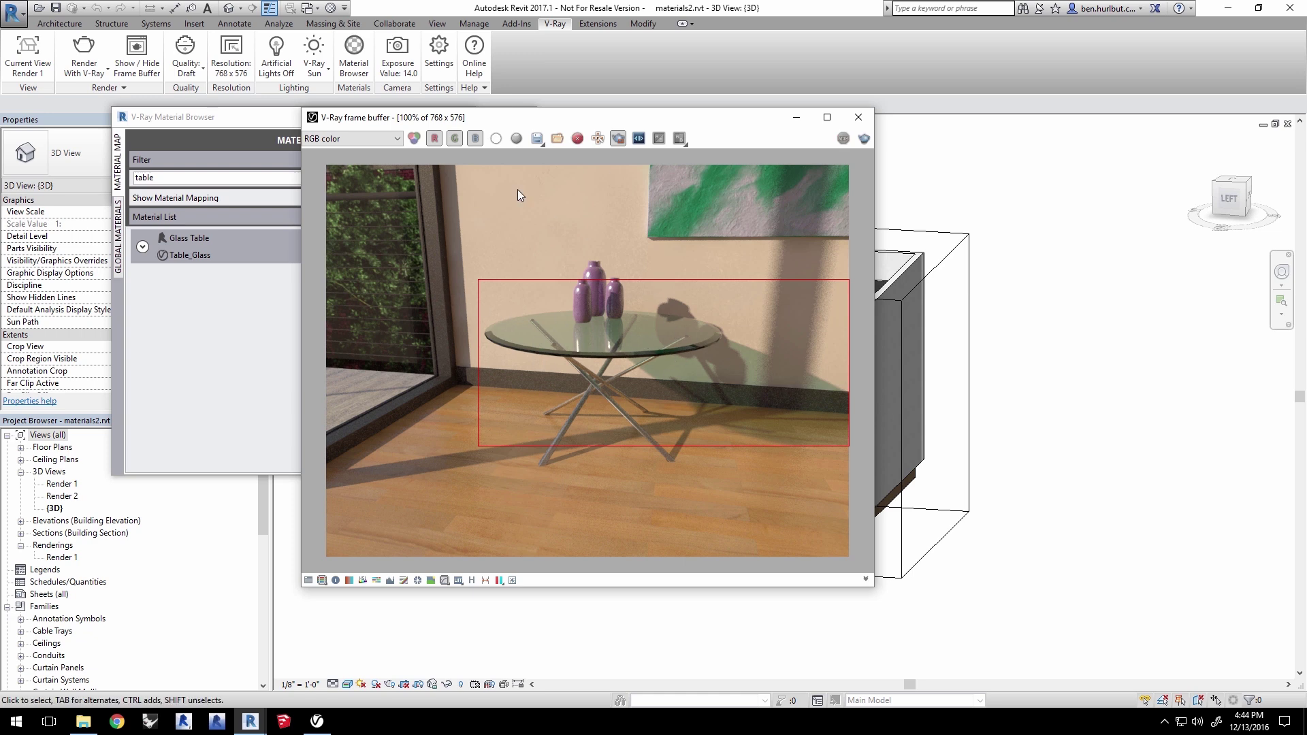
pyautogui.click(617, 139)
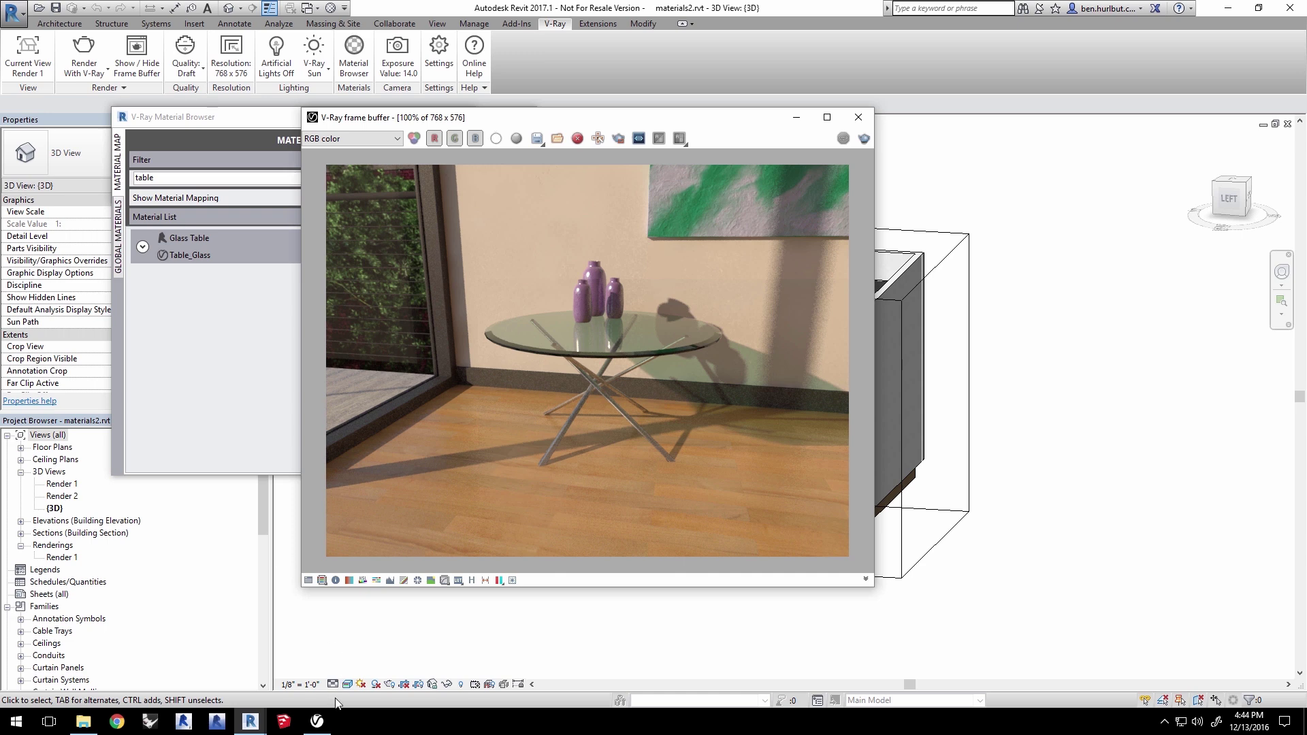
# Step: Create a new material in the VRMat Editor, name it Polished_Concrete and slightly lighten its diffuse color
pyautogui.click(317, 721)
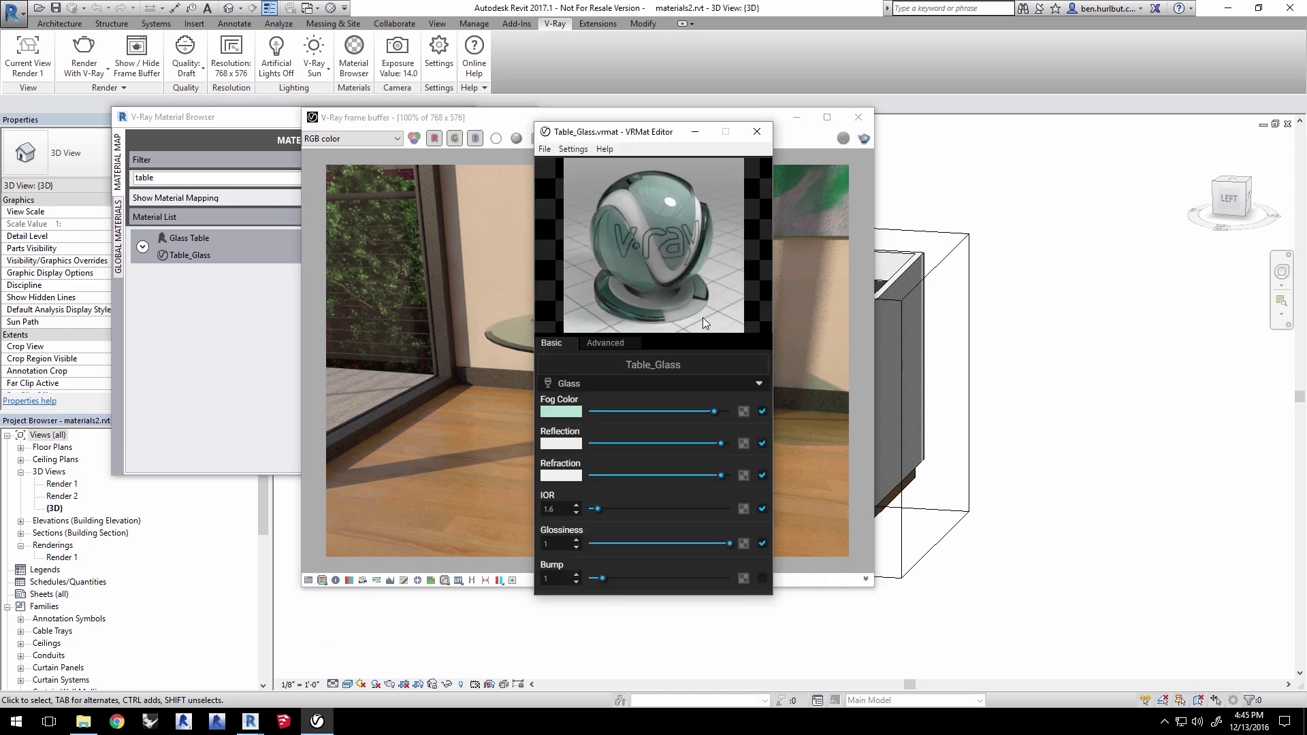
pyautogui.click(544, 148)
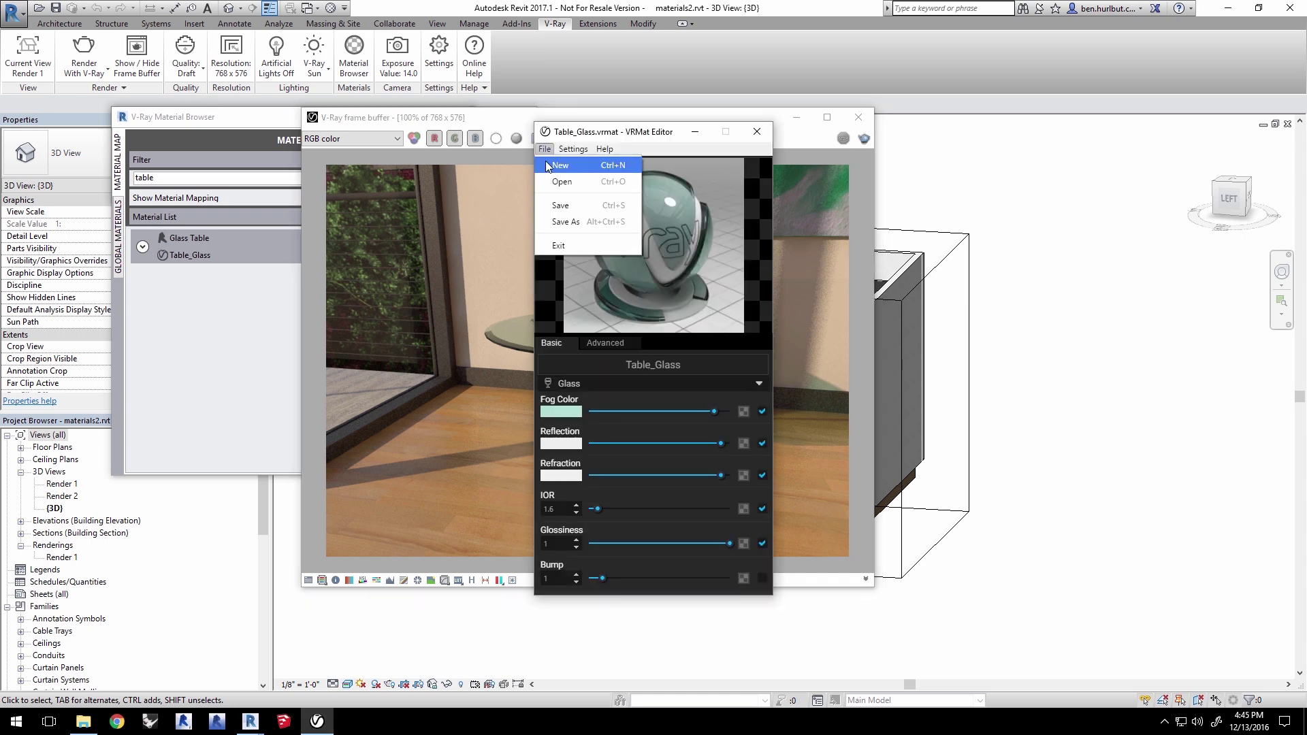
pyautogui.click(546, 165)
pyautogui.doubleClick(627, 364)
pyautogui.write('Poli')
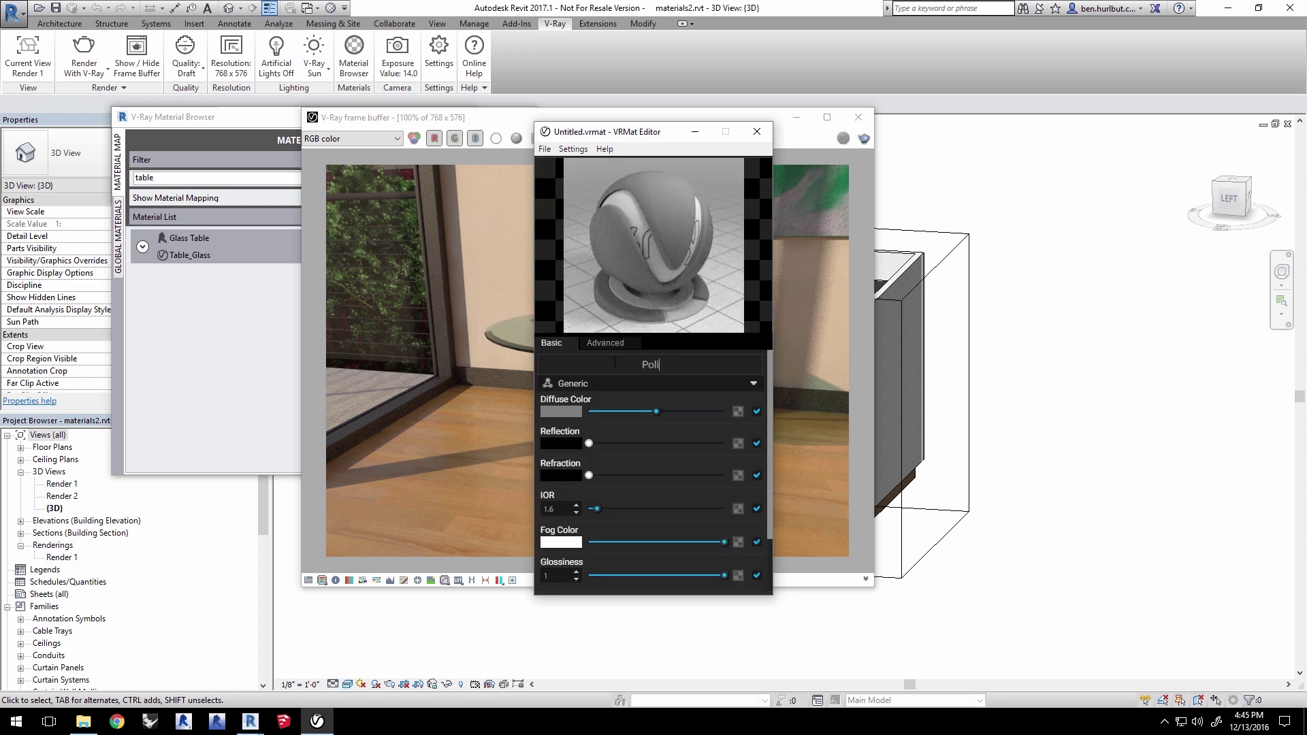
pyautogui.write('shed_Concrete')
pyautogui.click(657, 412)
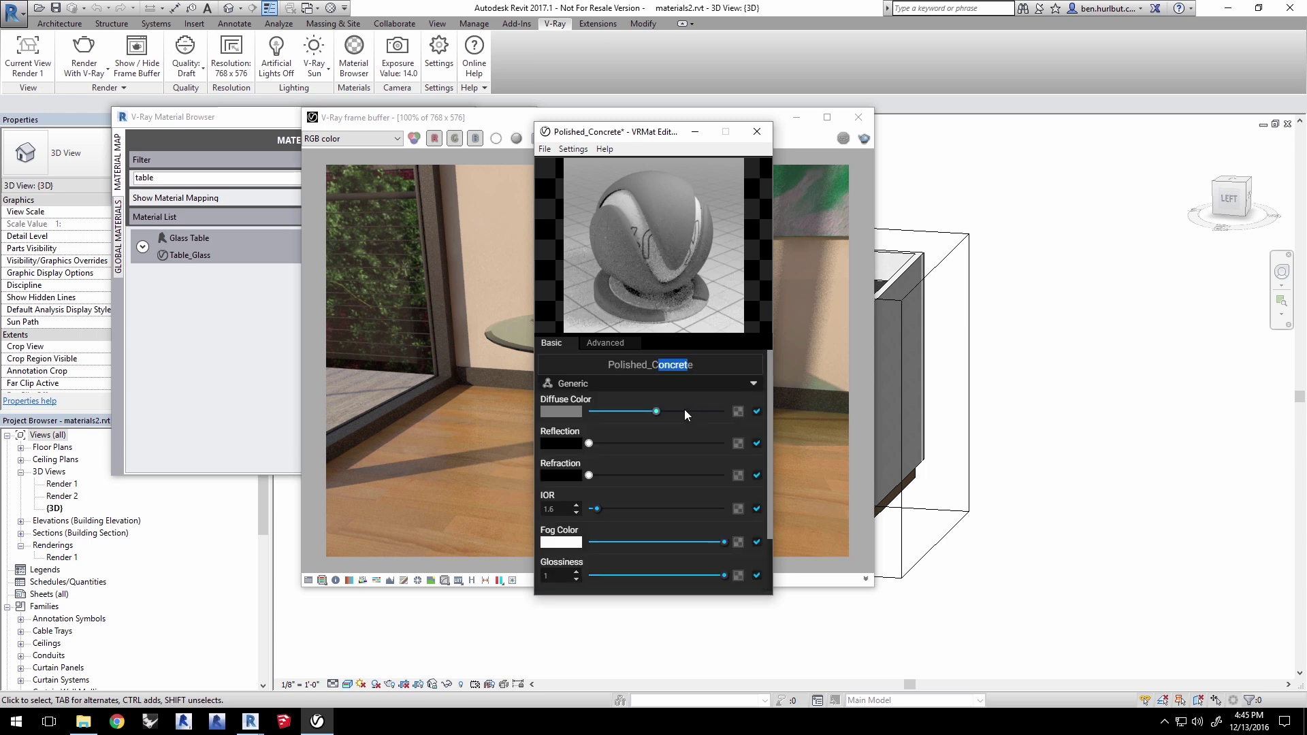
pyautogui.moveTo(656, 411)
pyautogui.mouseDown()
pyautogui.moveTo(697, 414)
pyautogui.moveTo(618, 411)
pyautogui.moveTo(665, 411)
pyautogui.mouseUp()
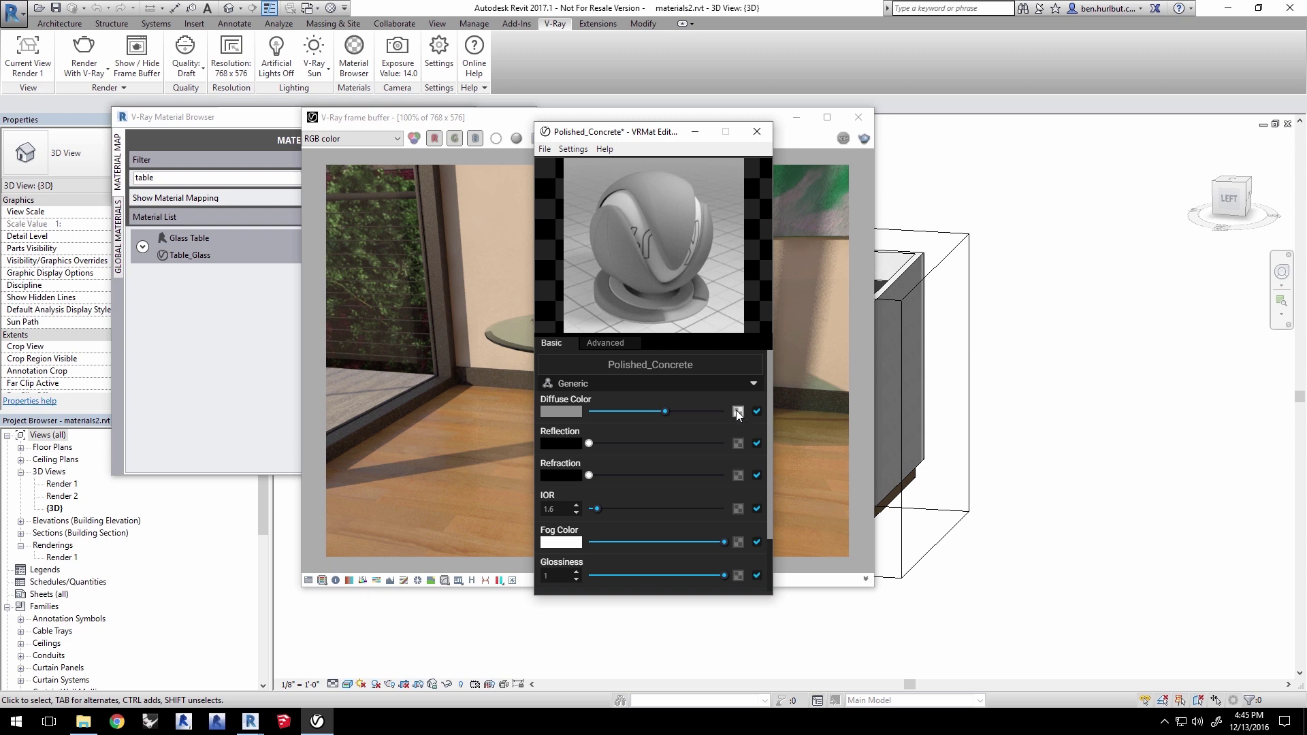
# Step: Assign Concrete_Diffuse.jpg from the materials2 folder as a Bitmap texture for the diffuse color and return to the basic settings
pyautogui.click(737, 411)
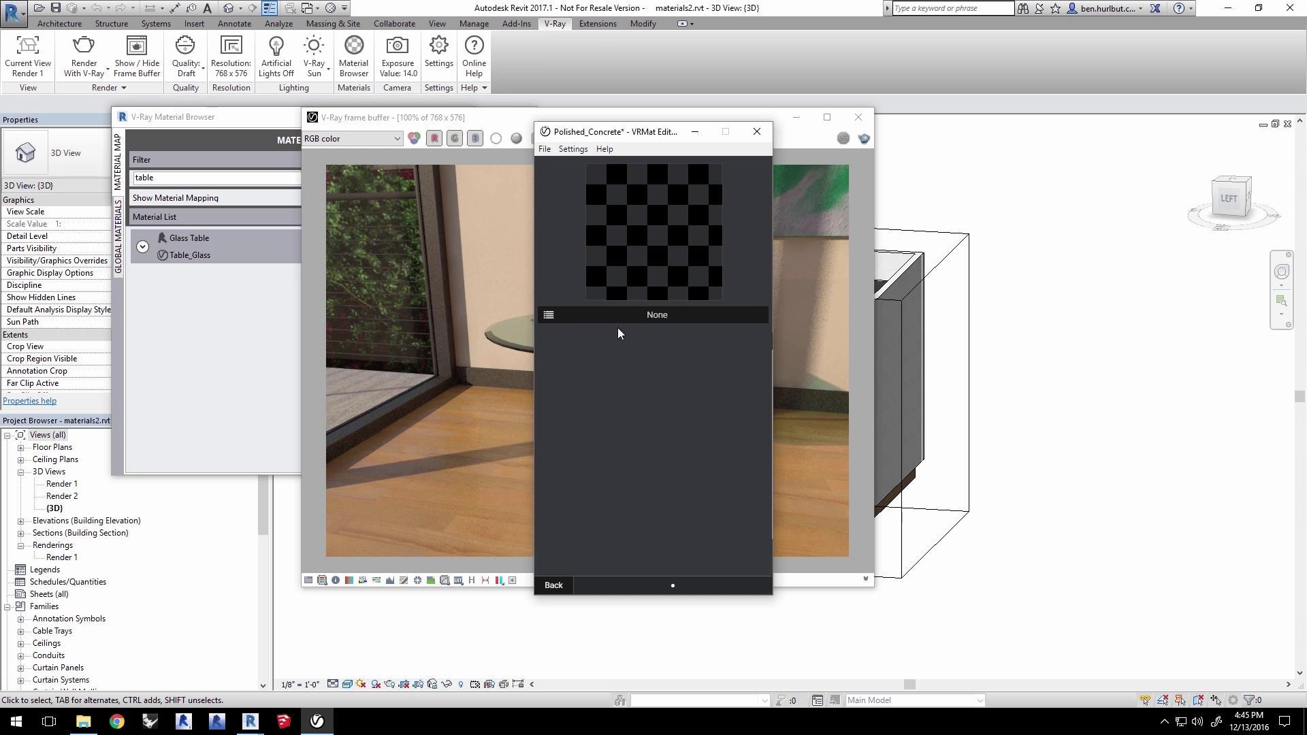
pyautogui.click(630, 315)
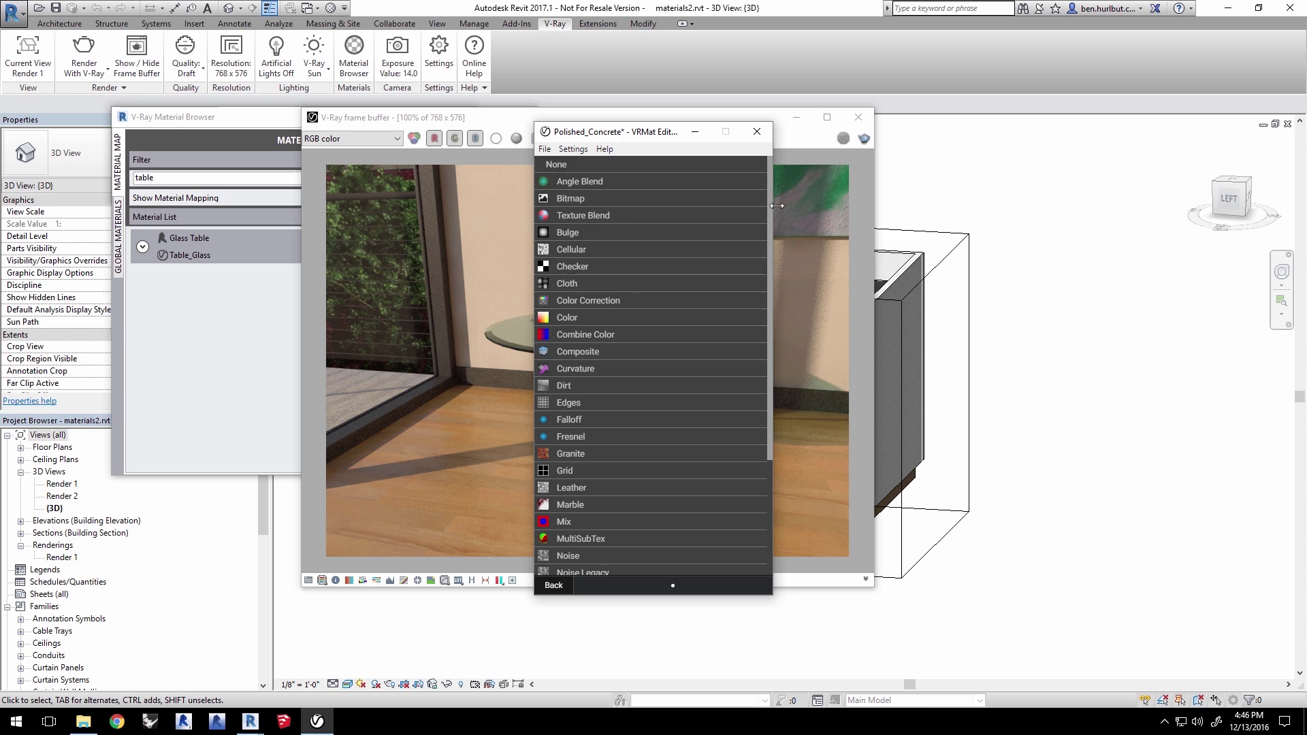
pyautogui.moveTo(771, 204)
pyautogui.mouseDown()
pyautogui.moveTo(770, 330)
pyautogui.moveTo(765, 192)
pyautogui.mouseUp()
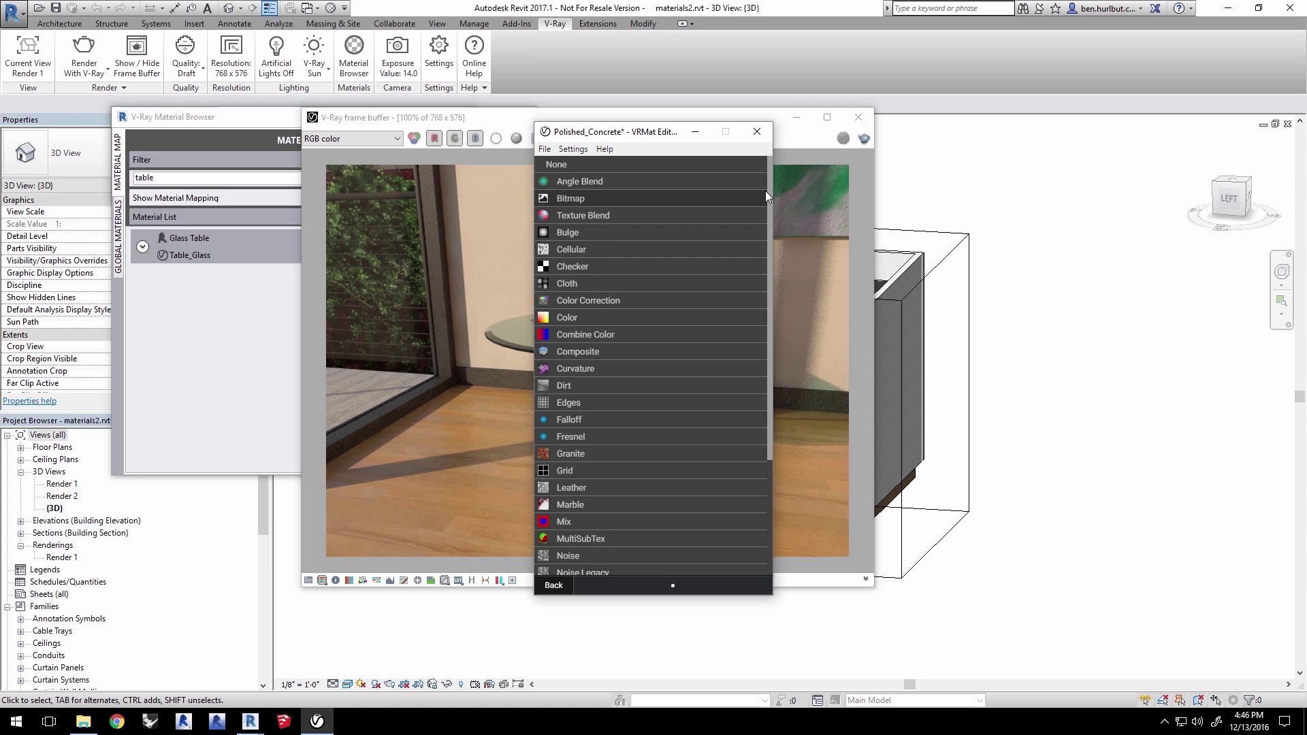
pyautogui.click(696, 198)
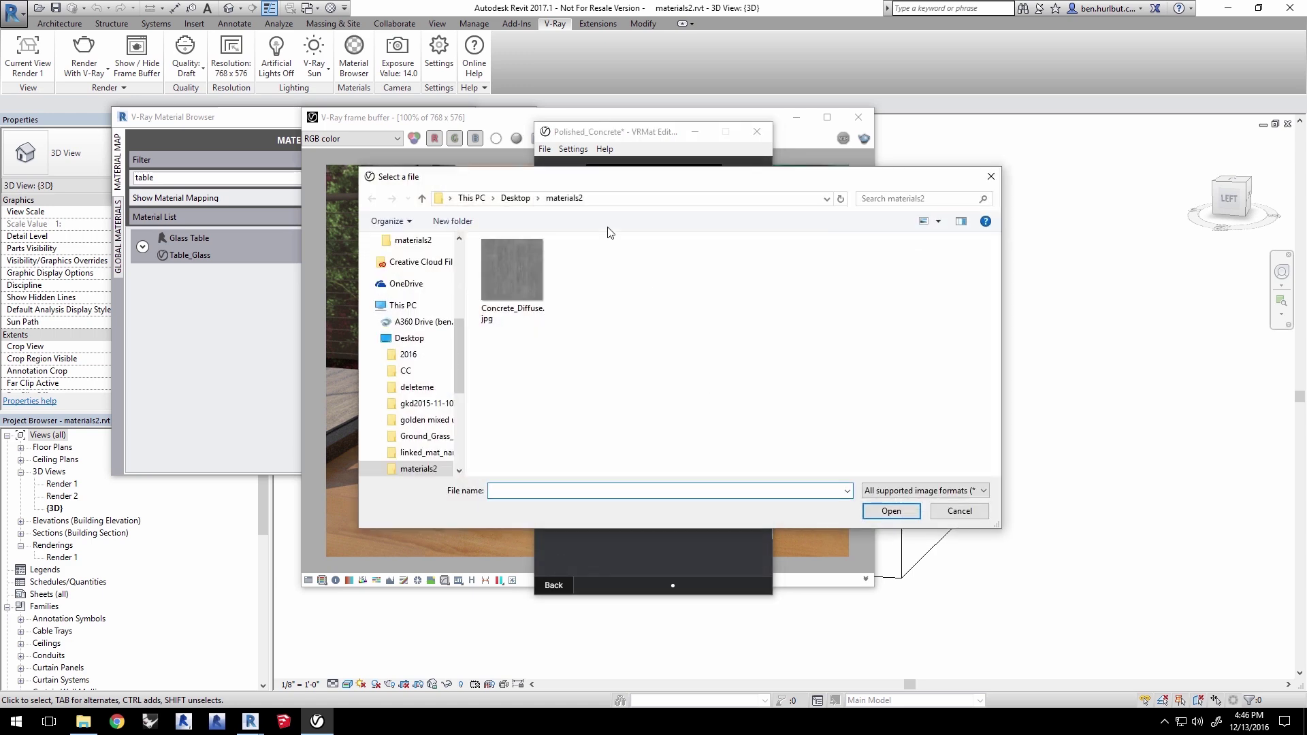
pyautogui.click(515, 315)
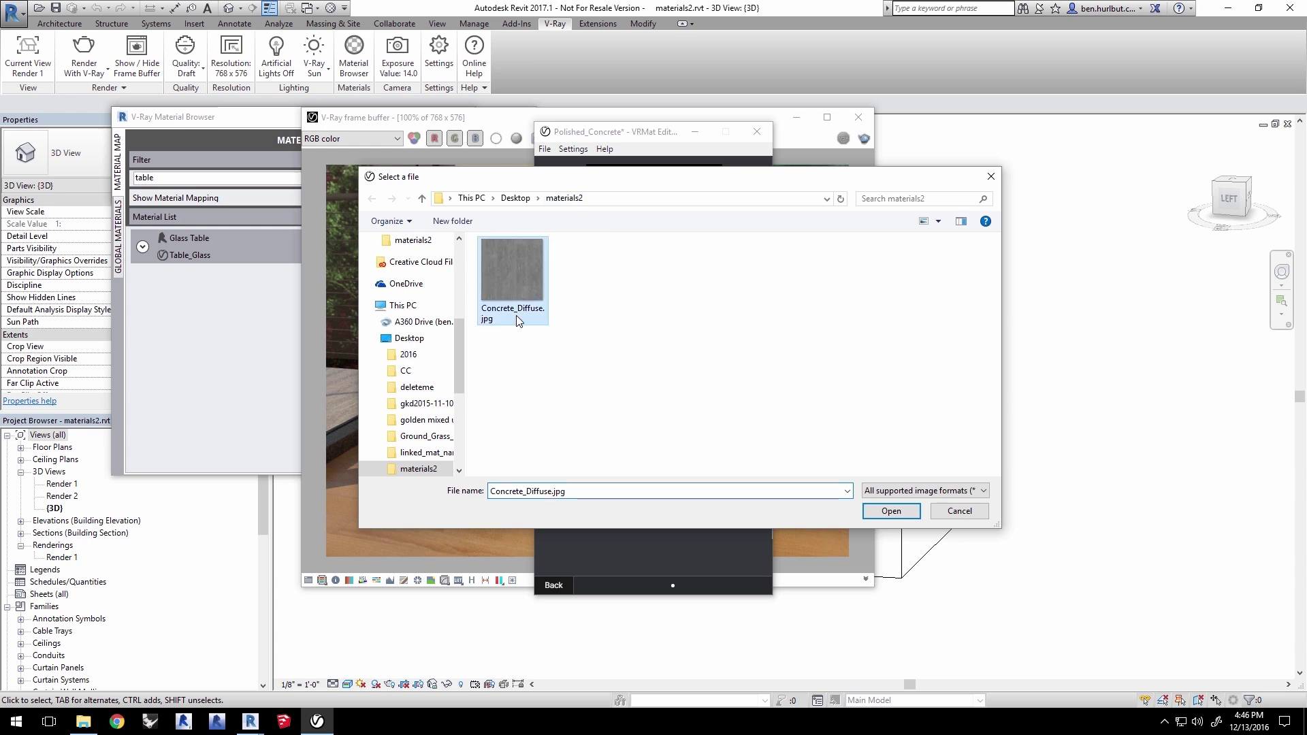
pyautogui.click(891, 511)
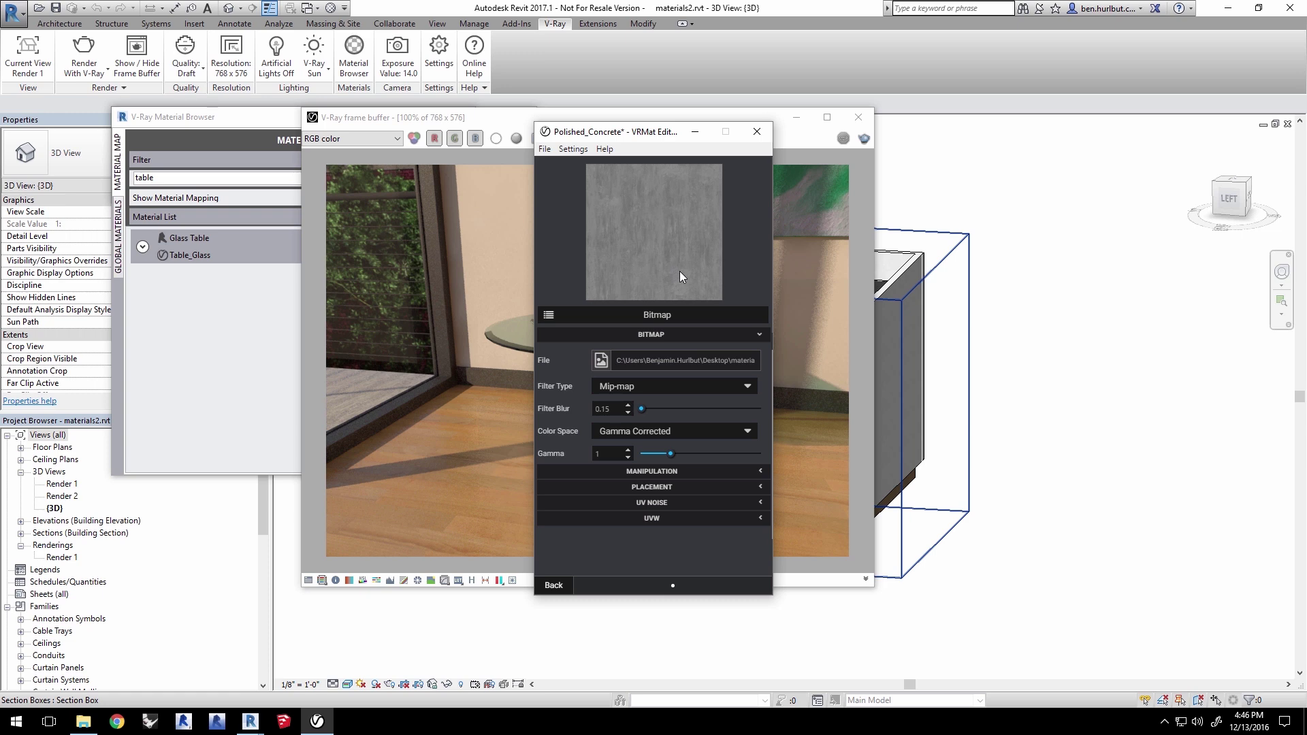
pyautogui.click(553, 585)
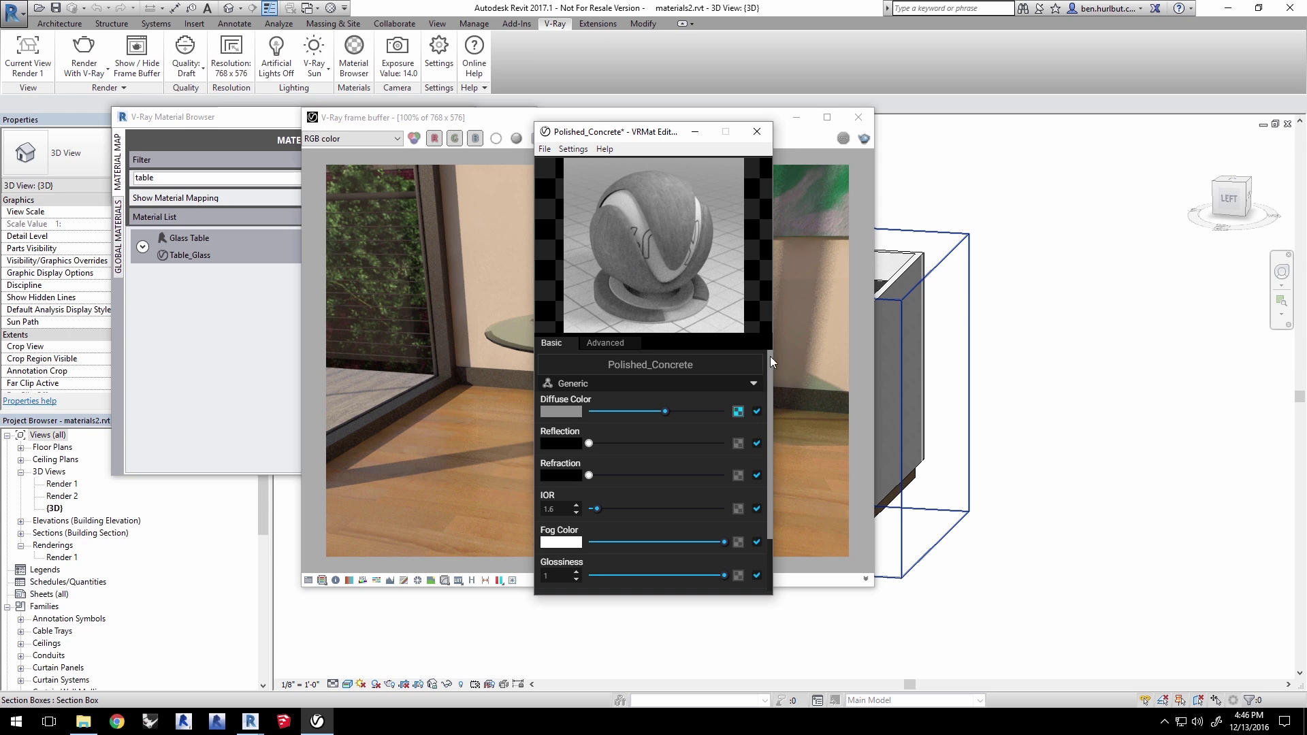
# Step: Raise the concrete material's reflection to nearly white and set its glossiness to 0.85
pyautogui.moveTo(770, 356); pyautogui.dragTo(774, 383)
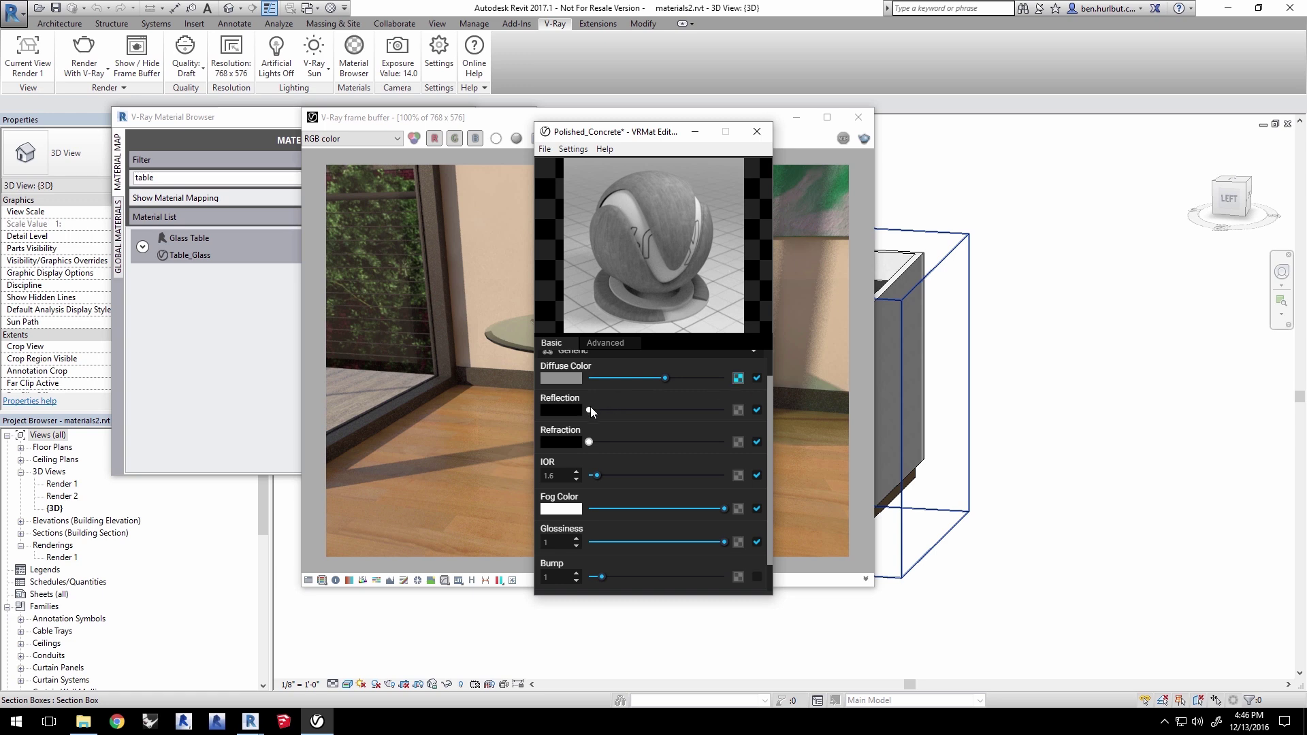
pyautogui.moveTo(603, 411); pyautogui.dragTo(722, 417)
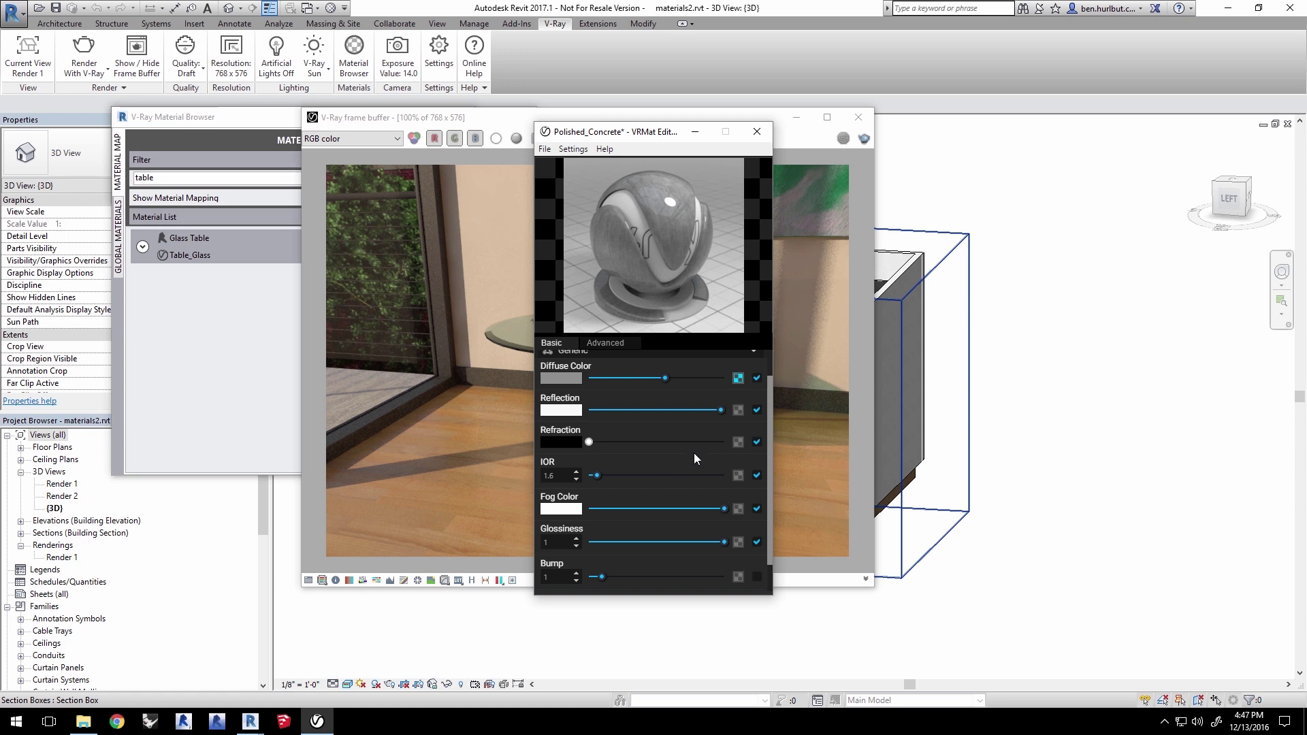
pyautogui.moveTo(767, 407); pyautogui.dragTo(771, 439)
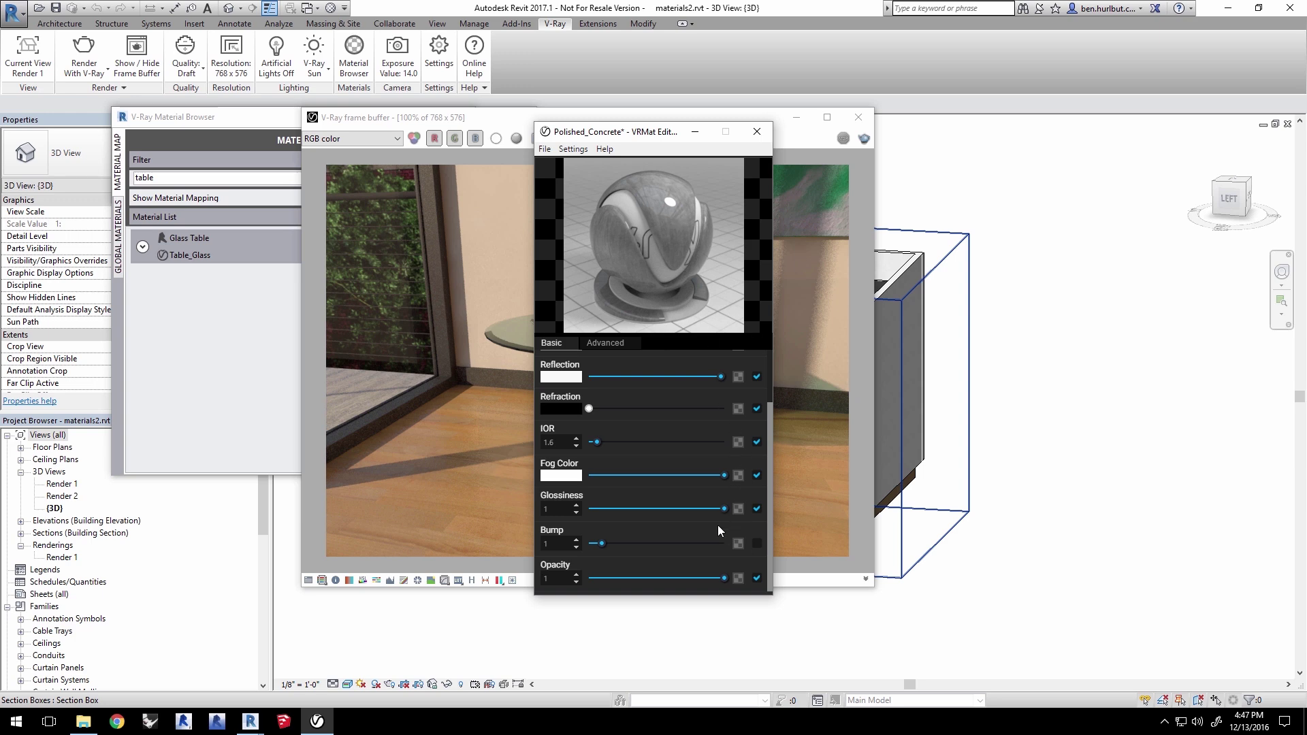
pyautogui.moveTo(723, 508); pyautogui.dragTo(696, 509)
pyautogui.moveTo(663, 509); pyautogui.dragTo(678, 509)
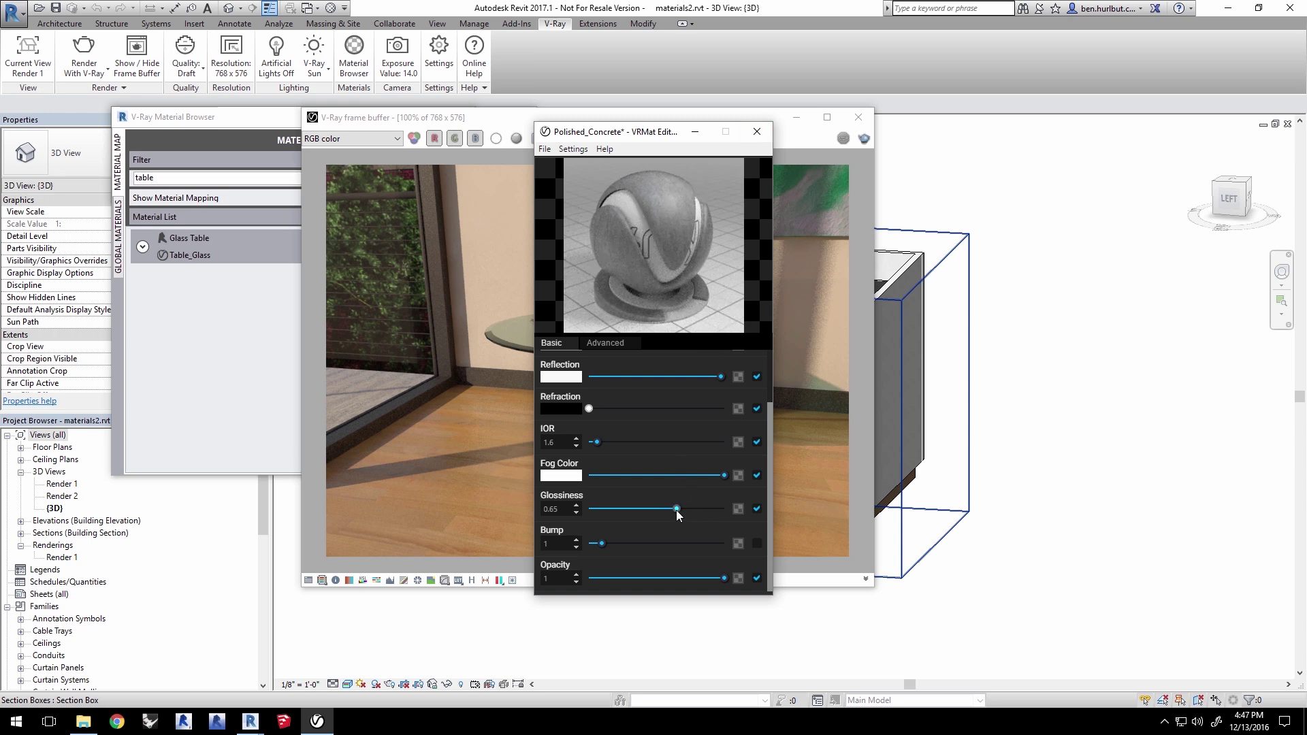
pyautogui.moveTo(680, 511); pyautogui.dragTo(705, 510)
# Step: Save the material as Polished_Concrete.vrmat in the materials2 folder on the Desktop
pyautogui.click(544, 149)
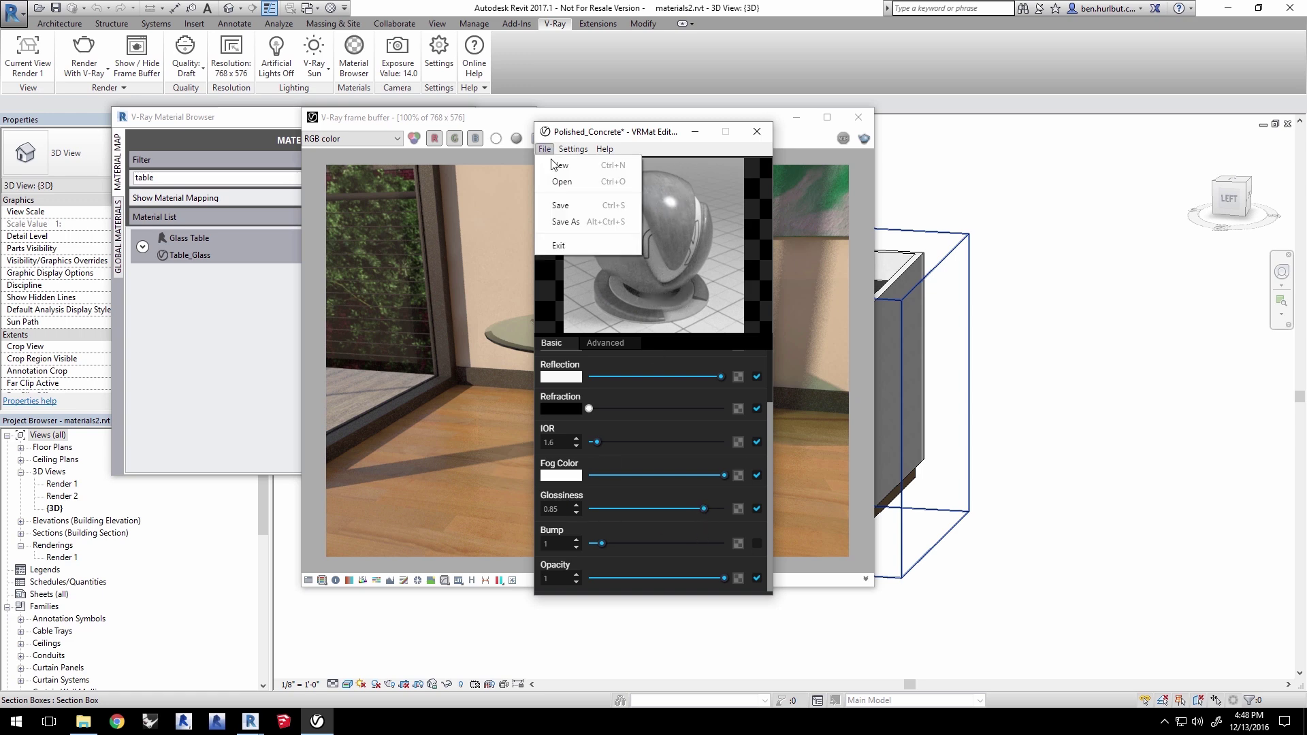
pyautogui.click(565, 219)
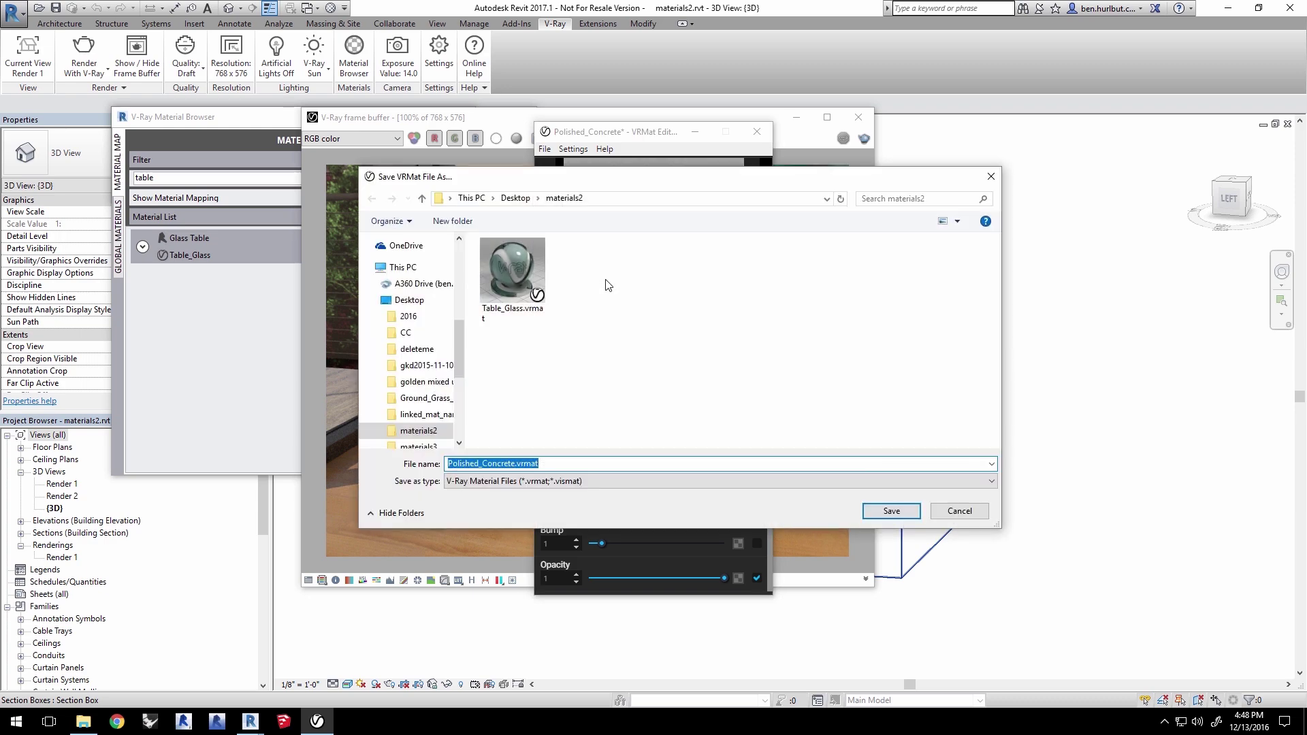
pyautogui.click(870, 509)
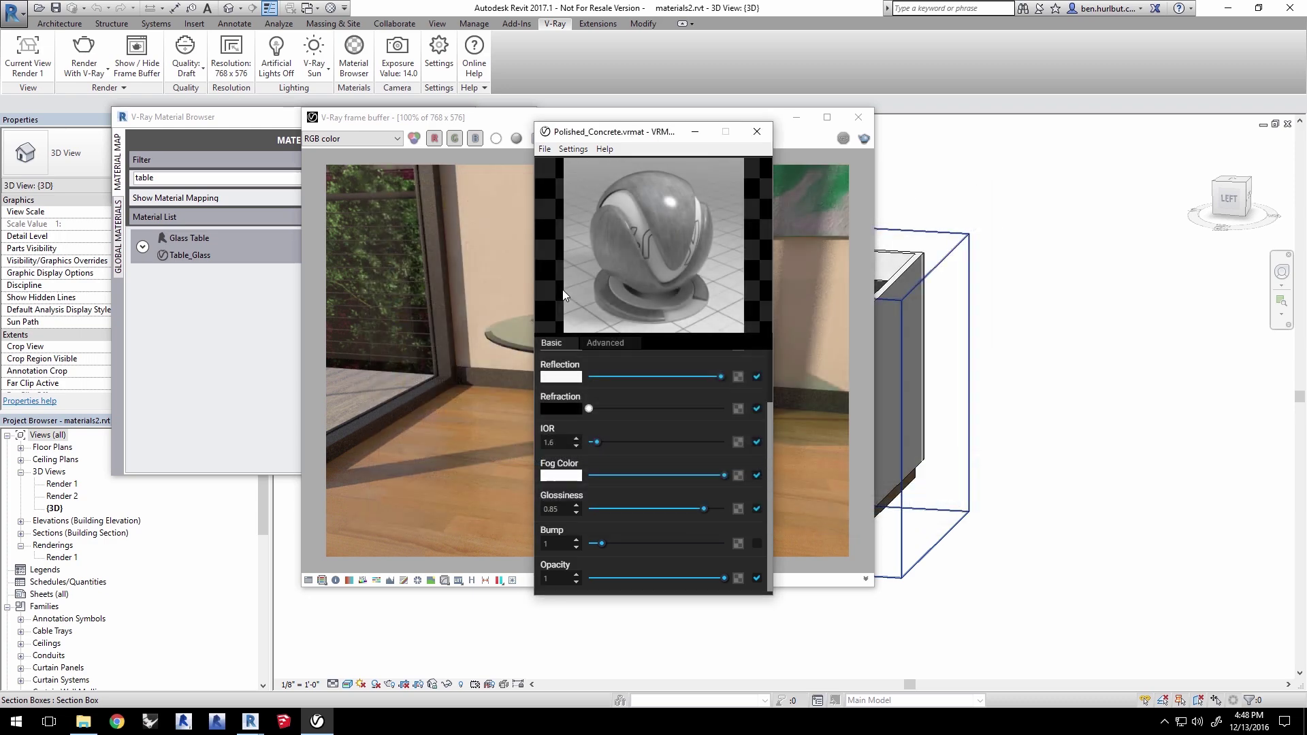
# Step: Filter the material list by "wood" and map Wood Flooring to the V-Ray material Polished_Concrete.vrmat
pyautogui.moveTo(218, 125); pyautogui.dragTo(257, 152)
pyautogui.doubleClick(183, 206)
pyautogui.write('woo')
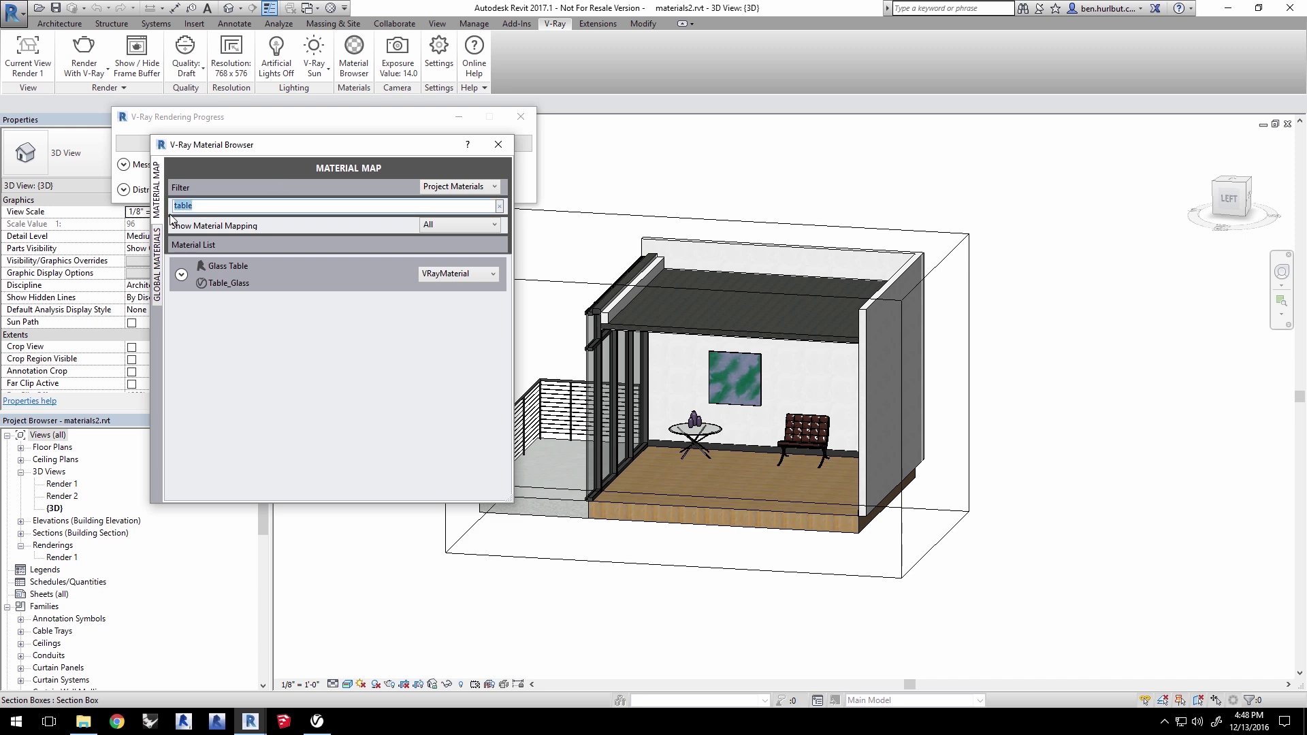
pyautogui.write('d')
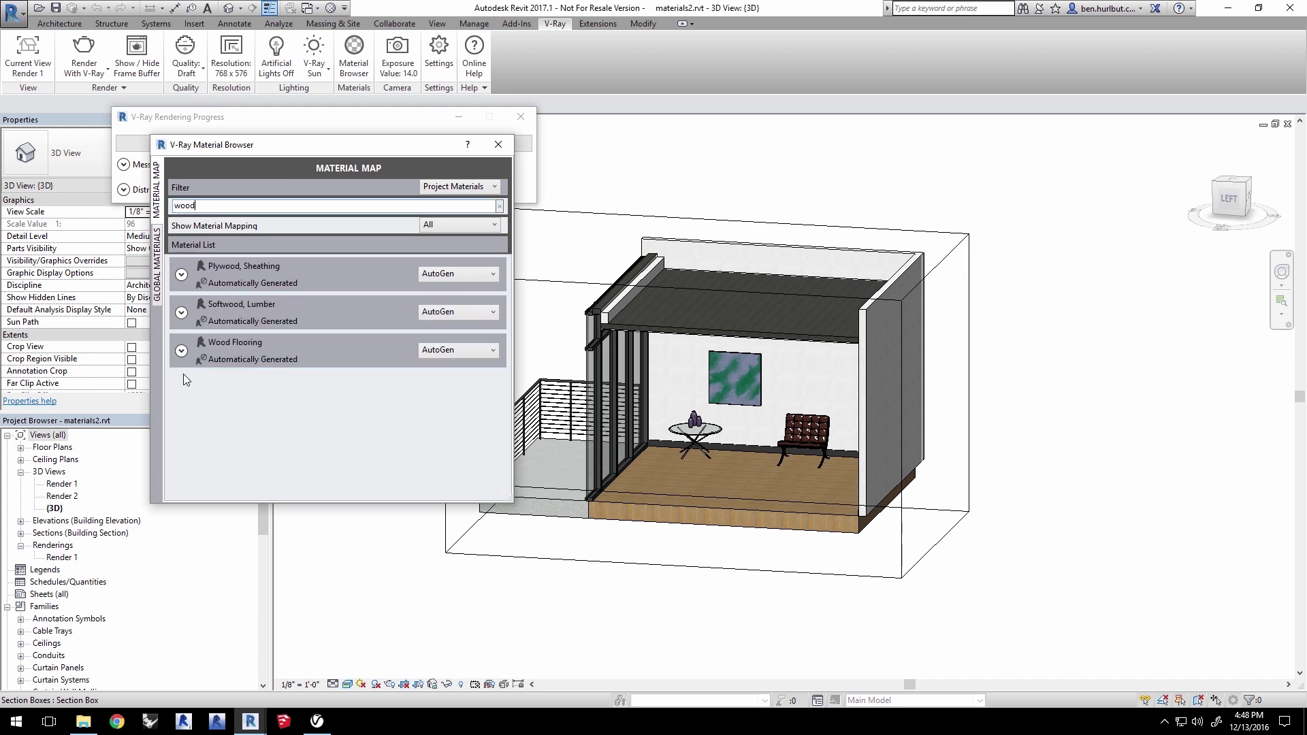
pyautogui.click(440, 354)
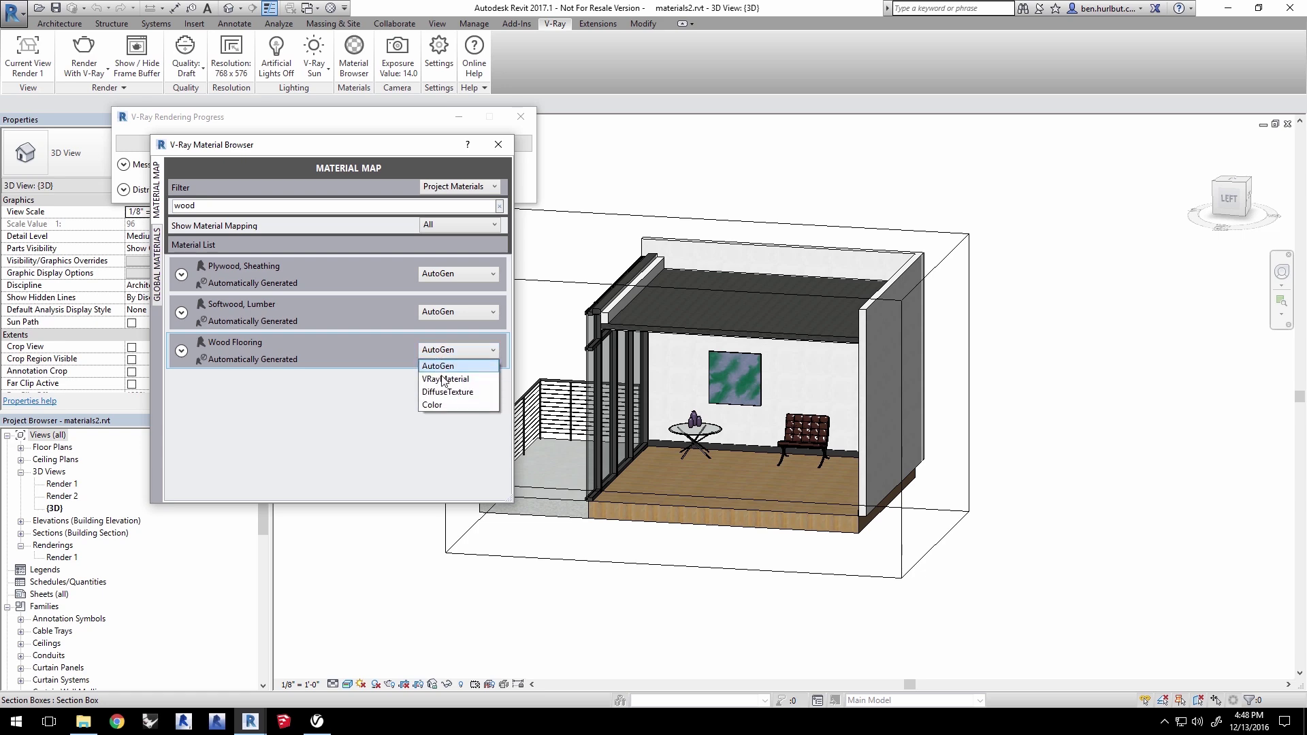
pyautogui.click(444, 380)
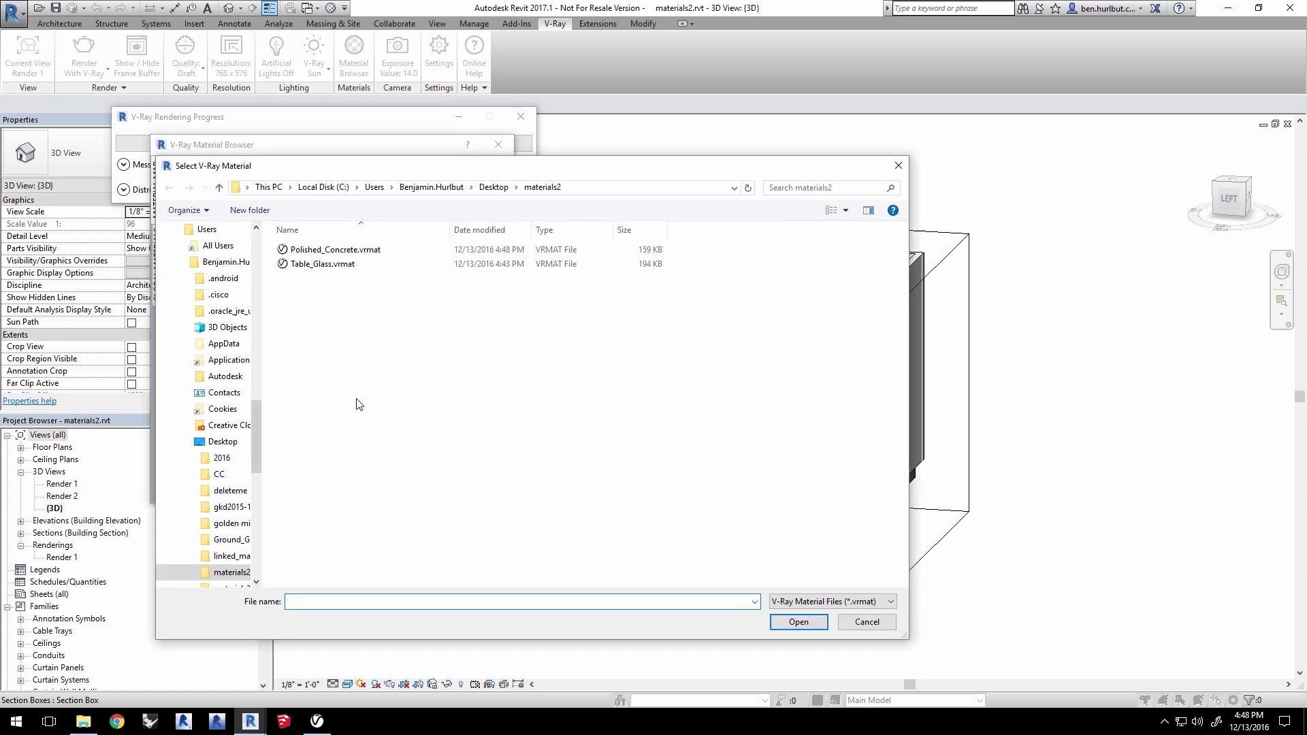
pyautogui.click(360, 251)
pyautogui.click(802, 623)
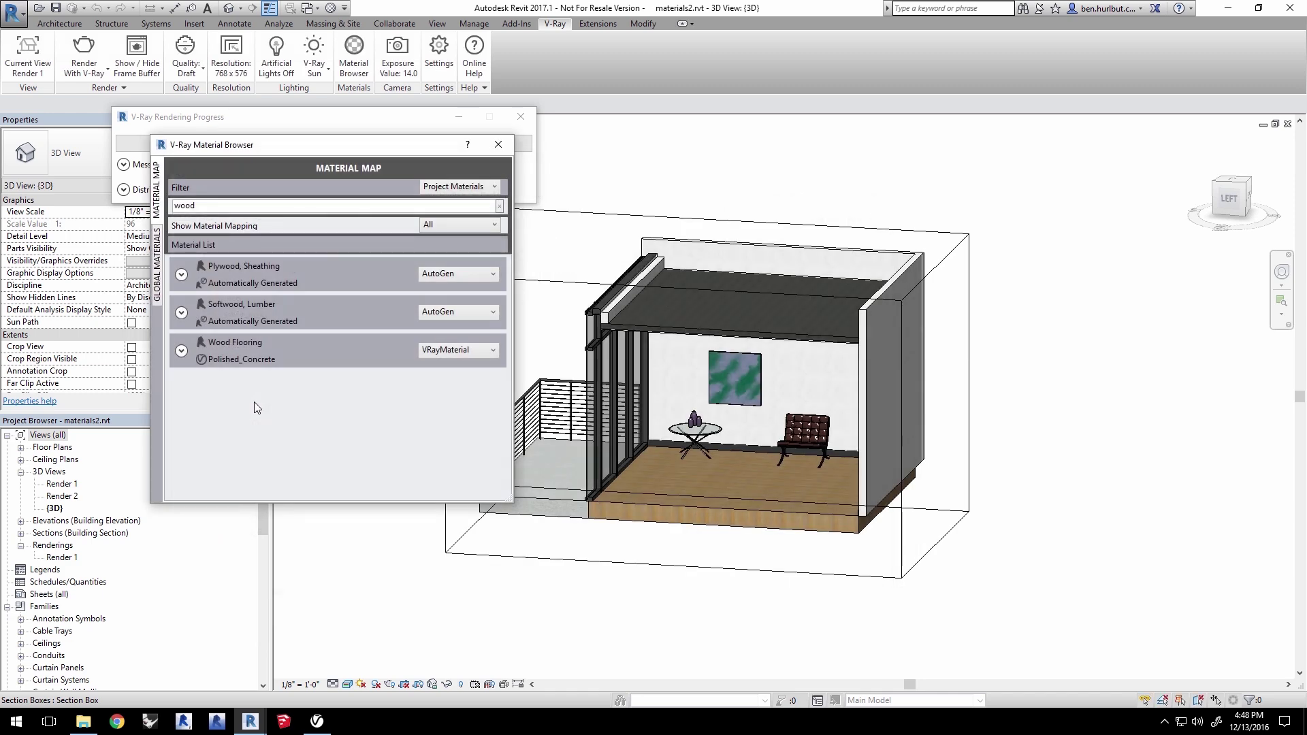
# Step: Set the Wood Flooring material's sample size width and height to 10 and close the material browser
pyautogui.click(181, 350)
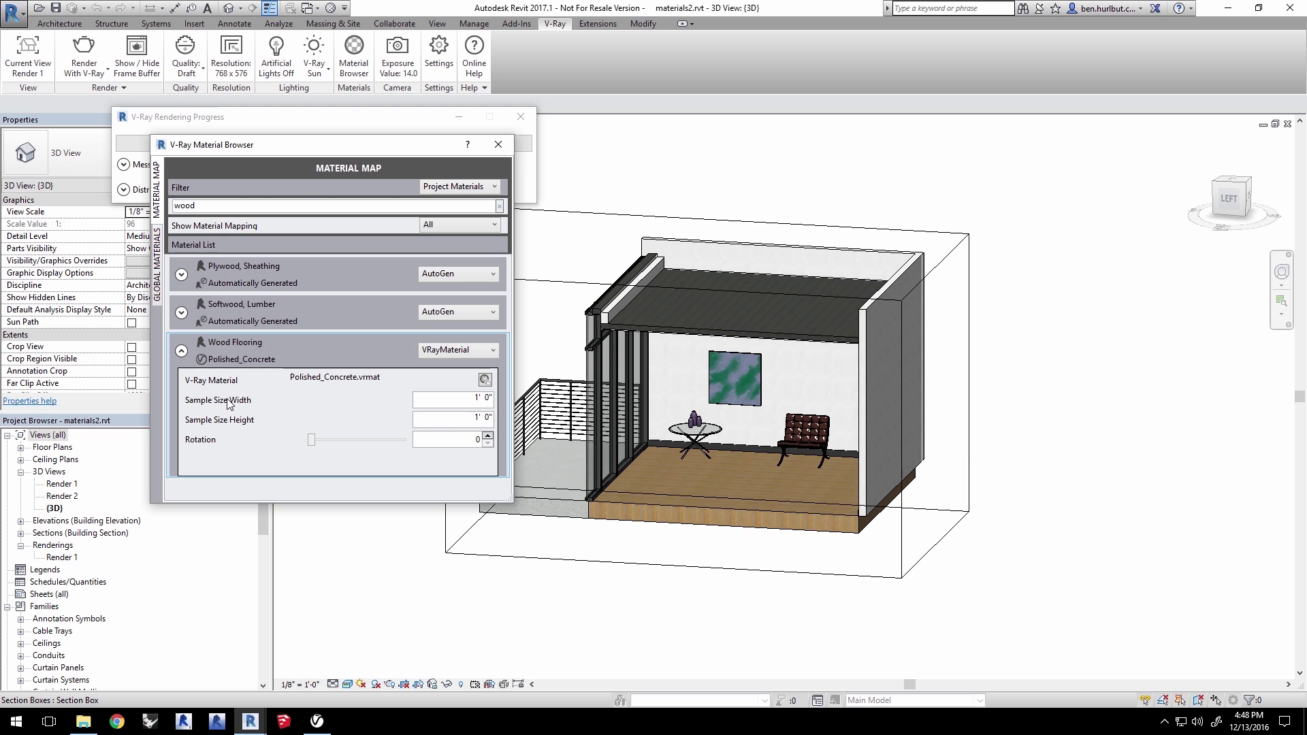
pyautogui.click(484, 397)
pyautogui.write('10')
pyautogui.press('Tab')
pyautogui.write('10')
pyautogui.press('Return')
pyautogui.click(498, 144)
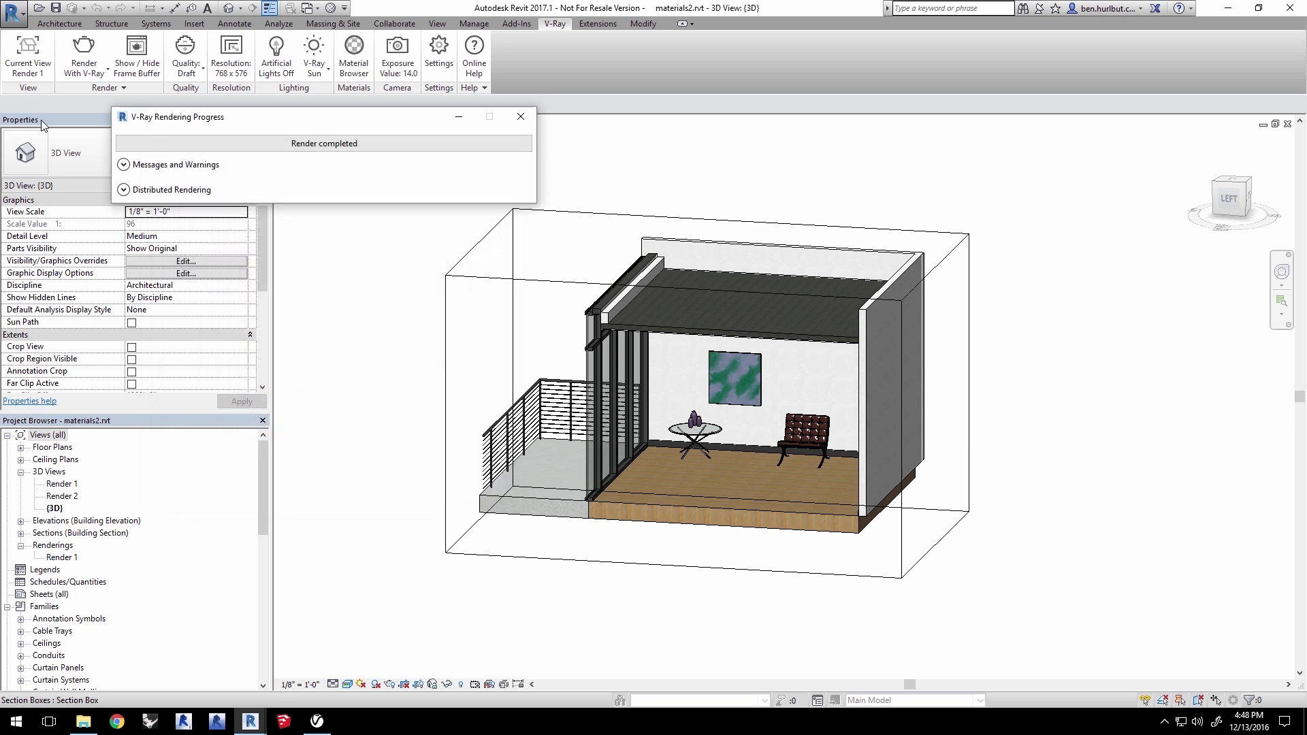
# Step: Choose Render 2 as the view to render with V-Ray
pyautogui.click(27, 74)
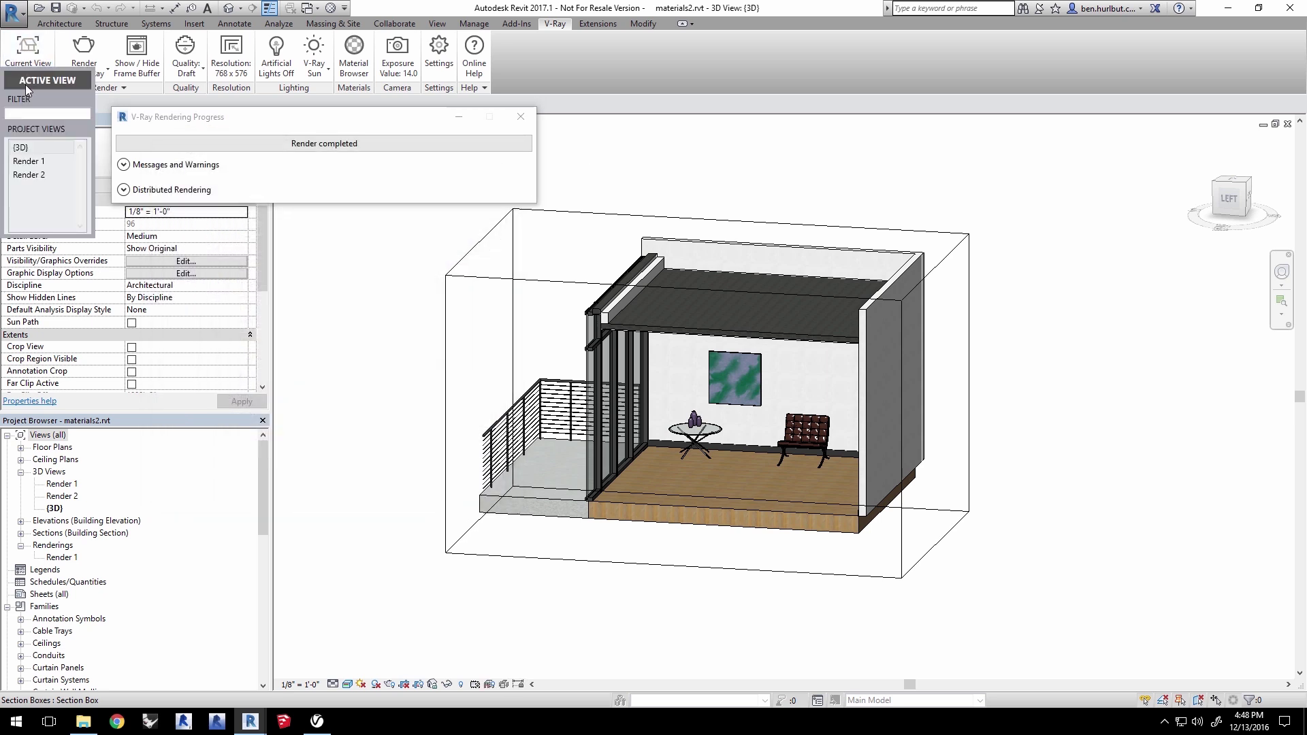
pyautogui.click(39, 174)
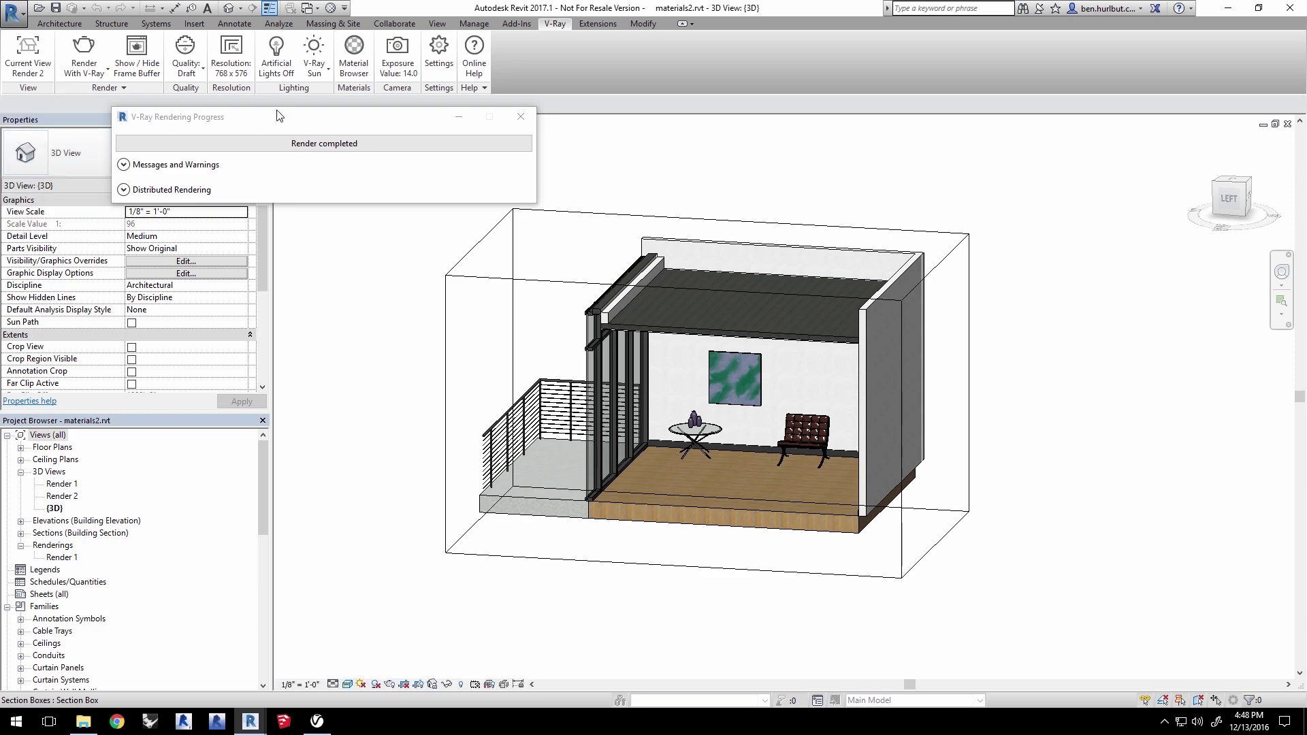
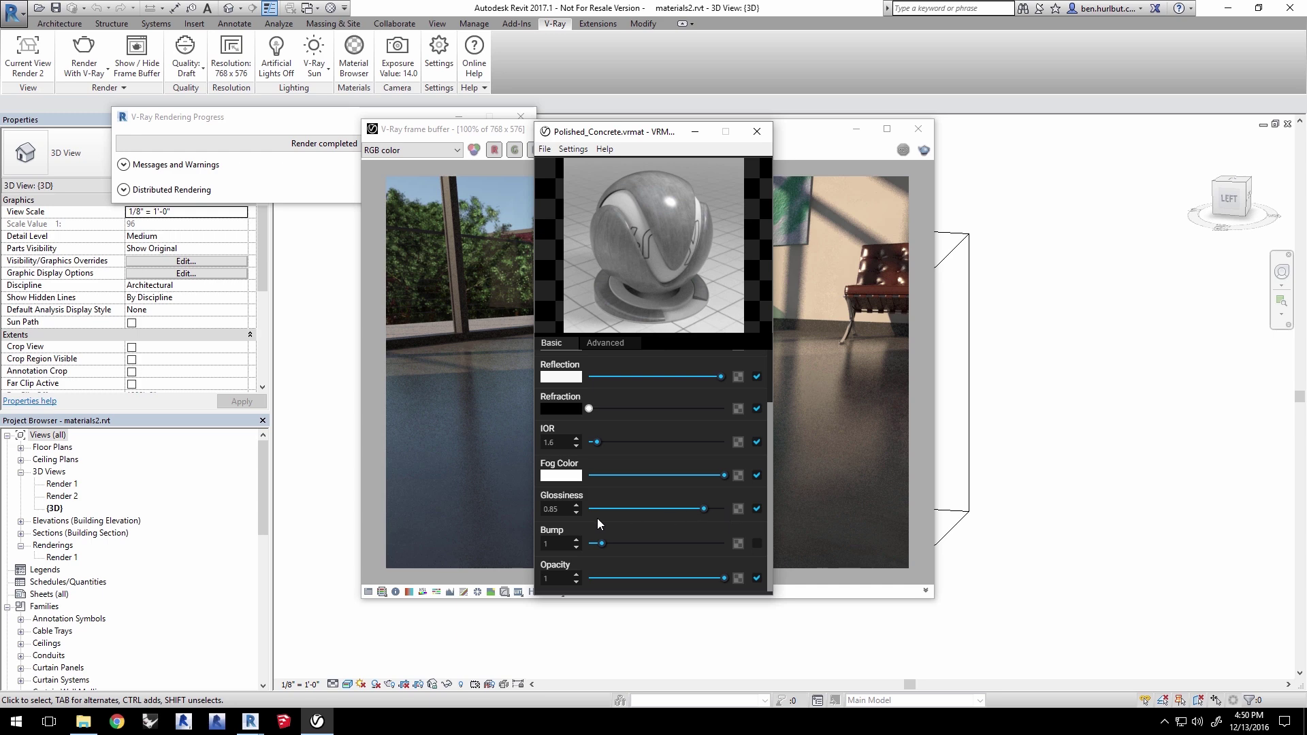
# Step: Assign a Noise Legacy texture to the Polished_Concrete material's glossiness
pyautogui.click(739, 509)
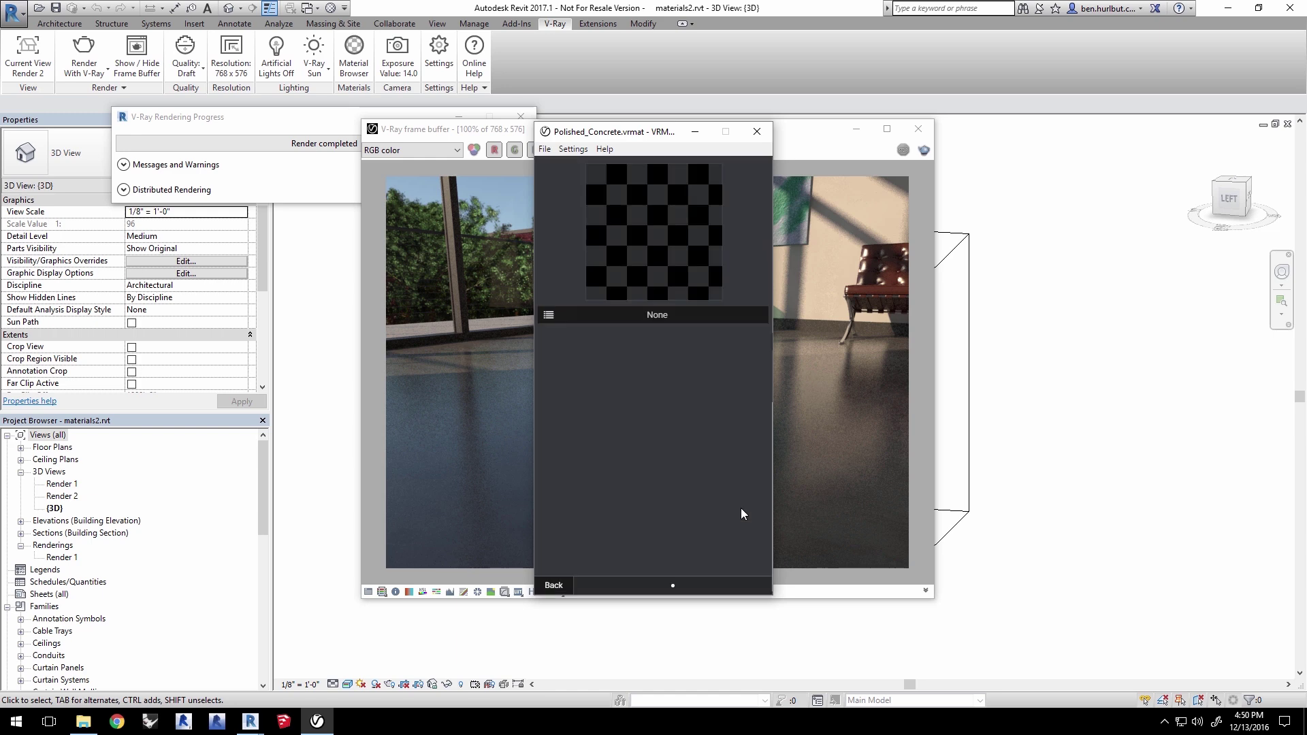
pyautogui.click(602, 315)
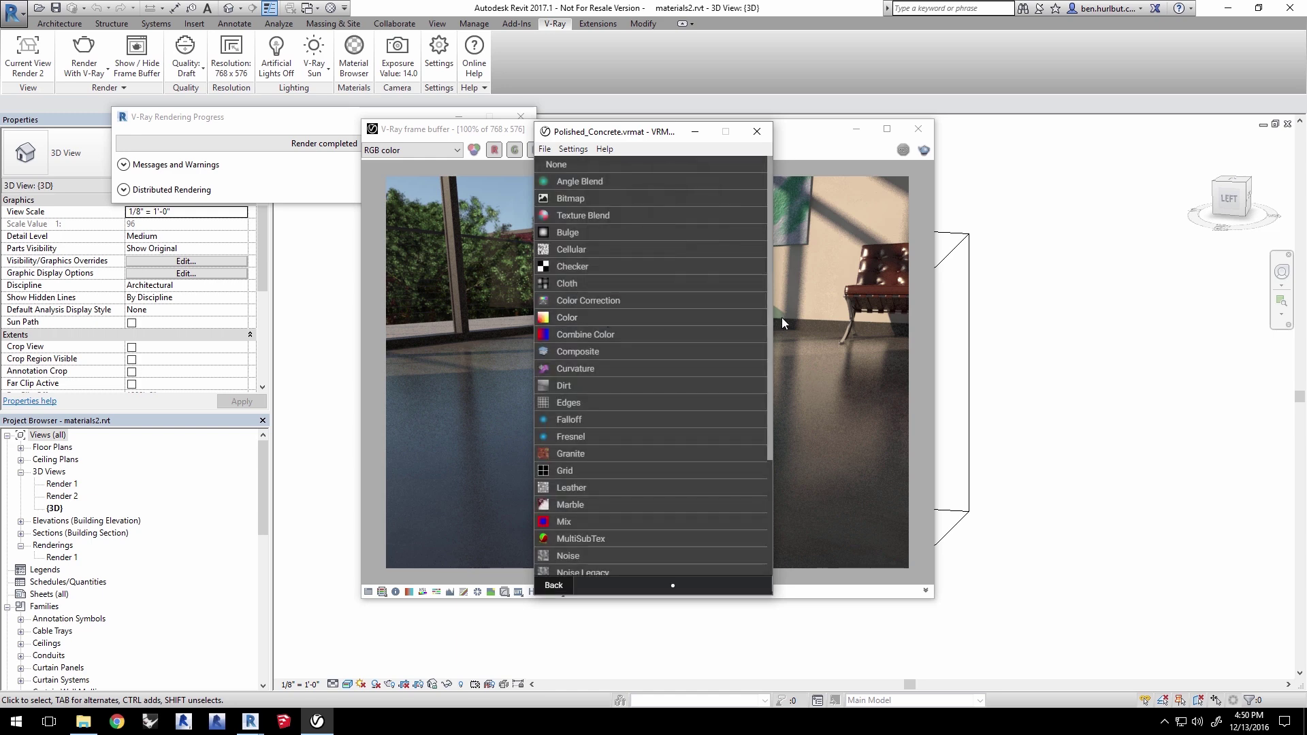
pyautogui.scroll(-2, 769, 318)
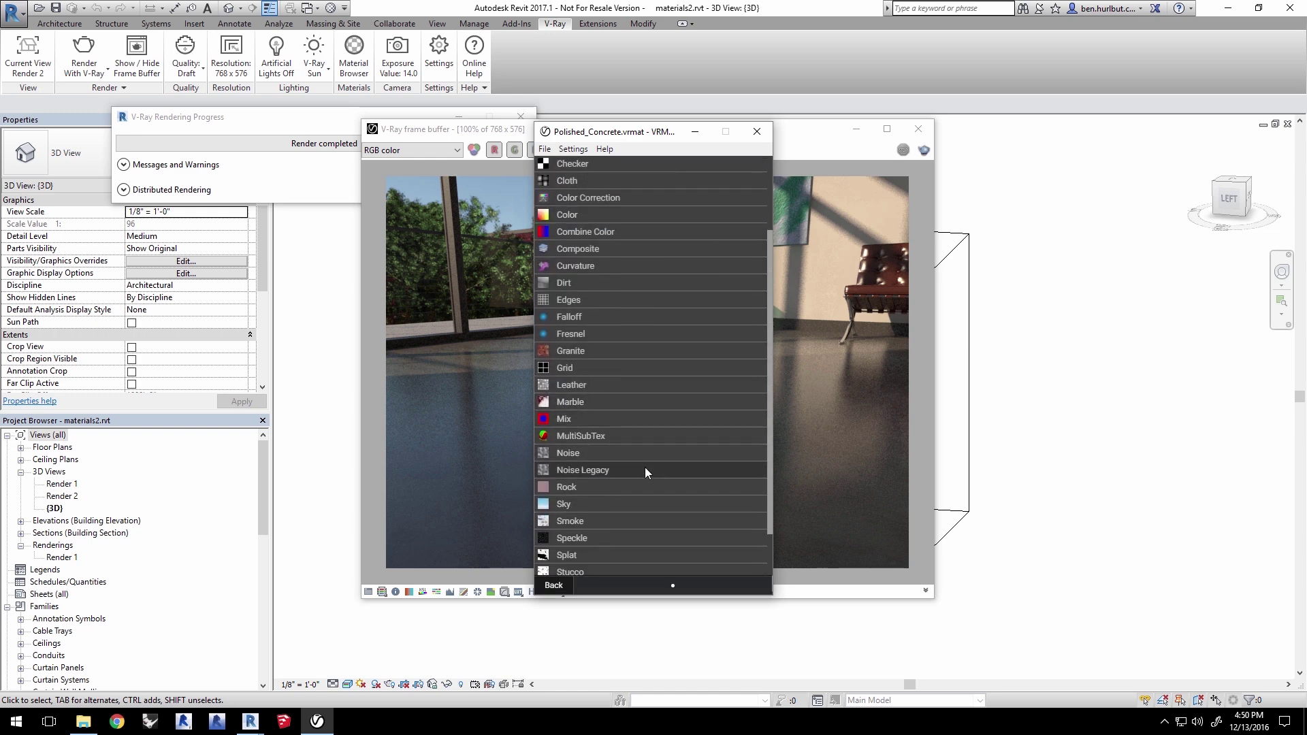
pyautogui.click(644, 468)
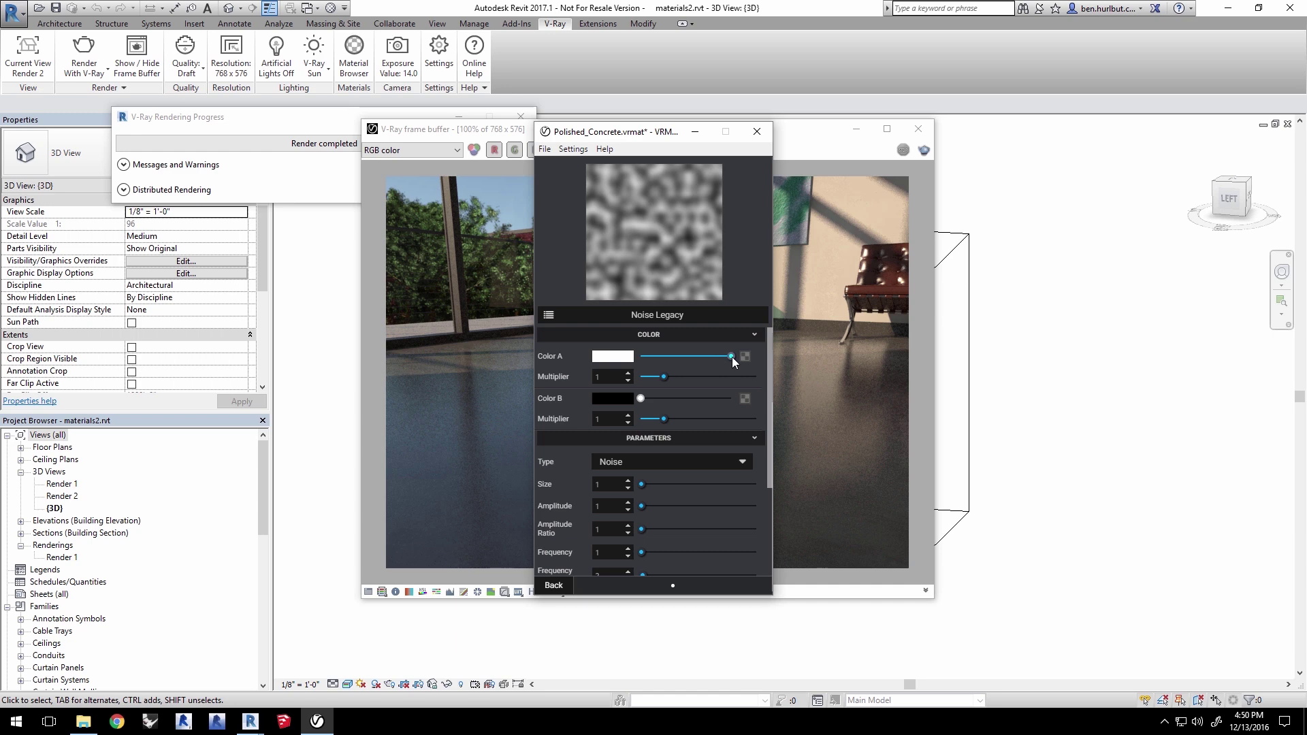
# Step: Darken the noise's Color A slightly, lighten Color B to light gray, set the type to Perlin and return to the basic settings
pyautogui.moveTo(731, 357); pyautogui.dragTo(722, 362)
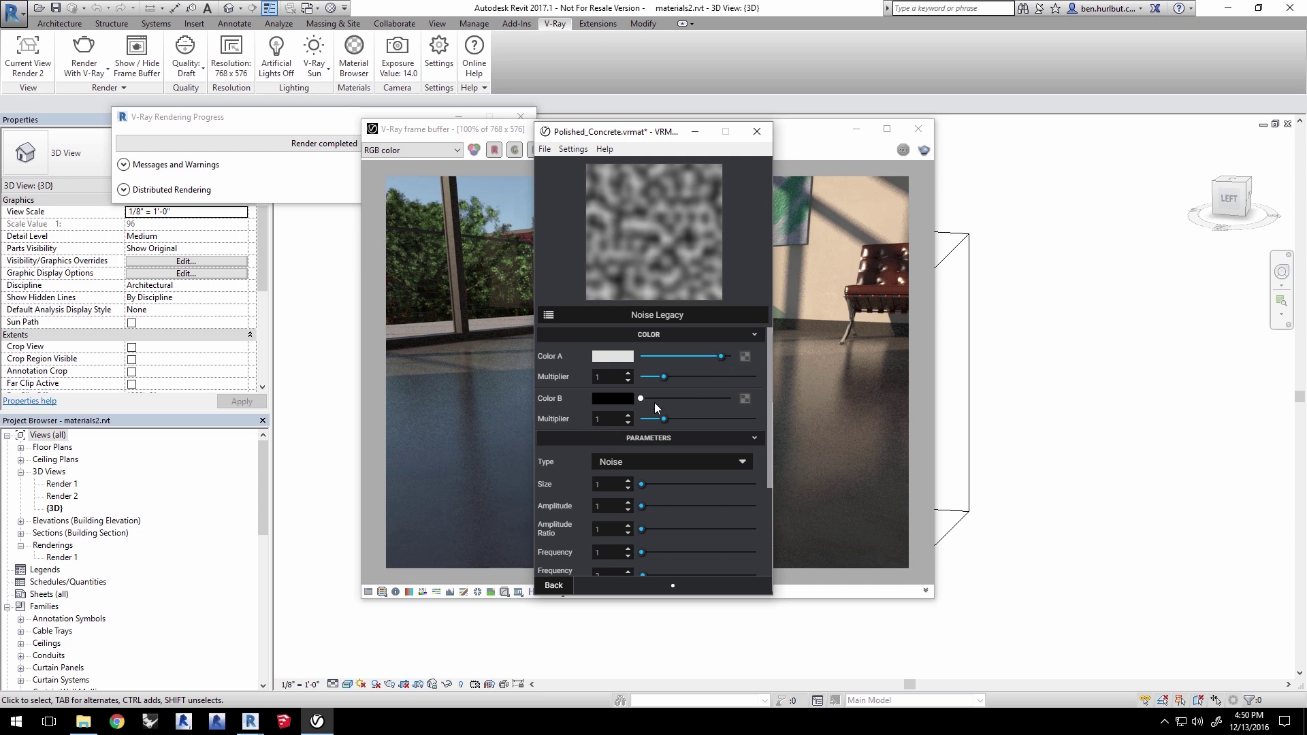
pyautogui.moveTo(643, 402); pyautogui.dragTo(709, 403)
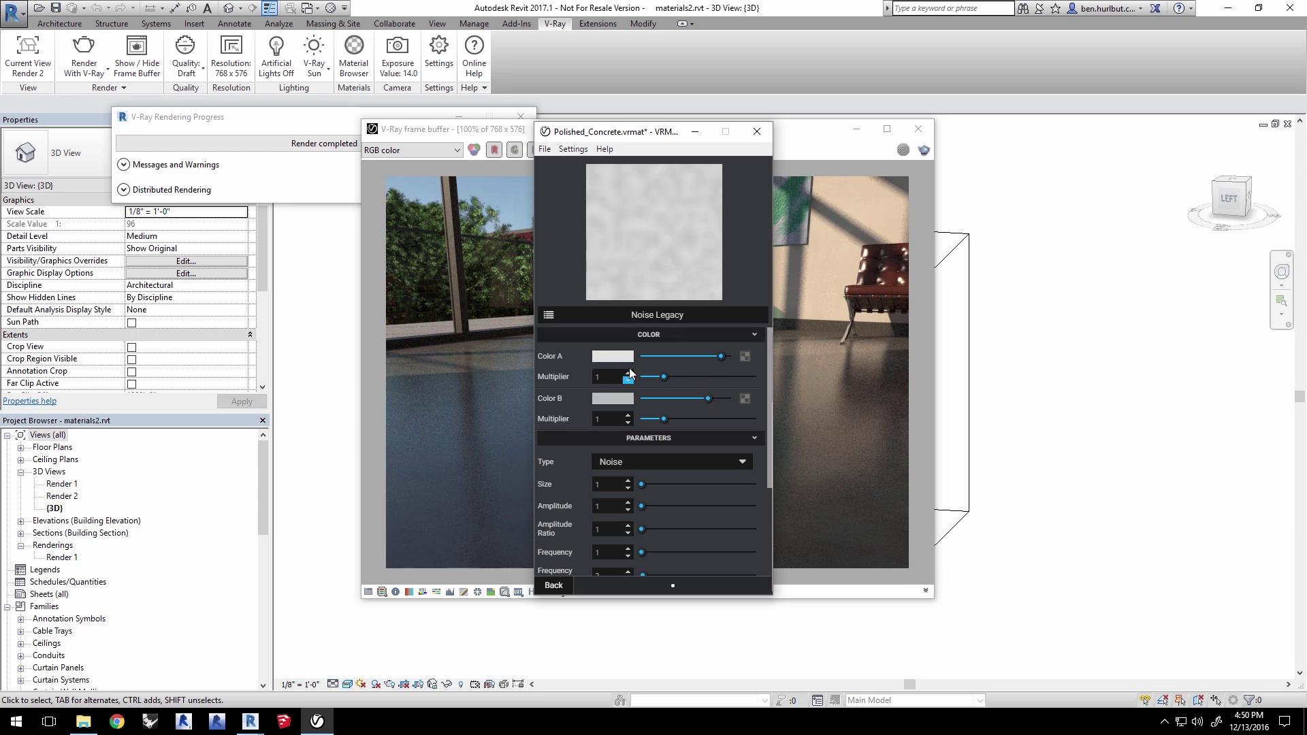
pyautogui.click(656, 462)
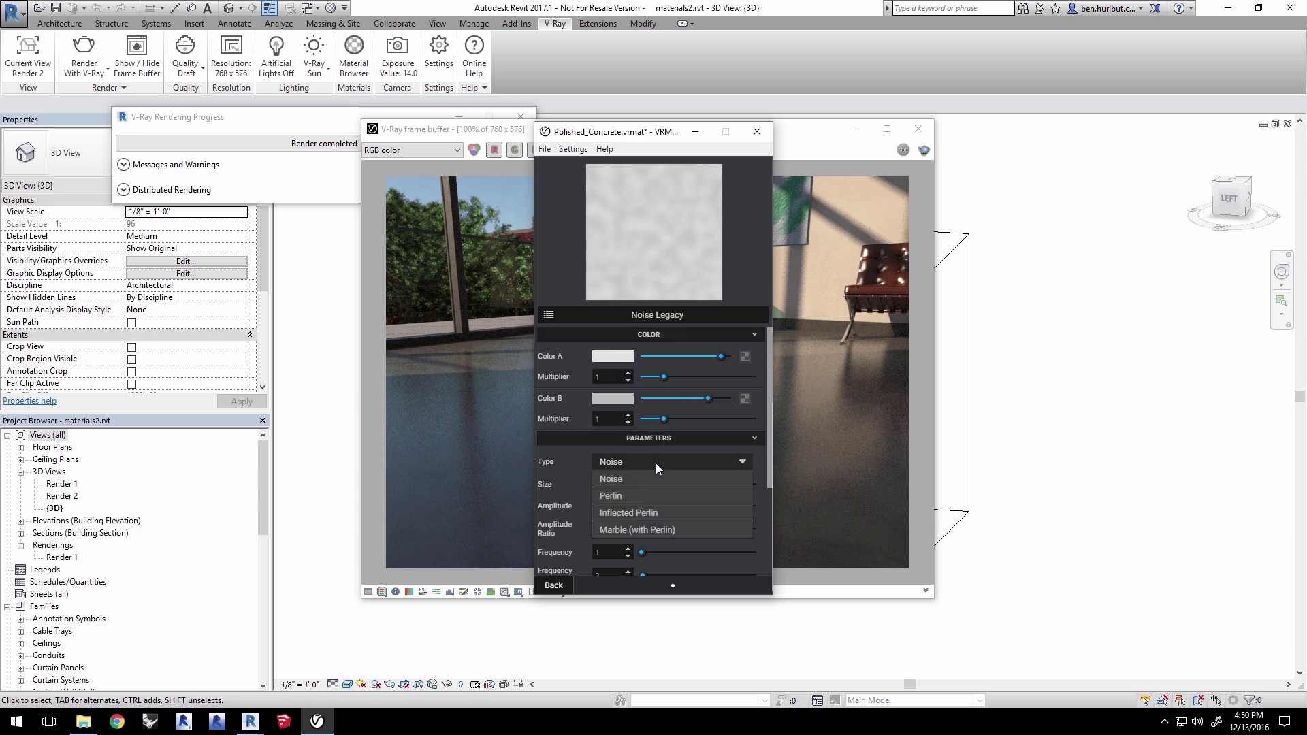
pyautogui.click(650, 499)
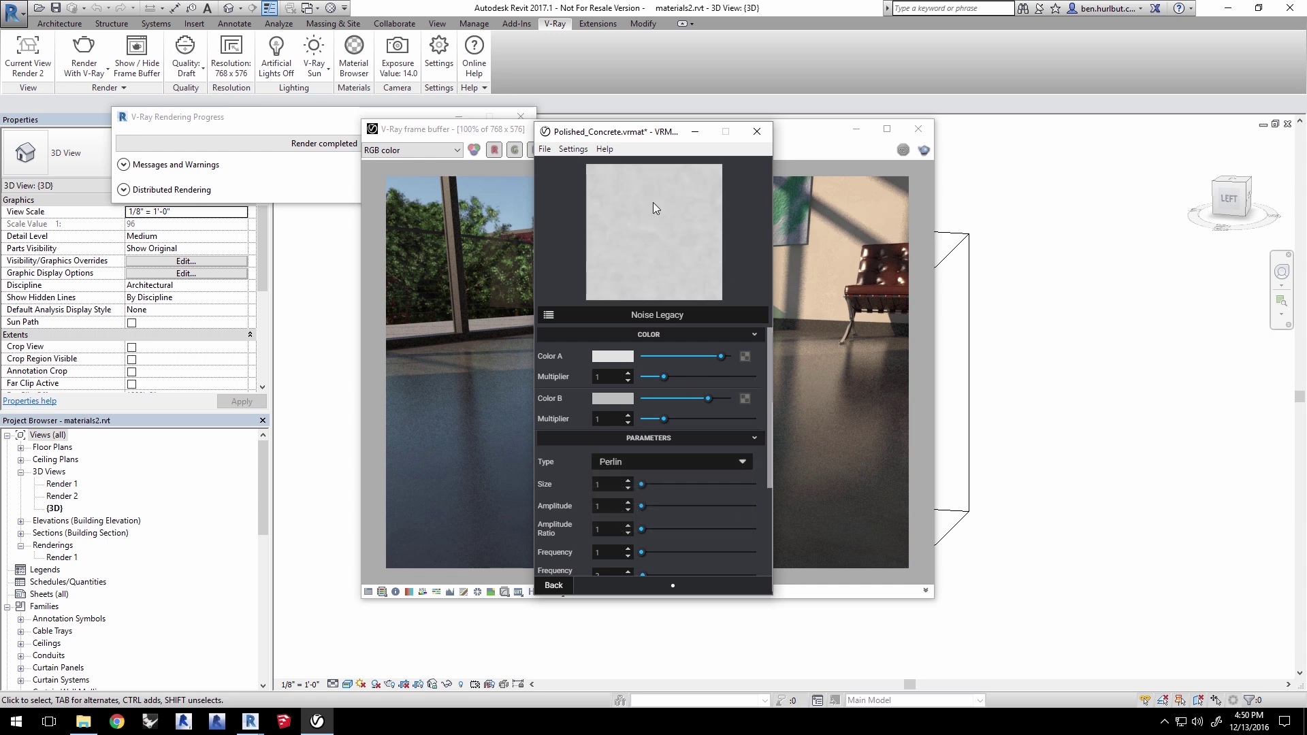
pyautogui.click(554, 585)
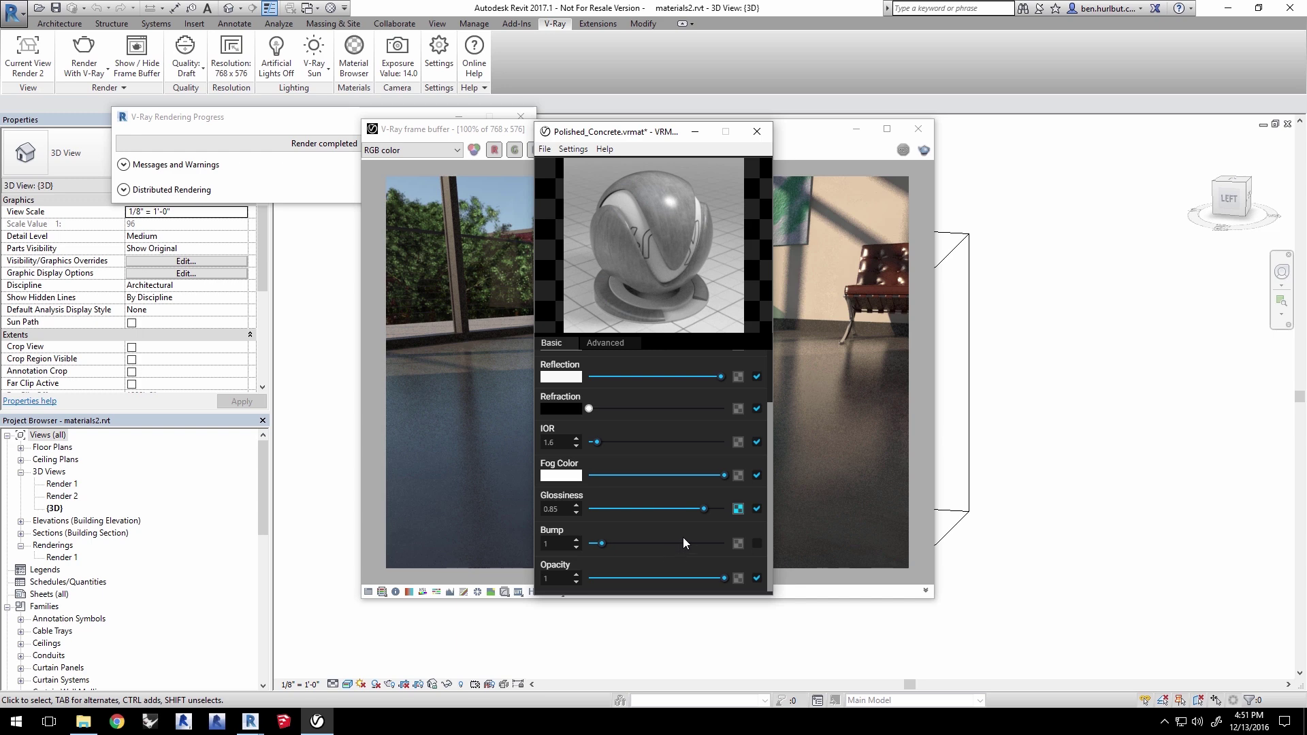
# Step: Assign a Noise Legacy texture with default settings to the concrete's bump and return to the basic settings
pyautogui.click(551, 543)
pyautogui.click(738, 543)
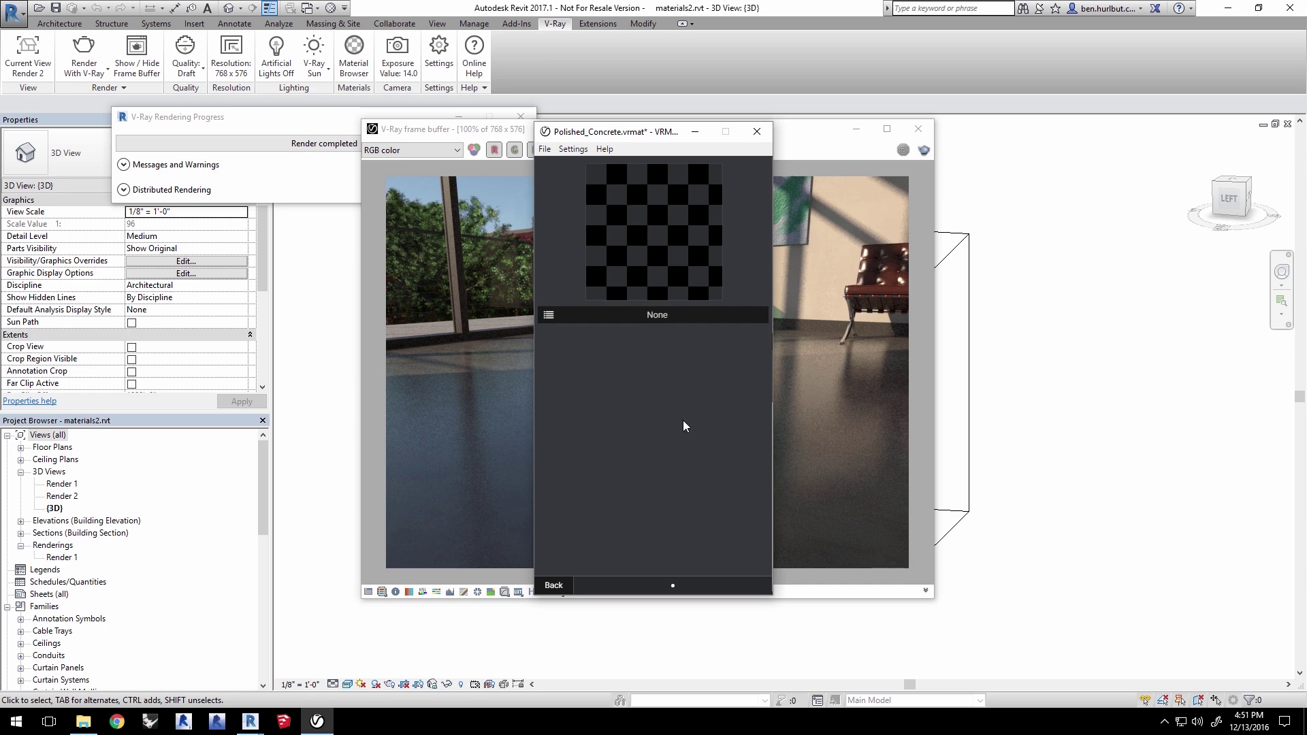
pyautogui.click(618, 316)
pyautogui.scroll(-3, 631, 357)
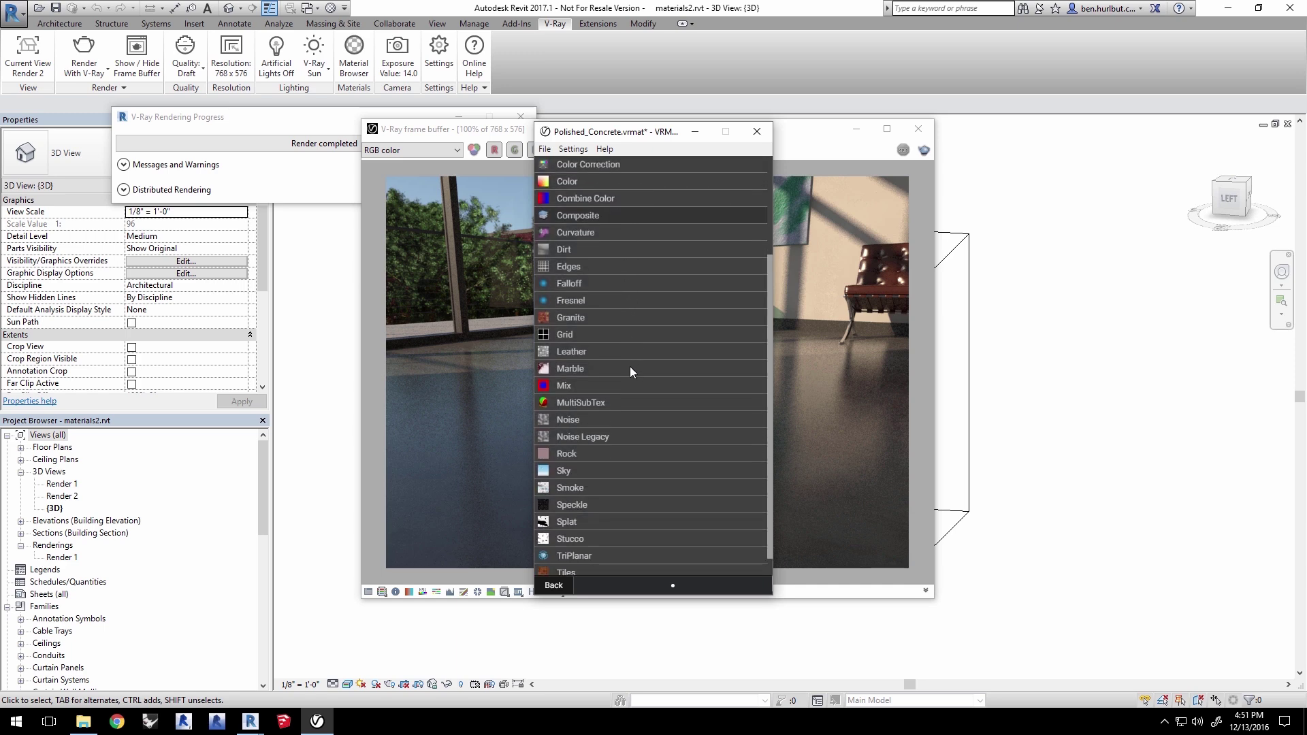
pyautogui.click(668, 437)
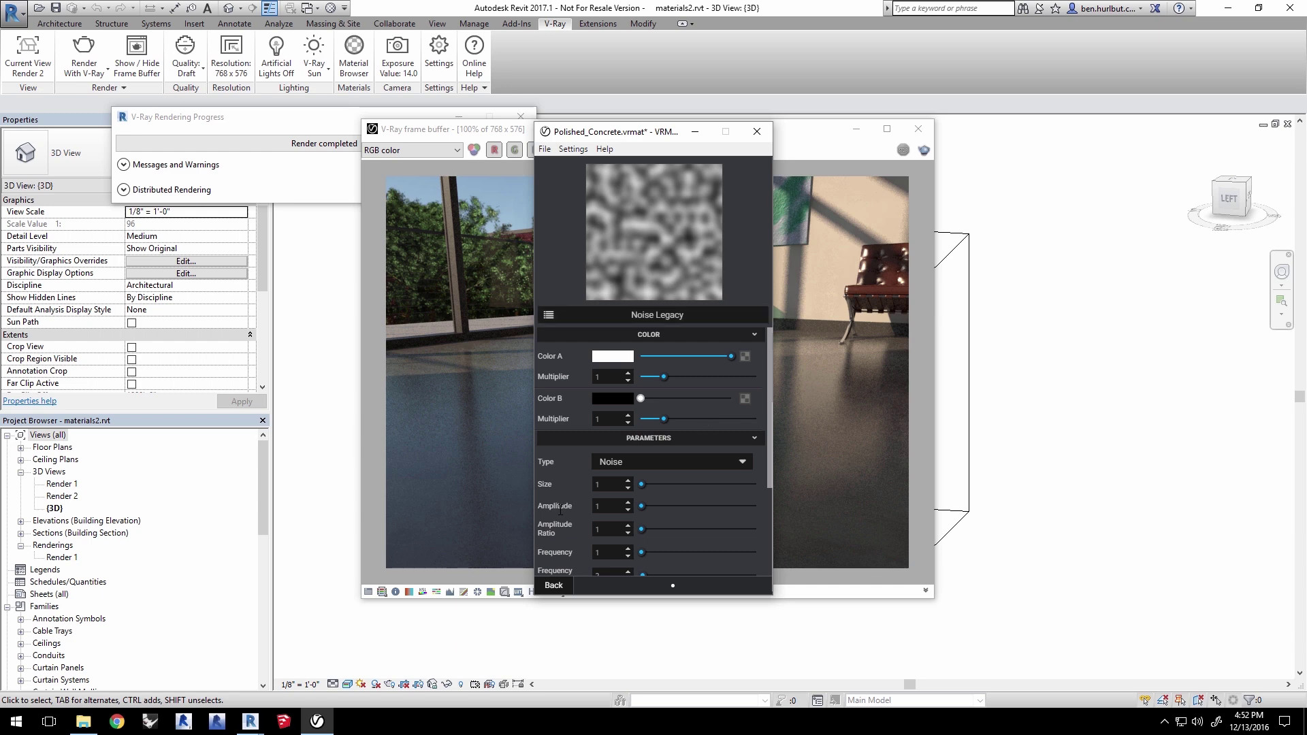
pyautogui.click(553, 586)
# Step: Enable the concrete's bump with an amount of 0.03 and save the material
pyautogui.click(558, 543)
pyautogui.doubleClick(545, 543)
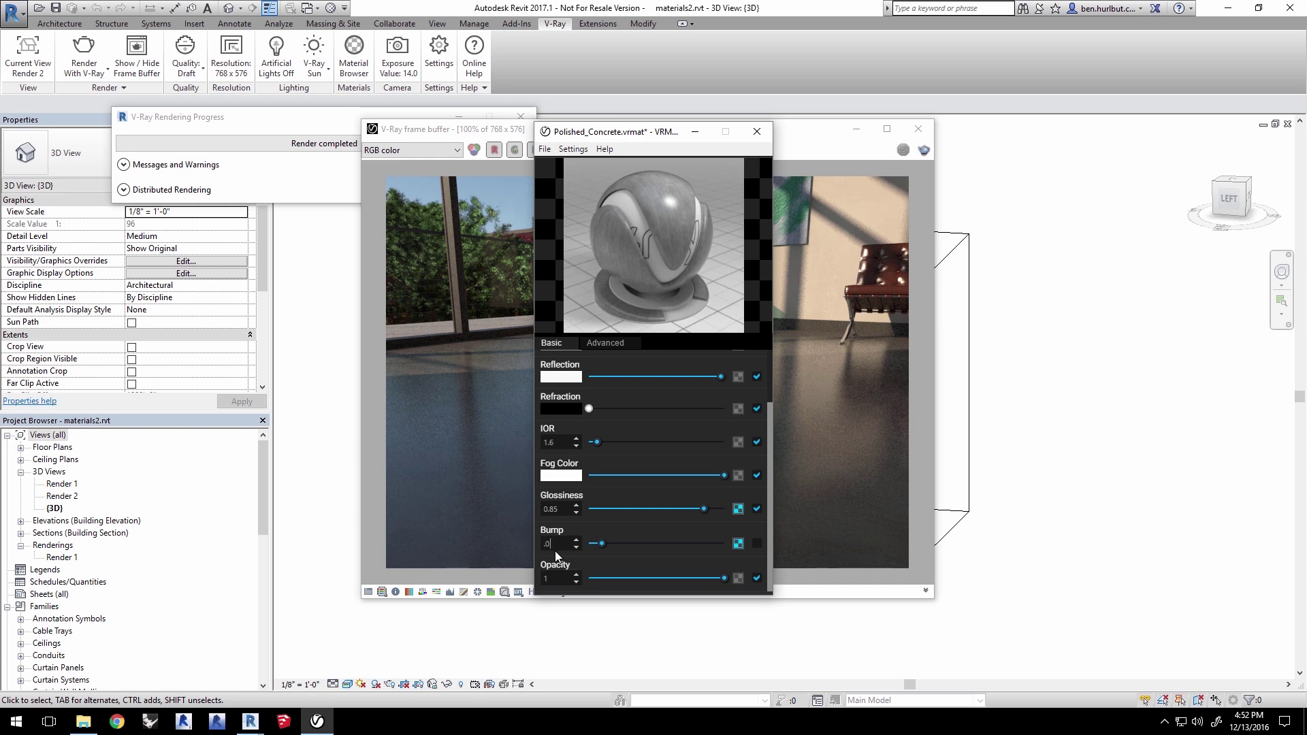
pyautogui.press('Return')
pyautogui.click(545, 149)
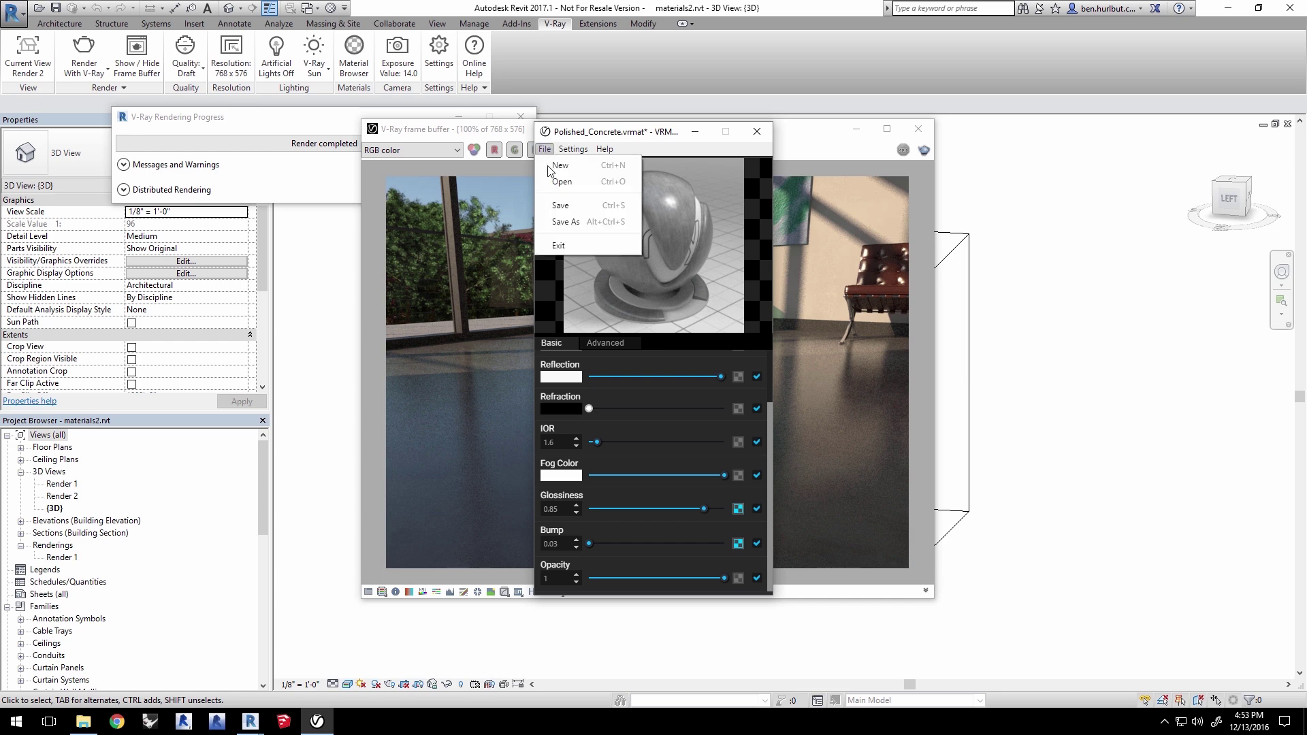
pyautogui.click(555, 205)
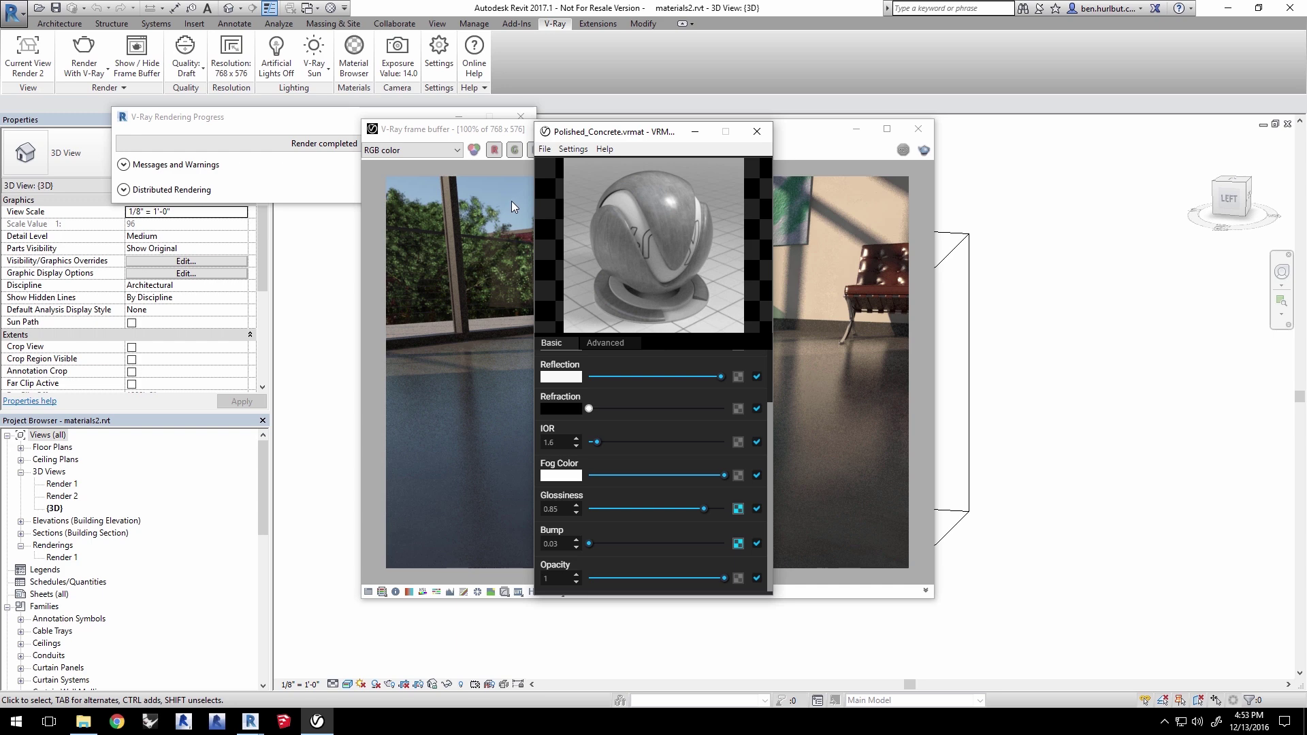
# Step: Re-render only the floor area of Render 2 using a region in the frame buffer, and turn region rendering off
pyautogui.click(518, 139)
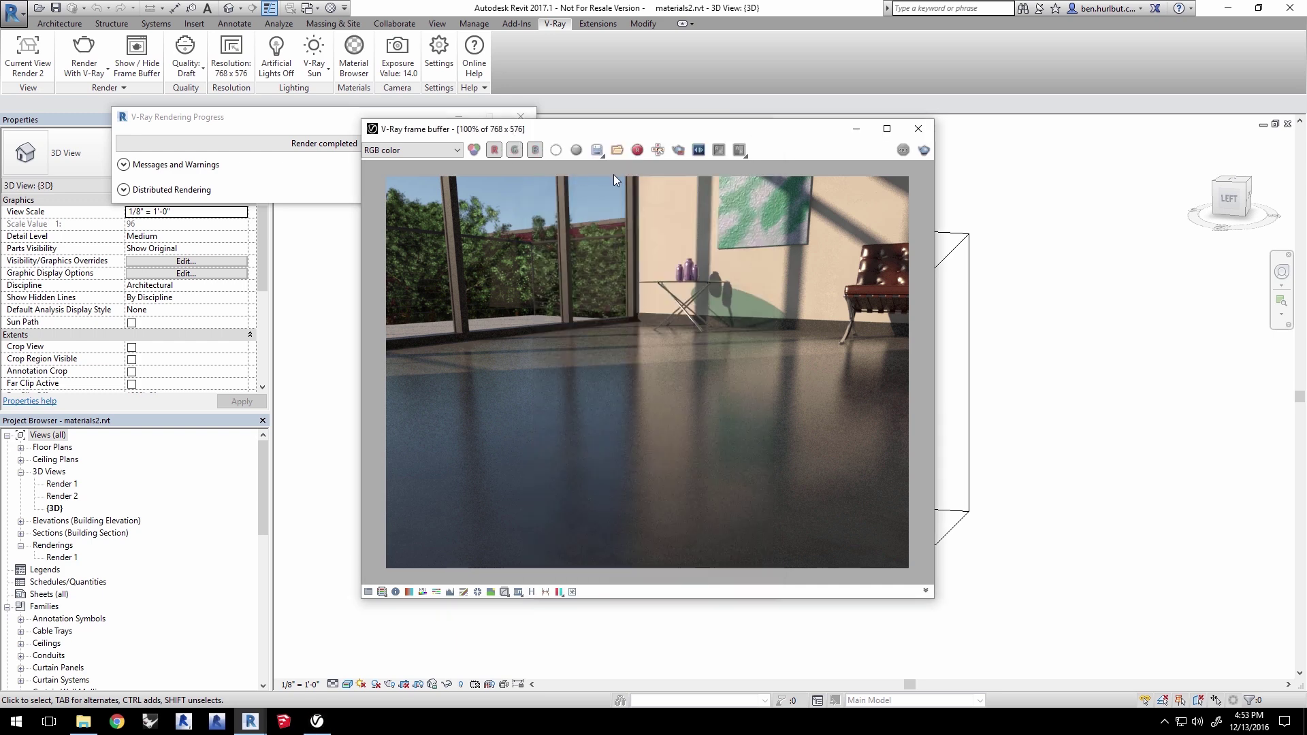
pyautogui.click(679, 151)
pyautogui.moveTo(376, 317); pyautogui.dragTo(952, 659)
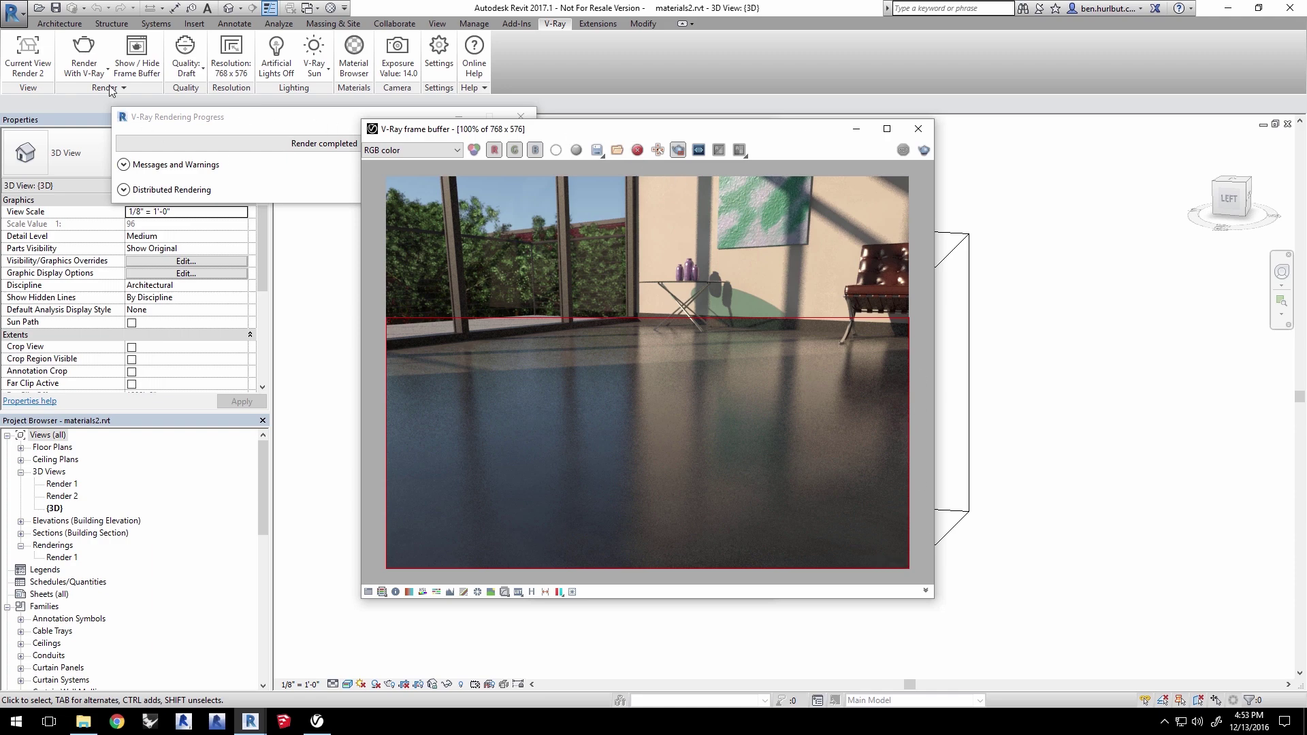
pyautogui.click(85, 45)
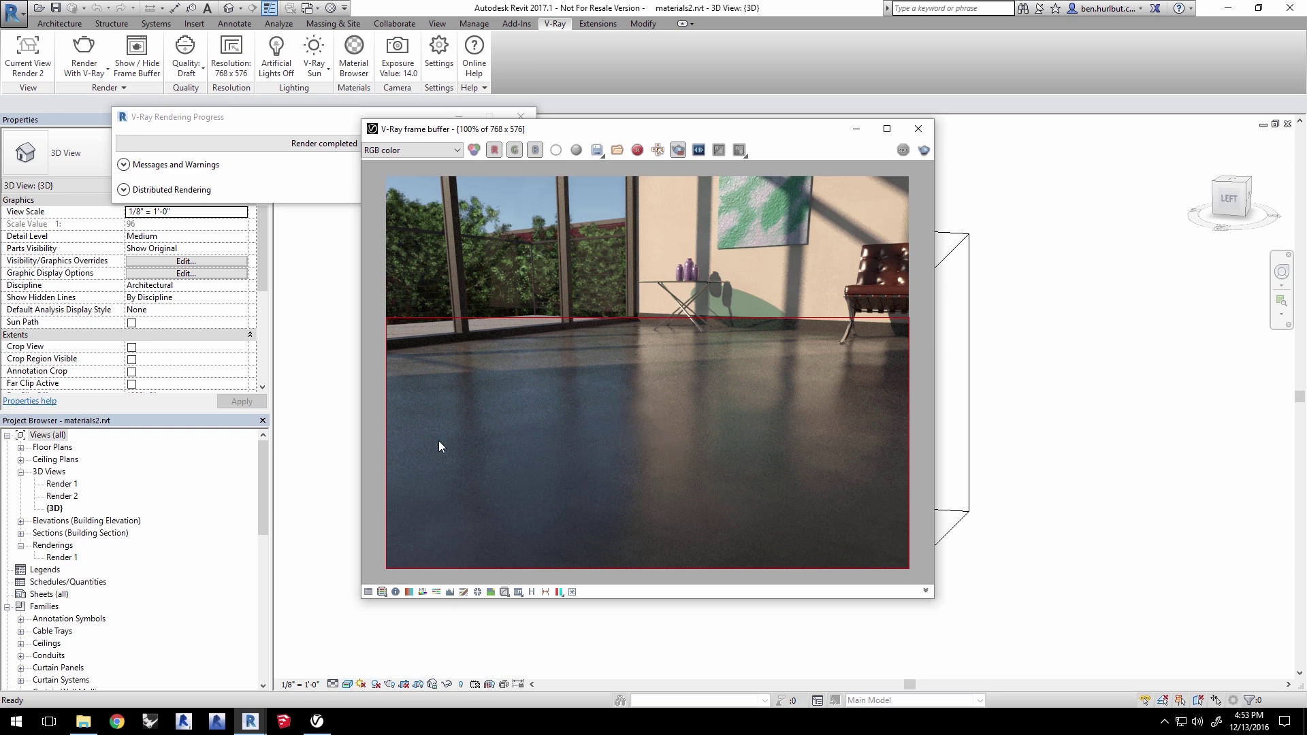
pyautogui.click(677, 151)
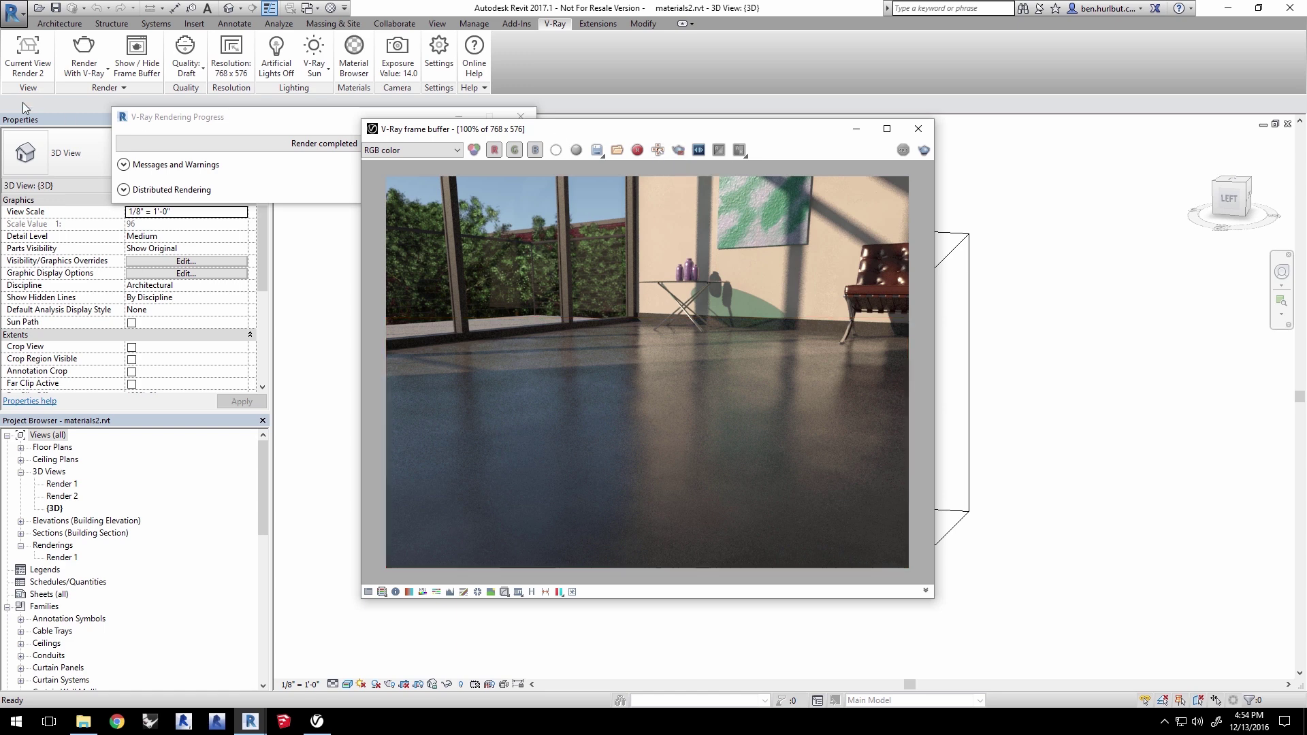
# Step: Choose Render 1 as the view to render and set the render quality to High
pyautogui.click(28, 51)
pyautogui.click(33, 159)
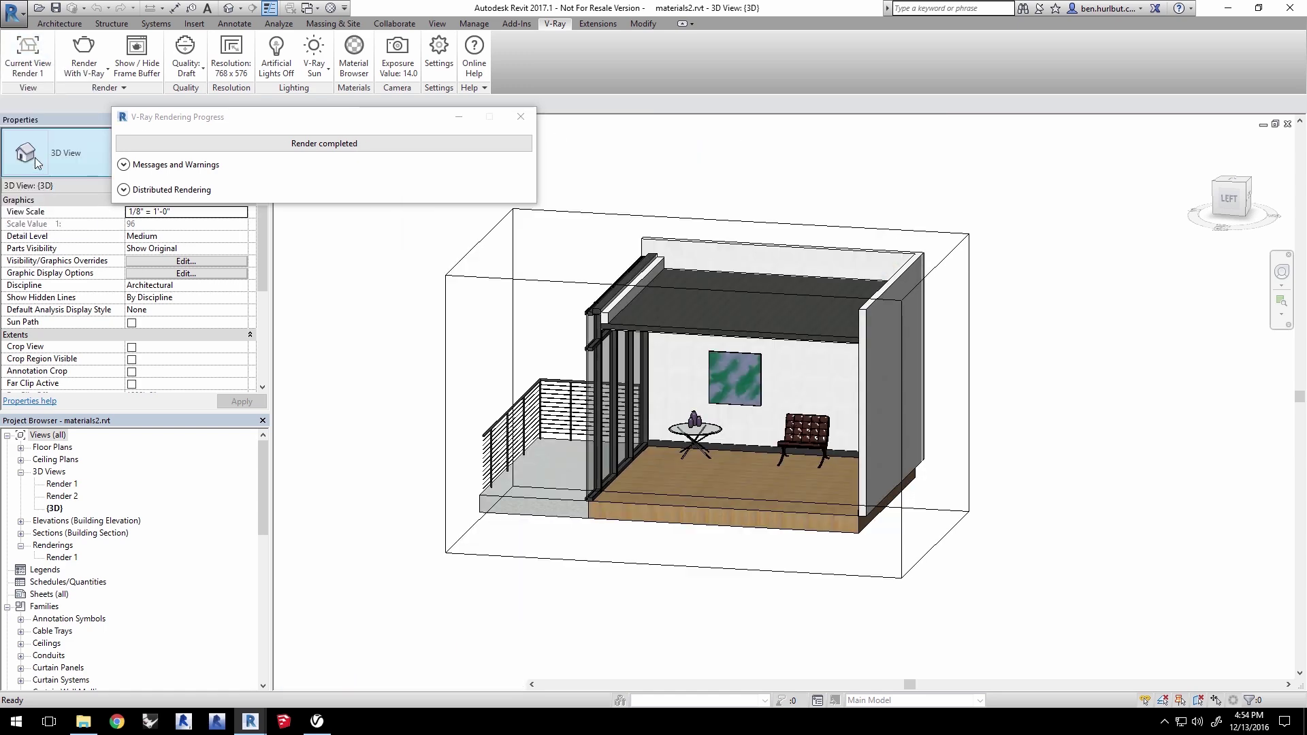
pyautogui.click(174, 72)
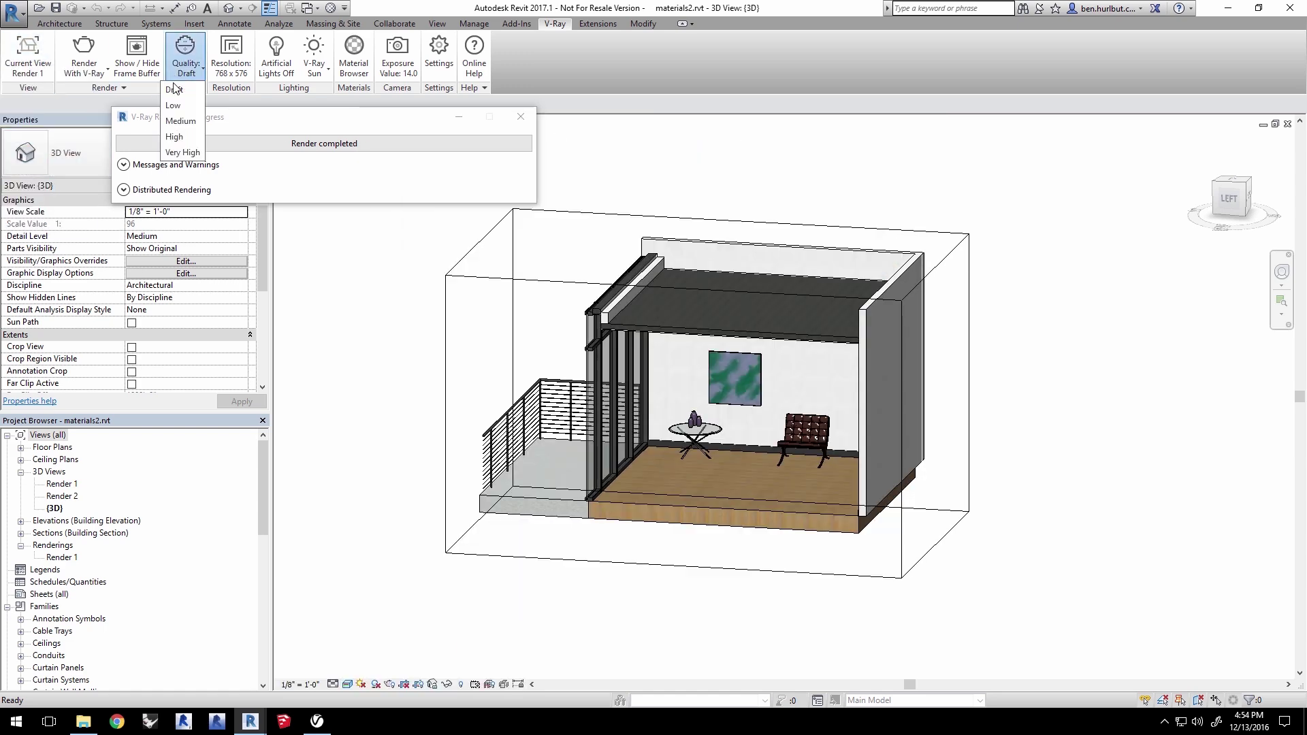
pyautogui.click(176, 138)
# Step: Raise the crop region's printer resolution to 1200 x 900 and render the view in a maximized frame buffer
pyautogui.click(232, 75)
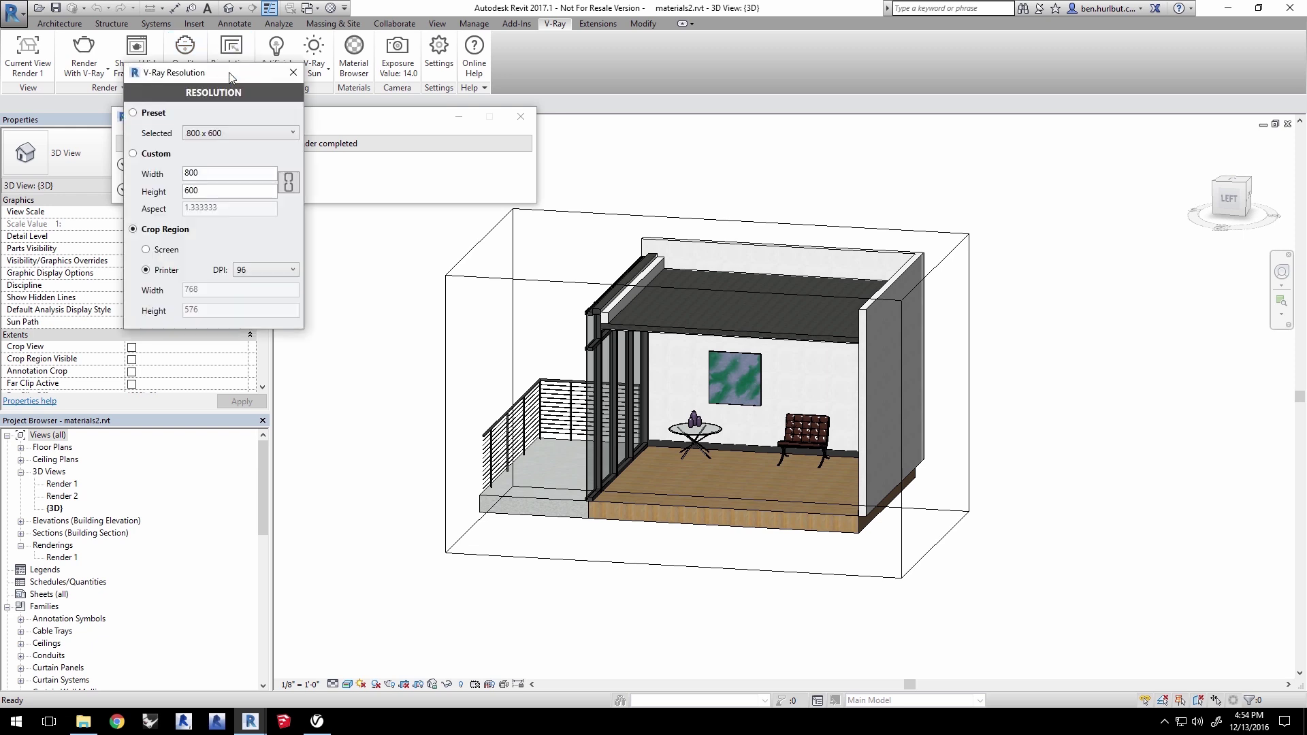
pyautogui.click(256, 273)
pyautogui.click(251, 296)
pyautogui.click(293, 72)
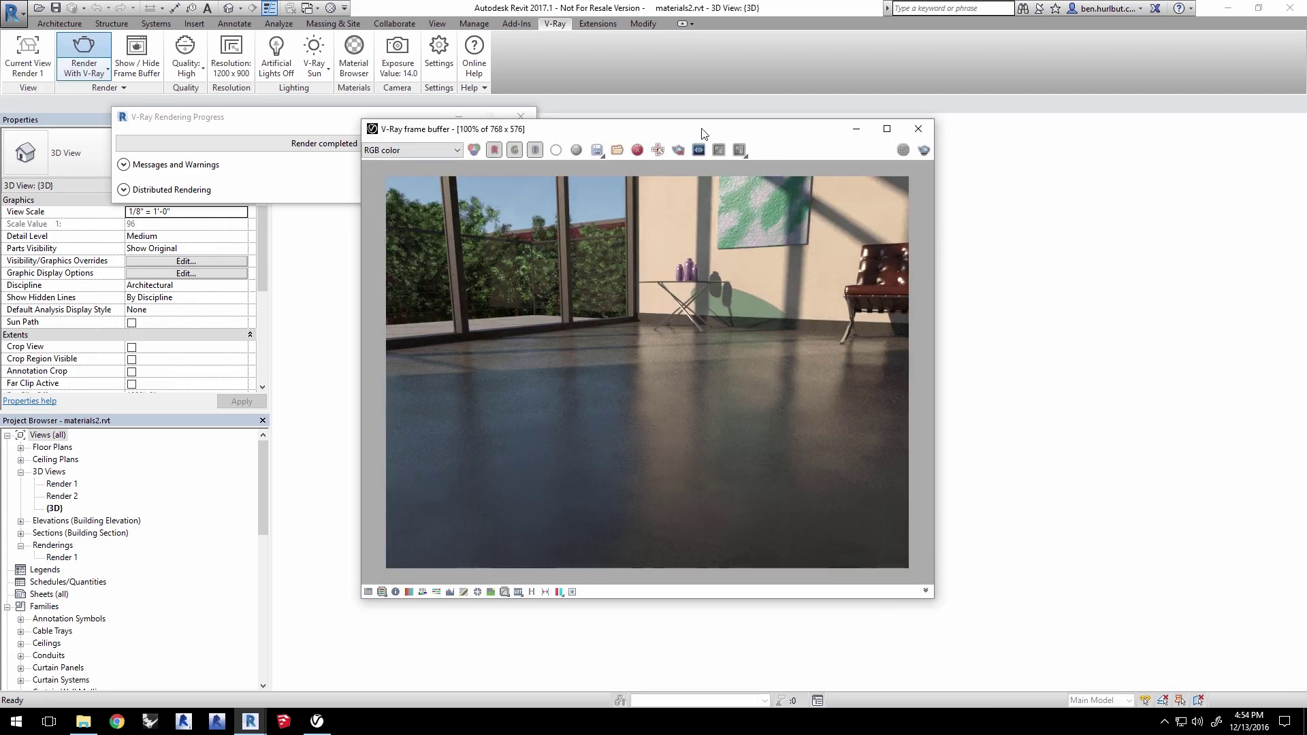
pyautogui.doubleClick(683, 134)
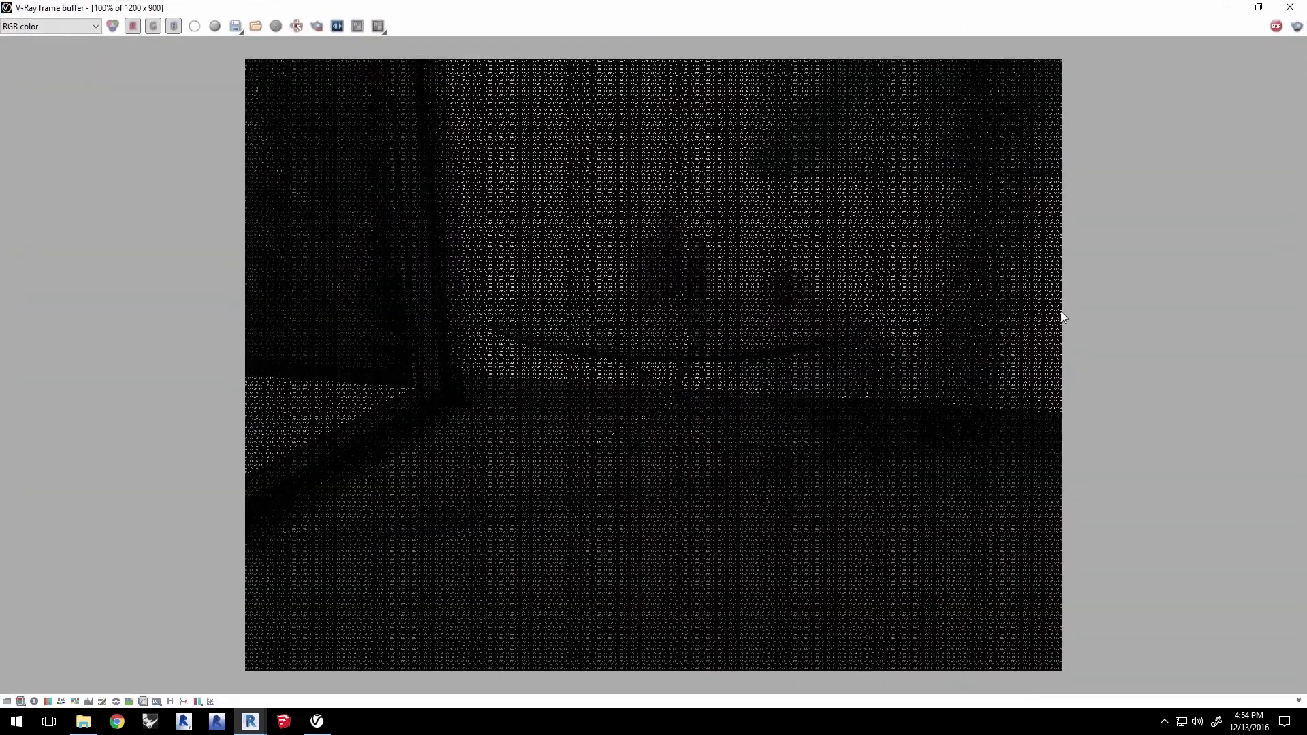